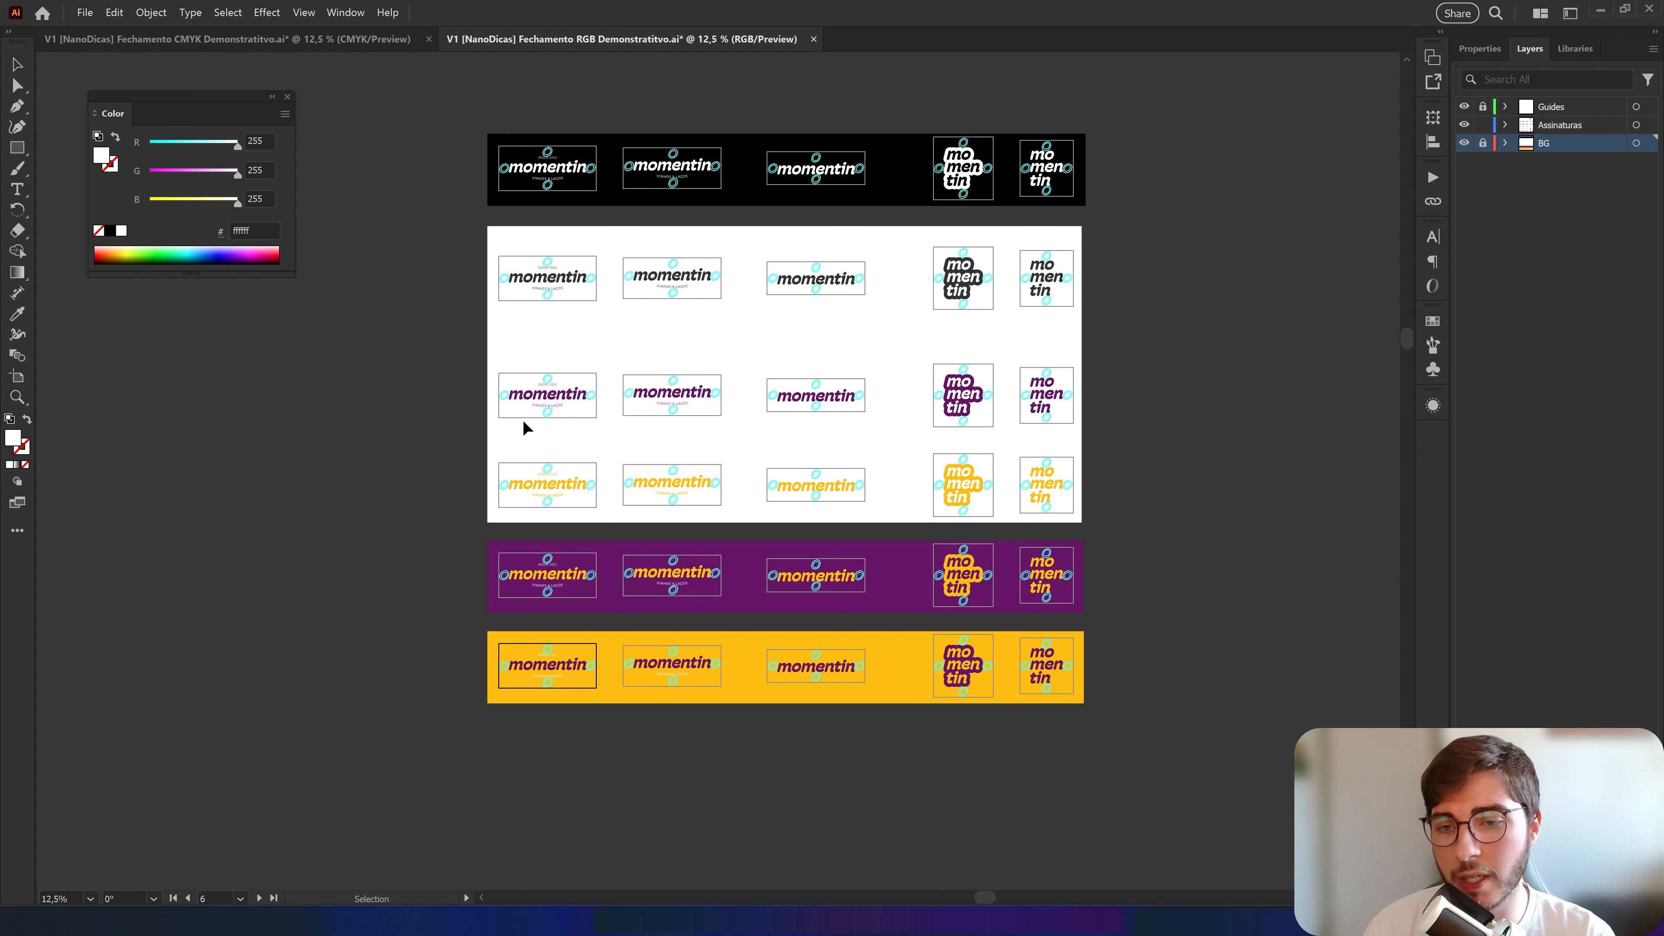
# Examine the momentin logo variants laid out on the black, white, purple and yellow backgrounds
pyautogui.scroll(1, 536, 724)
pyautogui.scroll(1, 638, 609)
pyautogui.moveTo(638, 609); pyautogui.dragTo(645, 693)
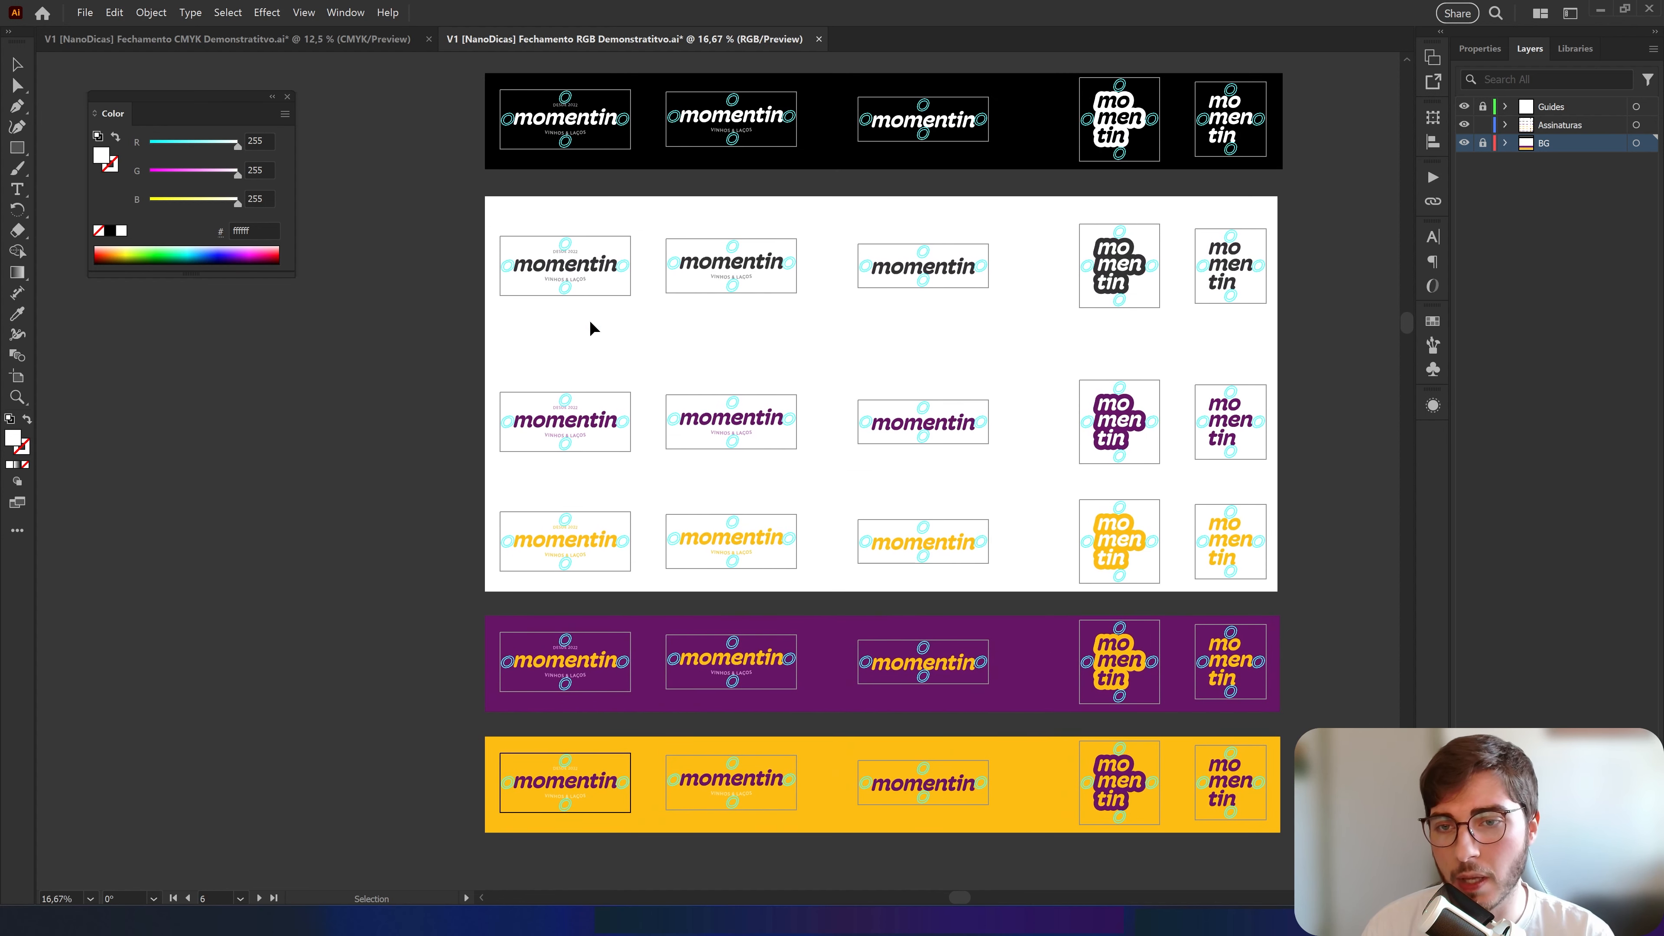
pyautogui.click(530, 118)
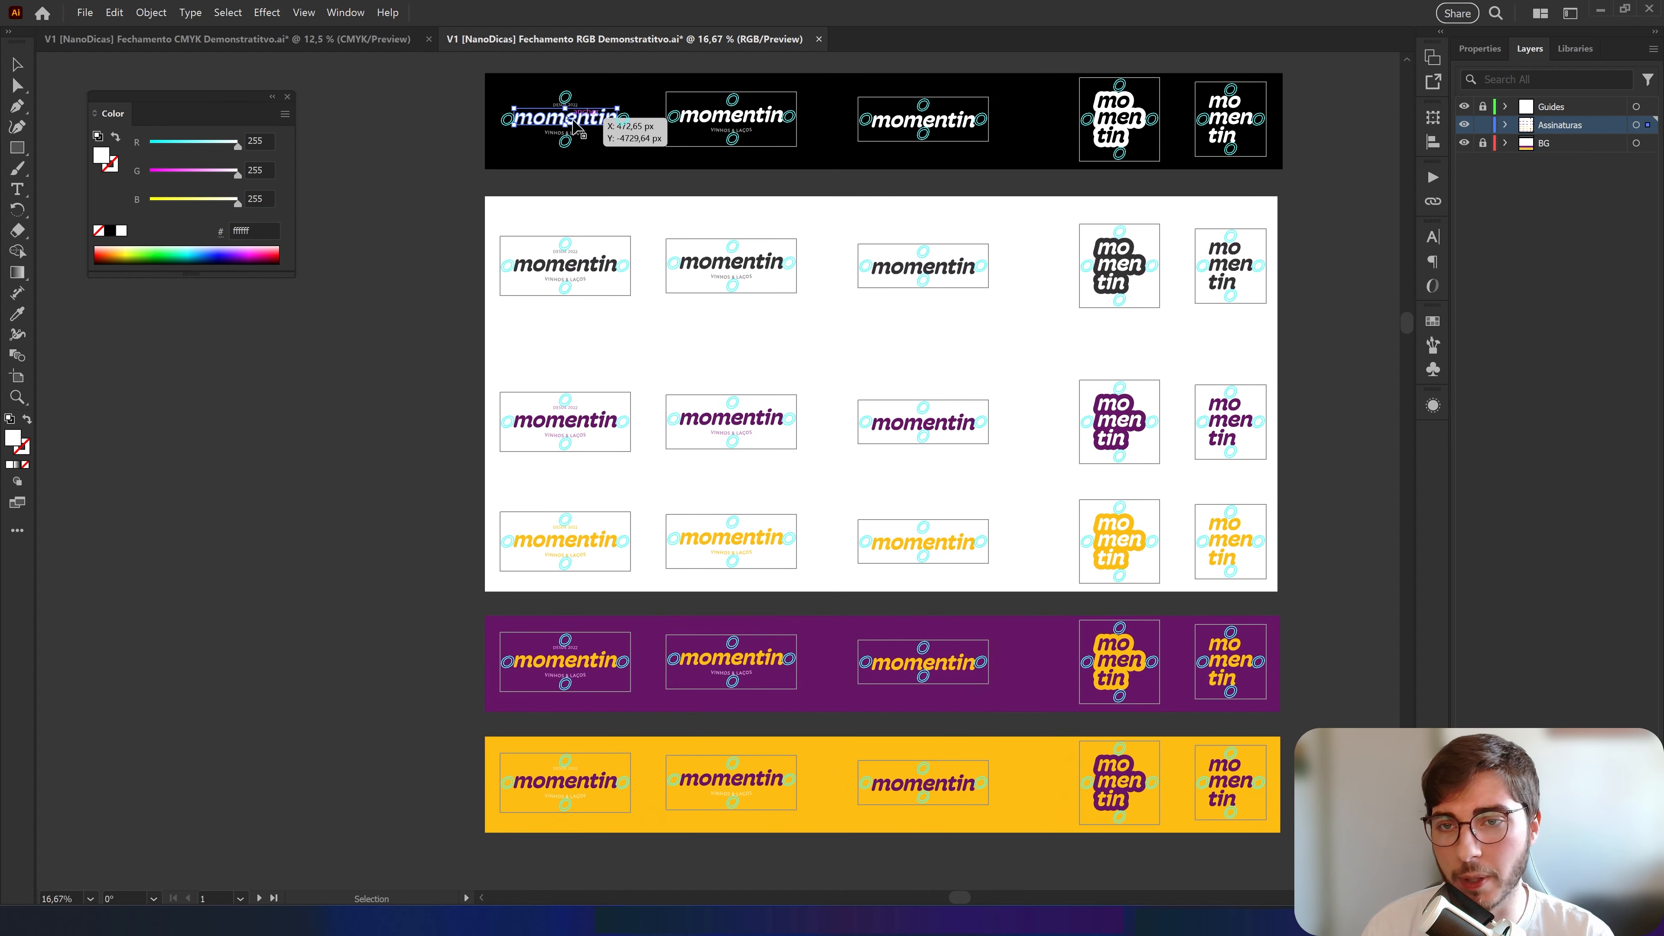
pyautogui.scroll(3, 551, 108)
pyautogui.moveTo(644, 195); pyautogui.dragTo(645, 198)
pyautogui.scroll(-3, 667, 232)
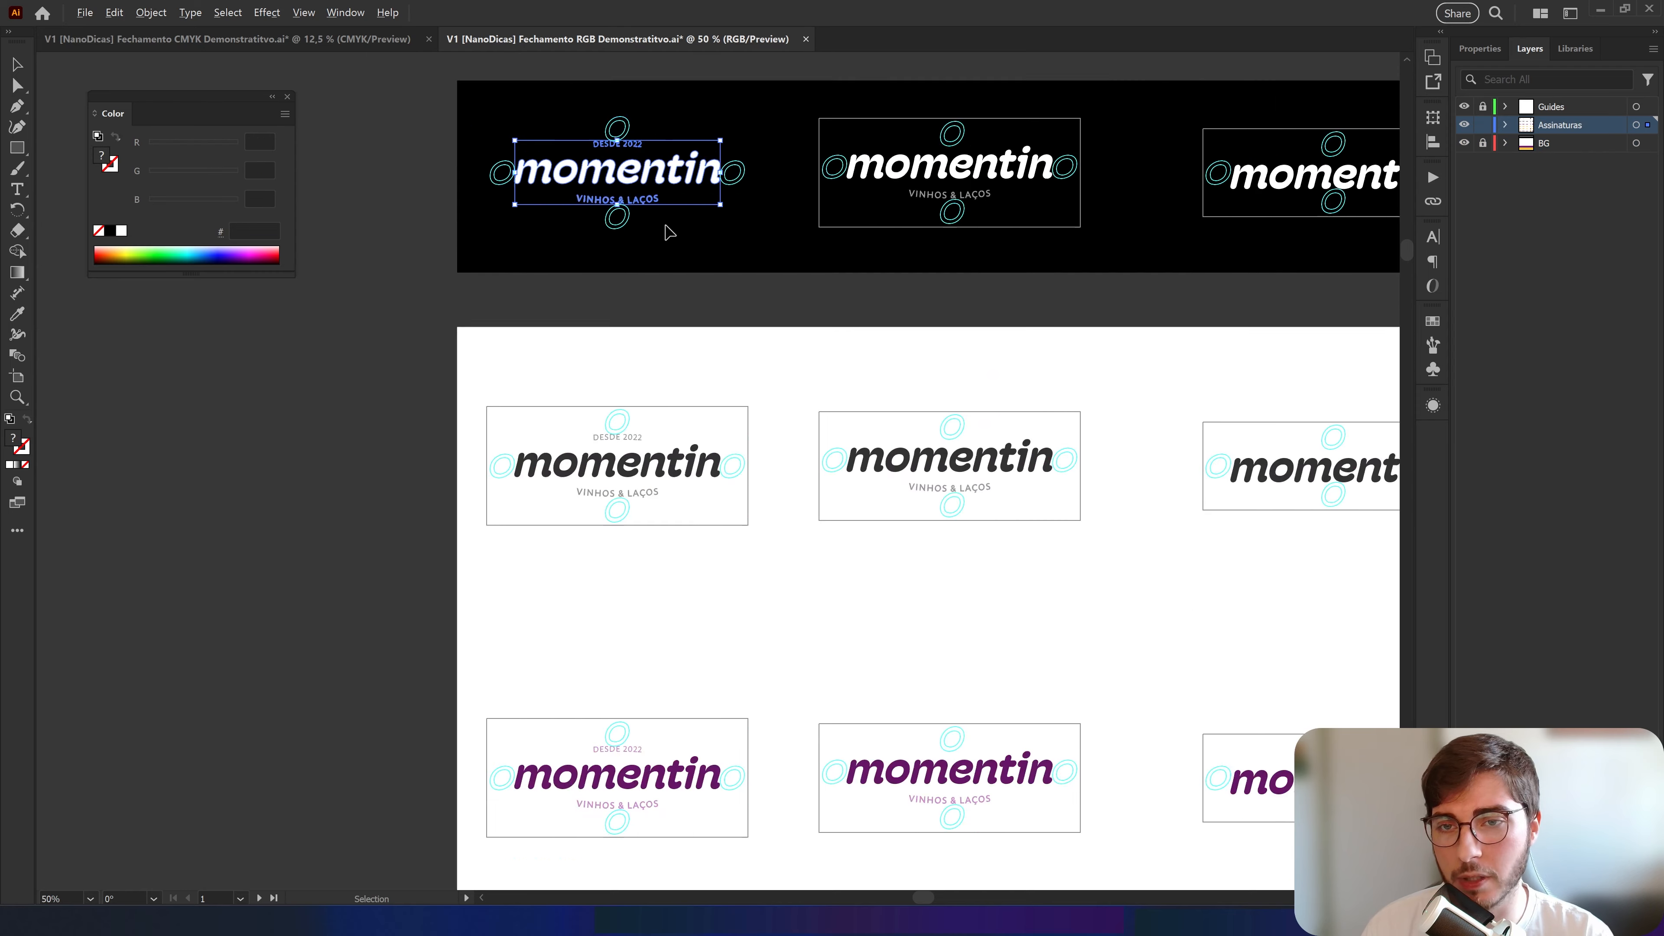
pyautogui.moveTo(669, 291); pyautogui.dragTo(617, 200)
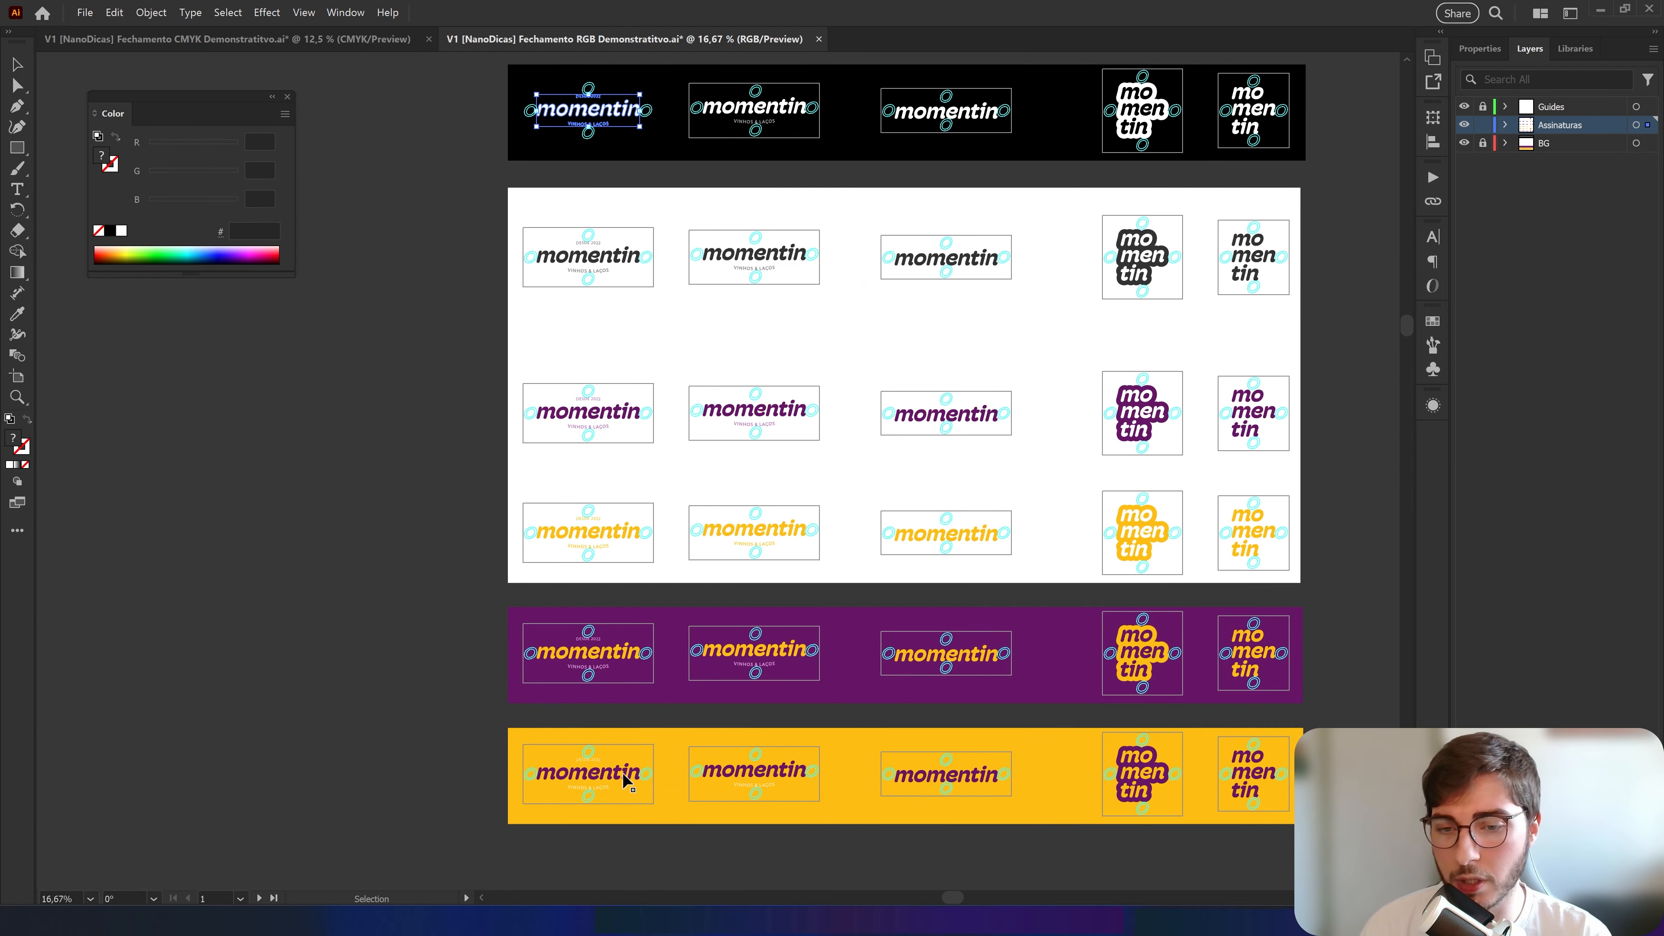
pyautogui.hscroll(3, 803, 208)
pyautogui.click(703, 128)
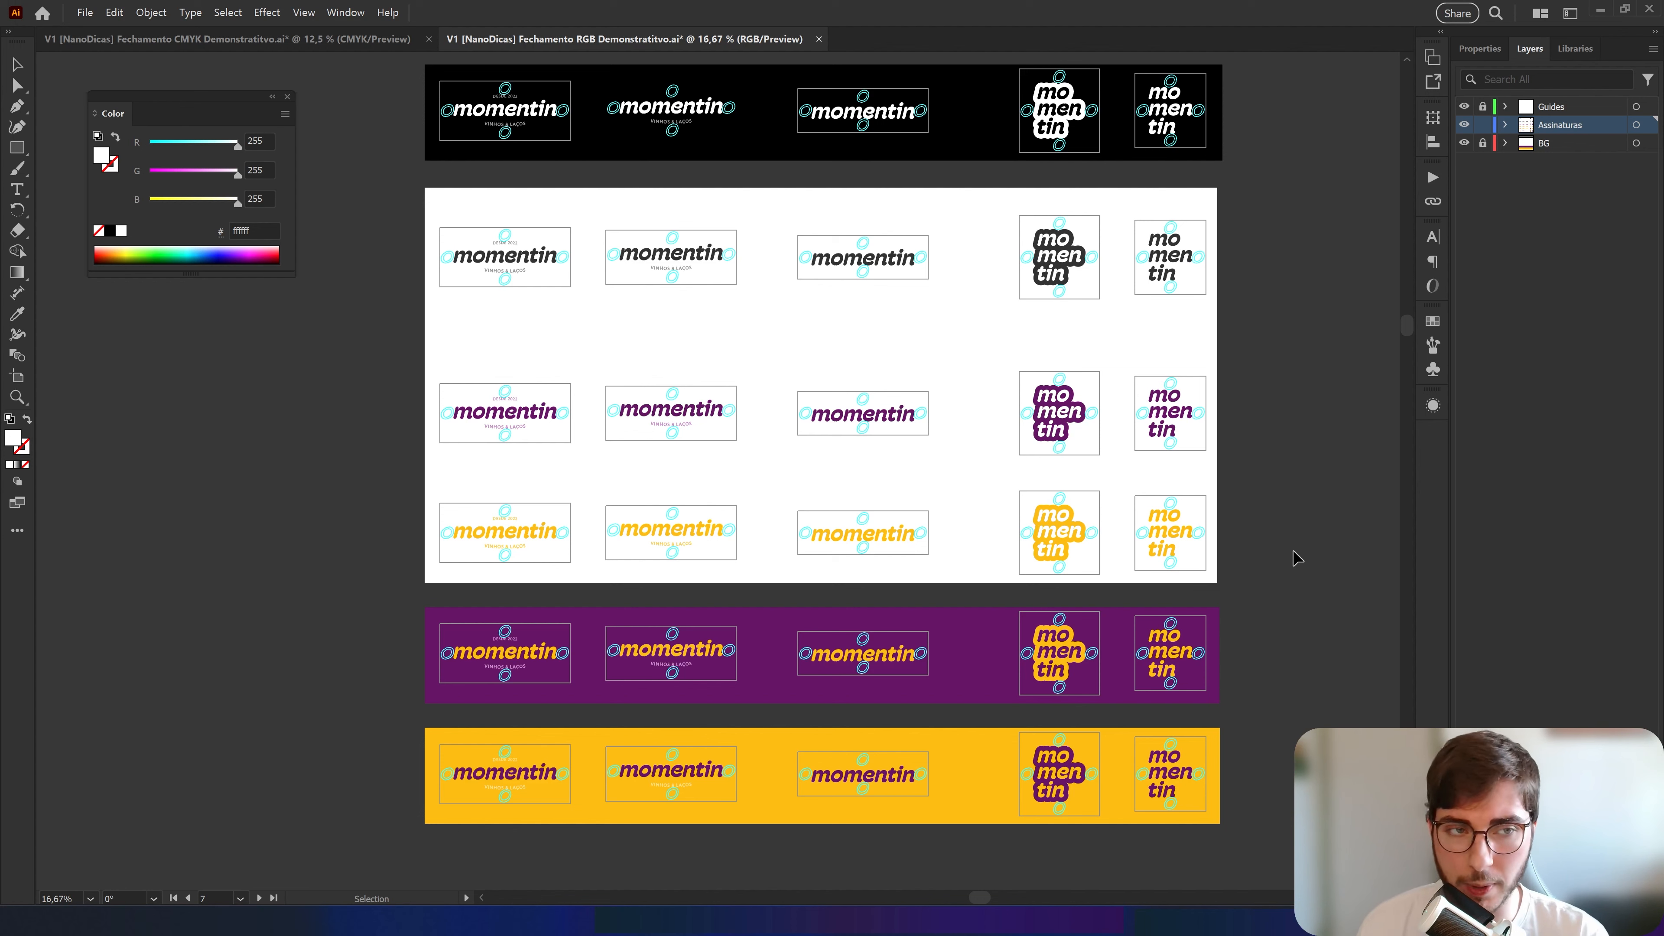
pyautogui.hotkey('ctrl', '-')
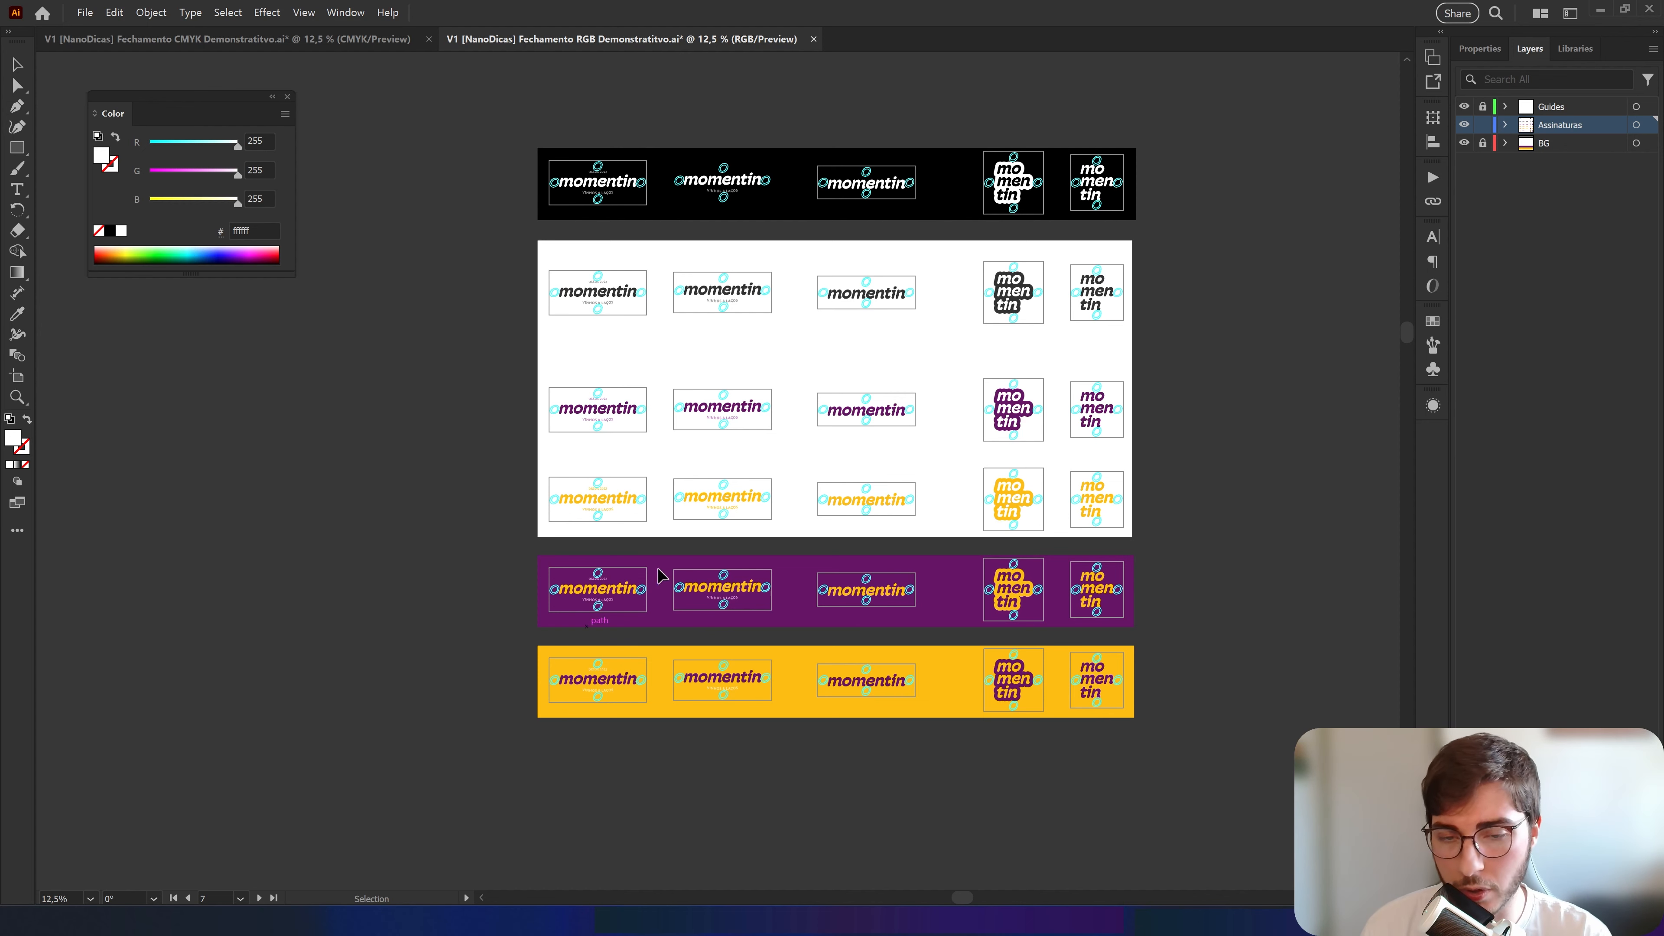
# Toggle the BG layer's visibility off and back on to check what it contains
pyautogui.click(1541, 144)
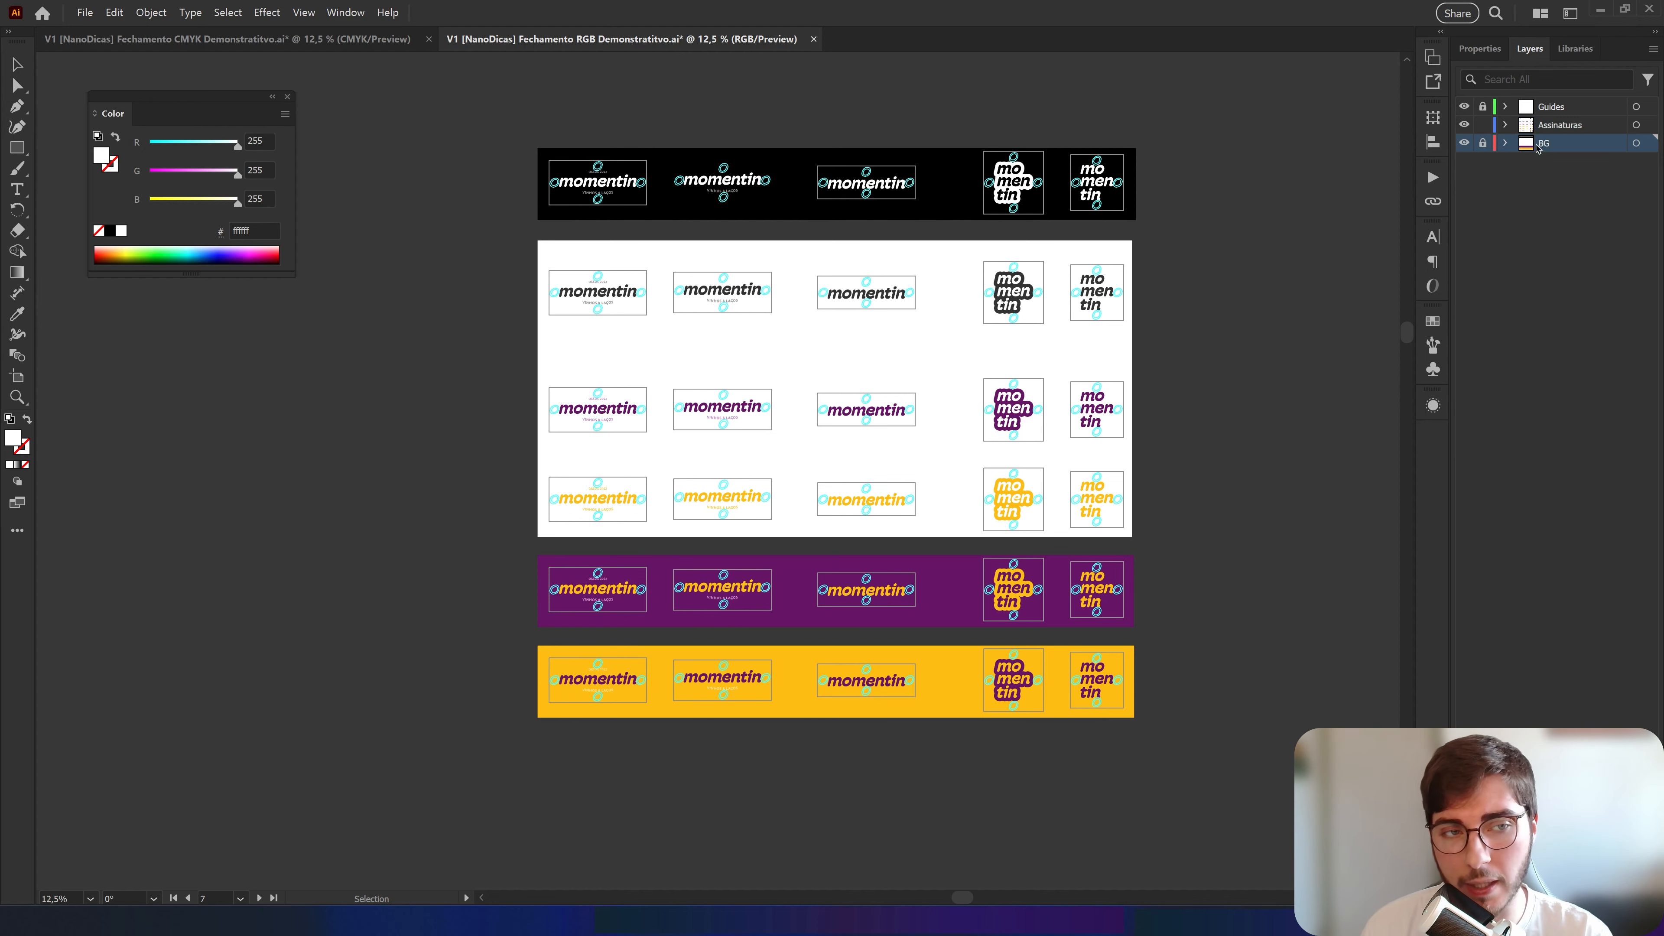
pyautogui.click(1465, 143)
pyautogui.click(1465, 143)
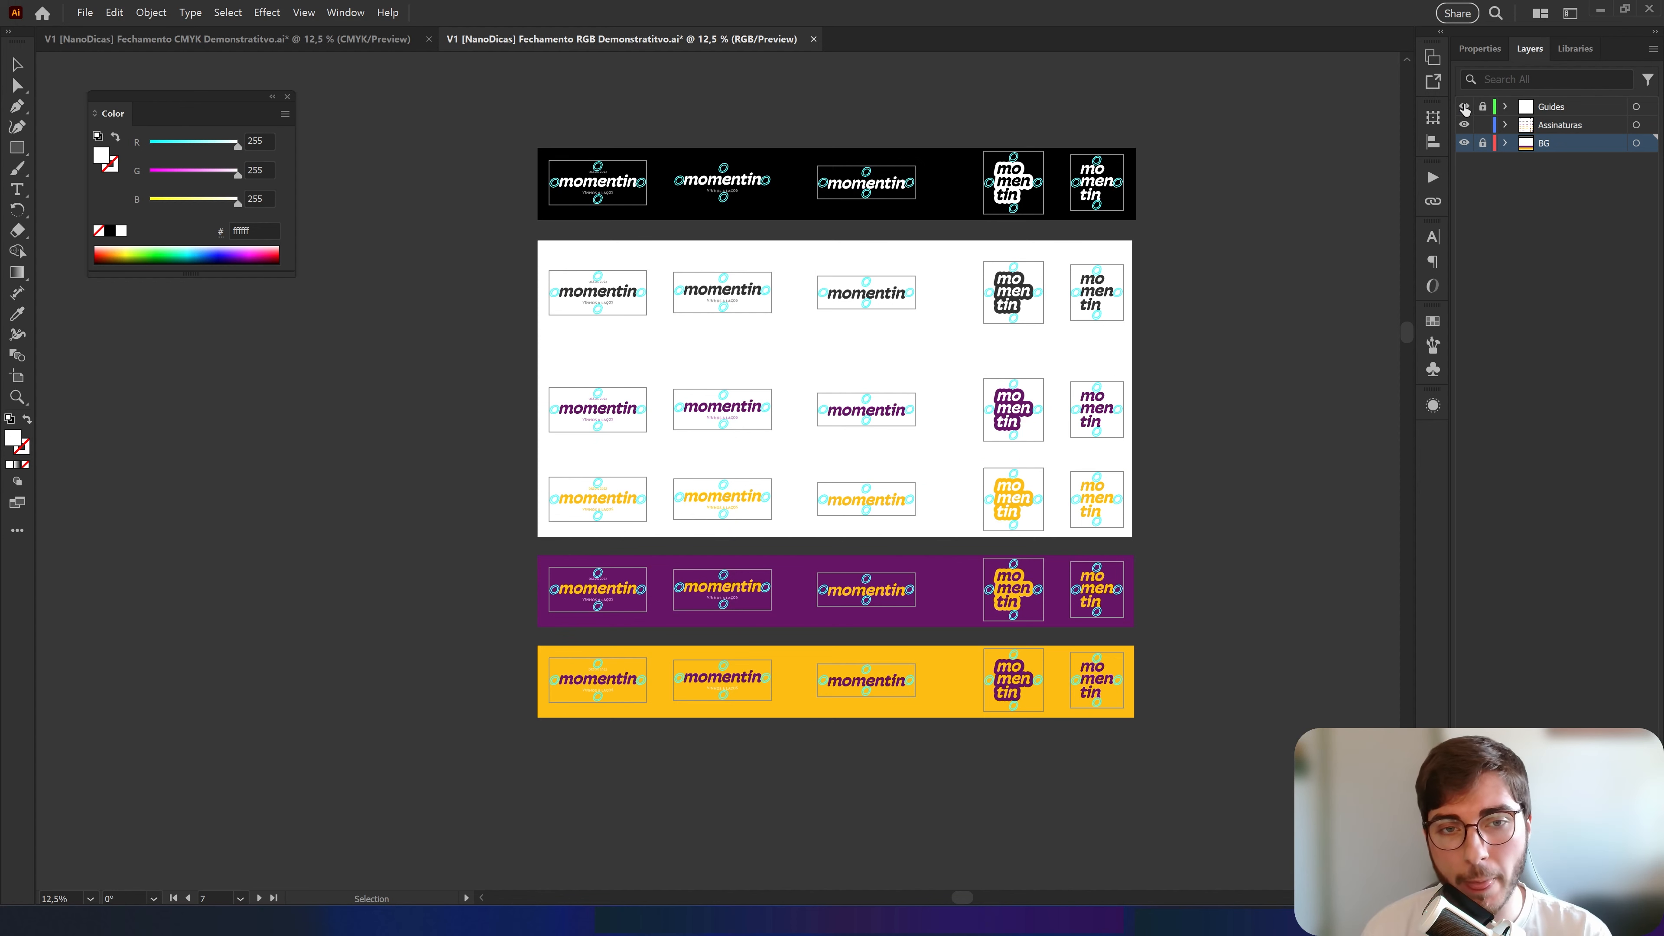
# Examine the logo artboards and the spacing guides around each signature up close
pyautogui.scroll(2, 583, 190)
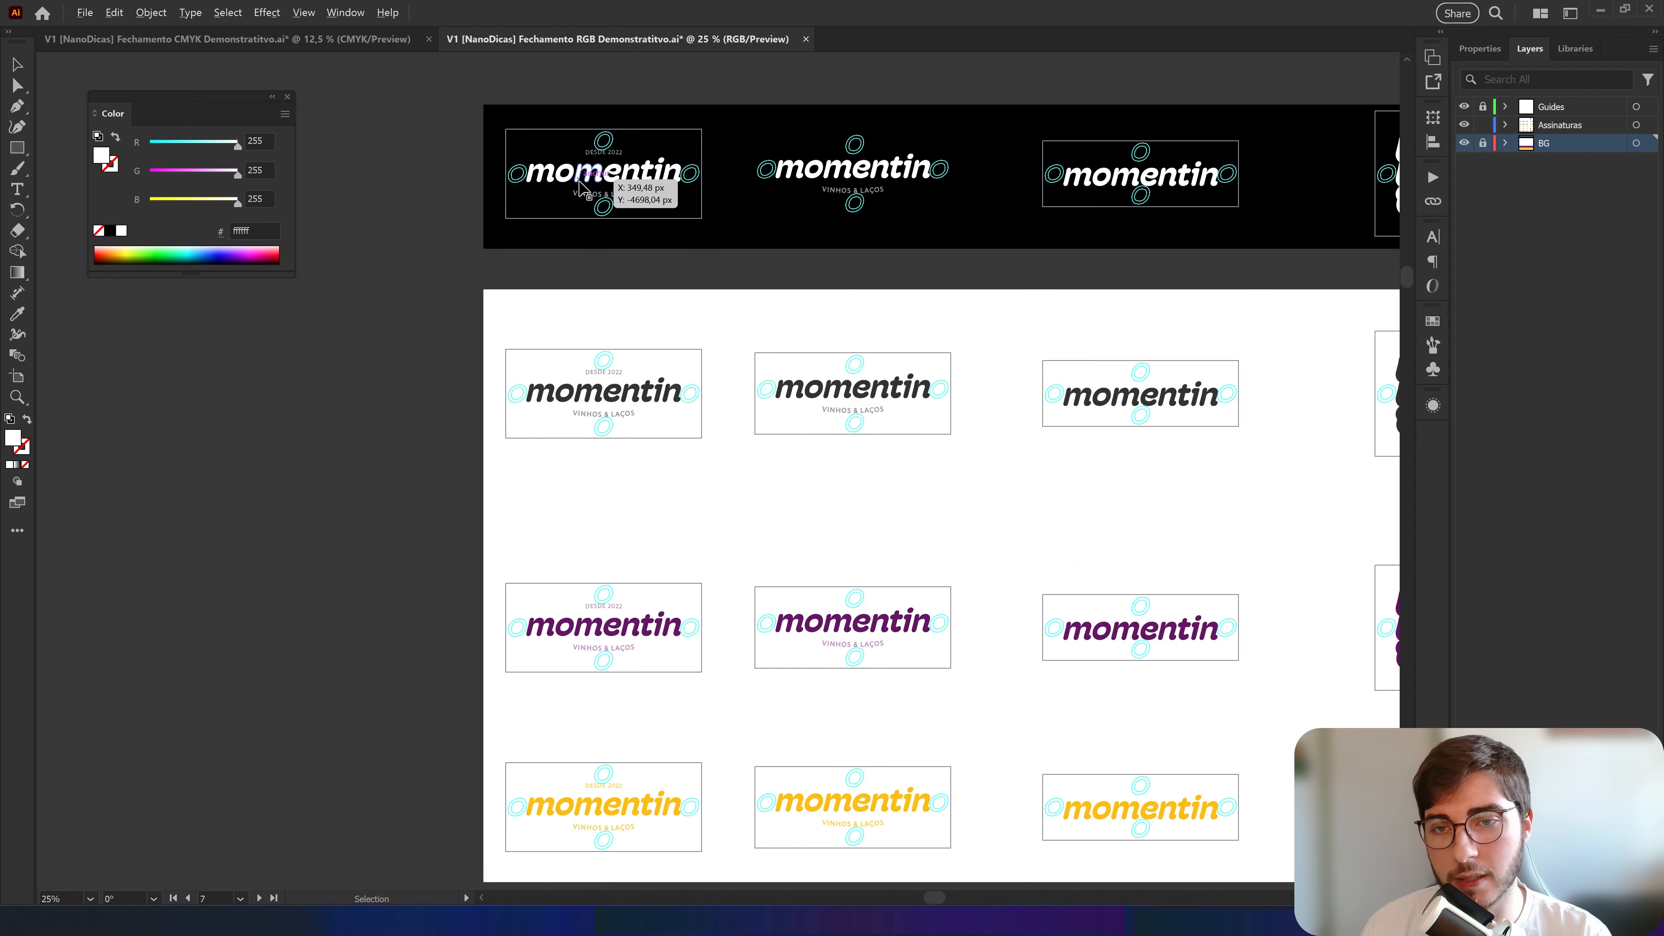
pyautogui.scroll(1, 580, 186)
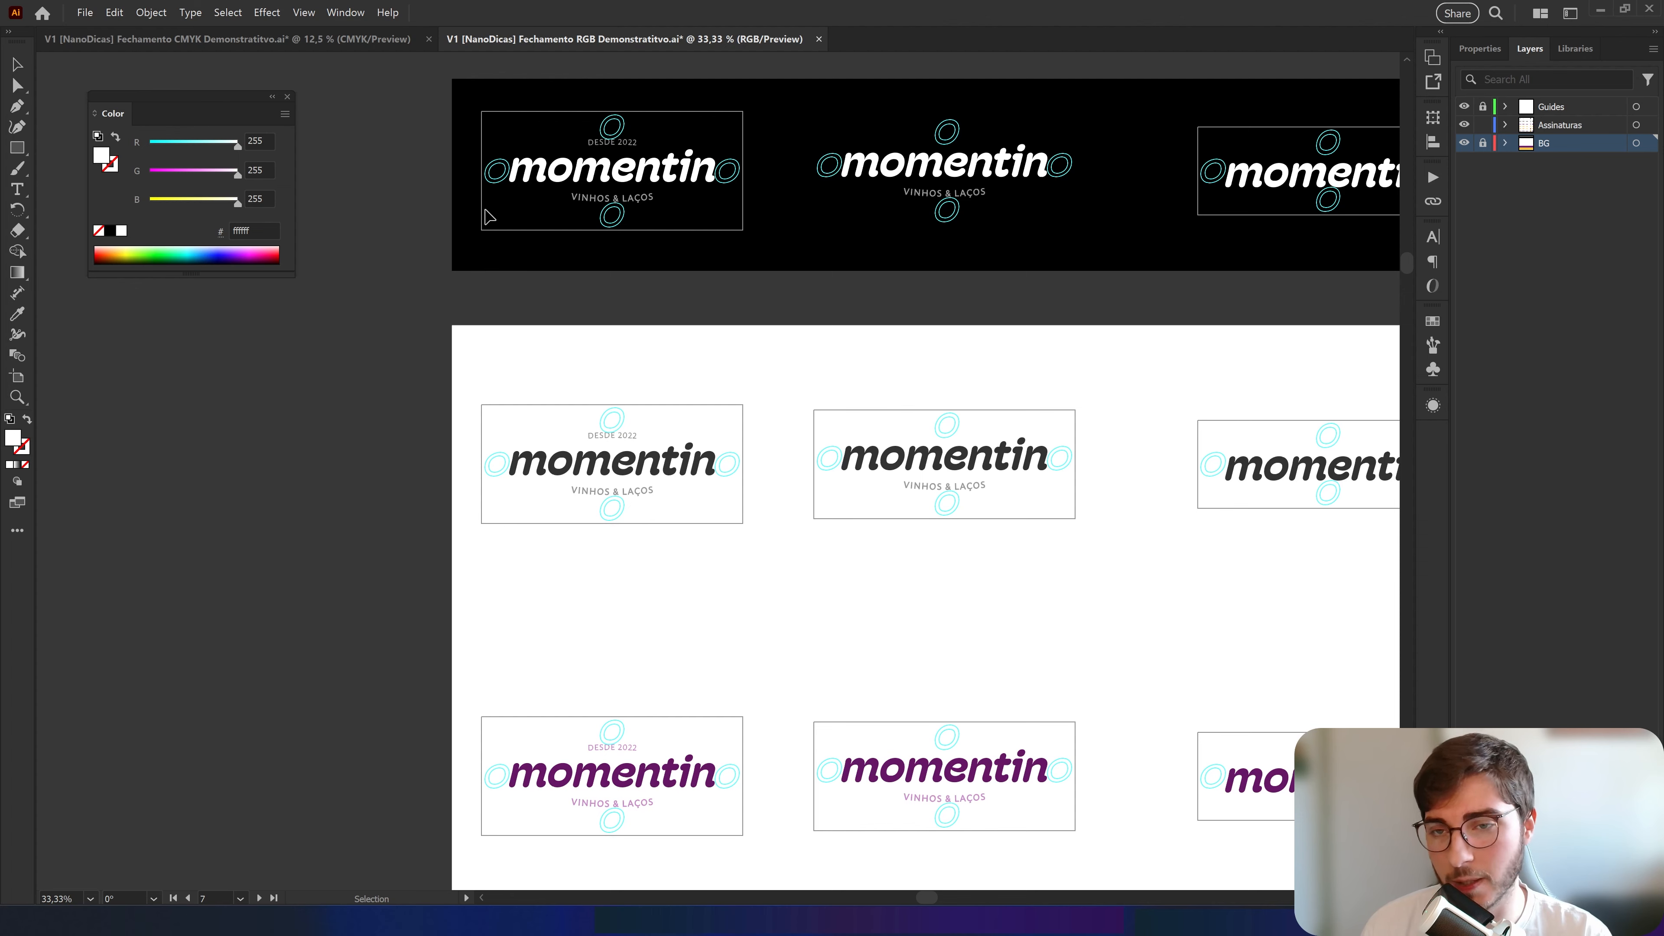
pyautogui.scroll(1, 500, 187)
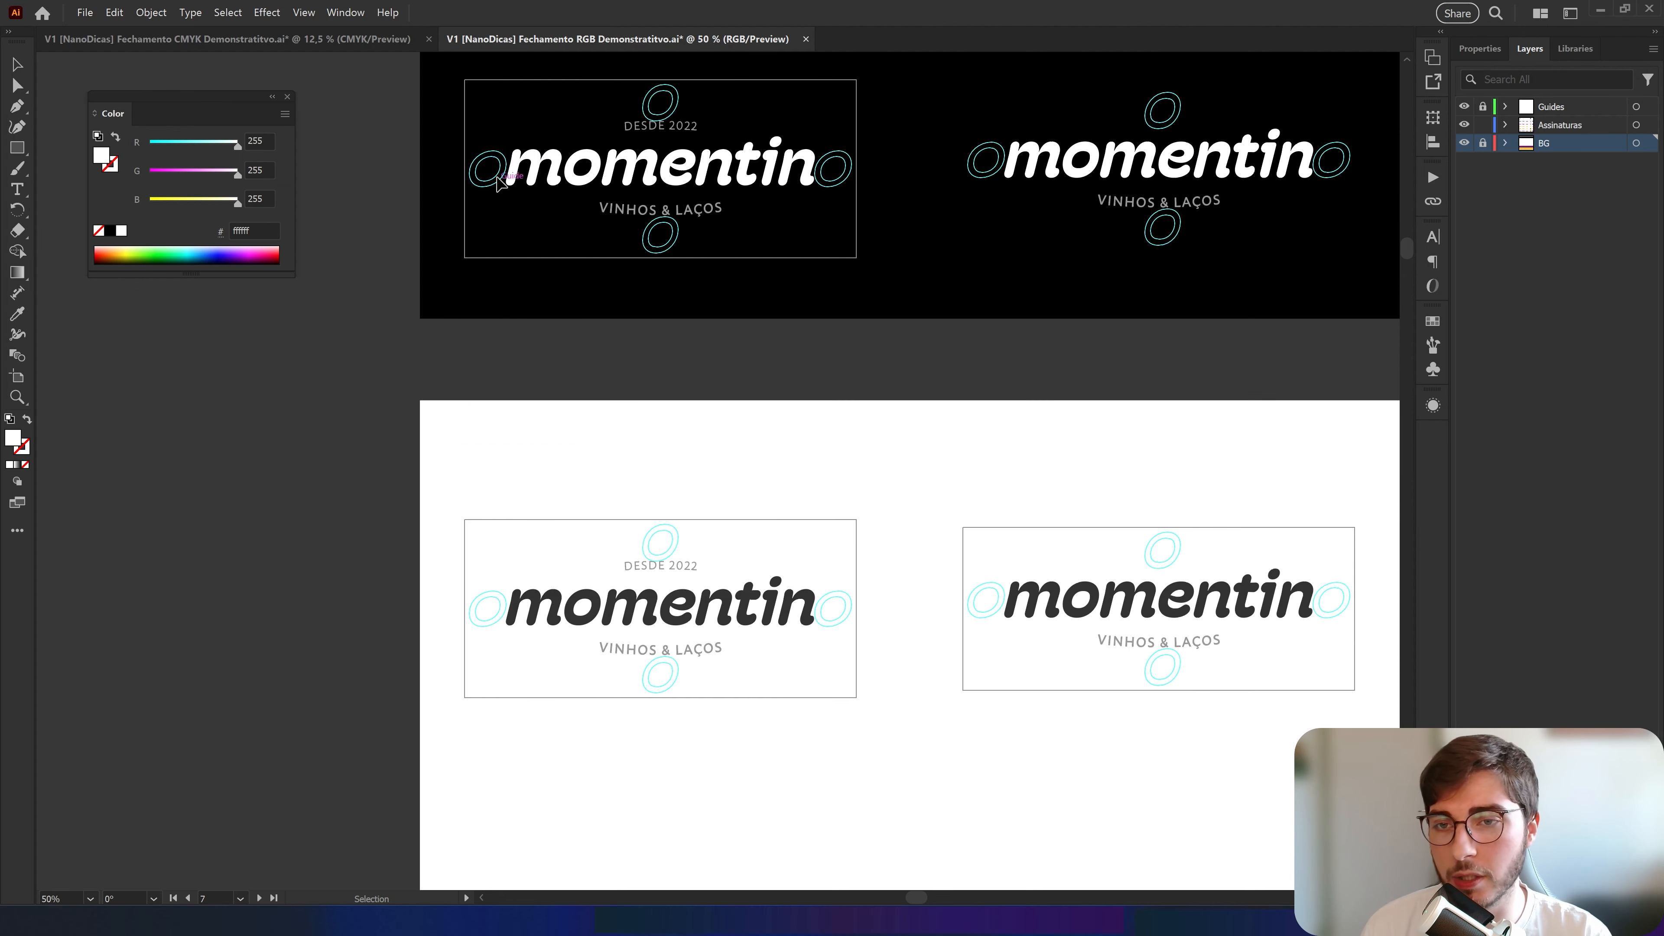
pyautogui.scroll(-1, 780, 407)
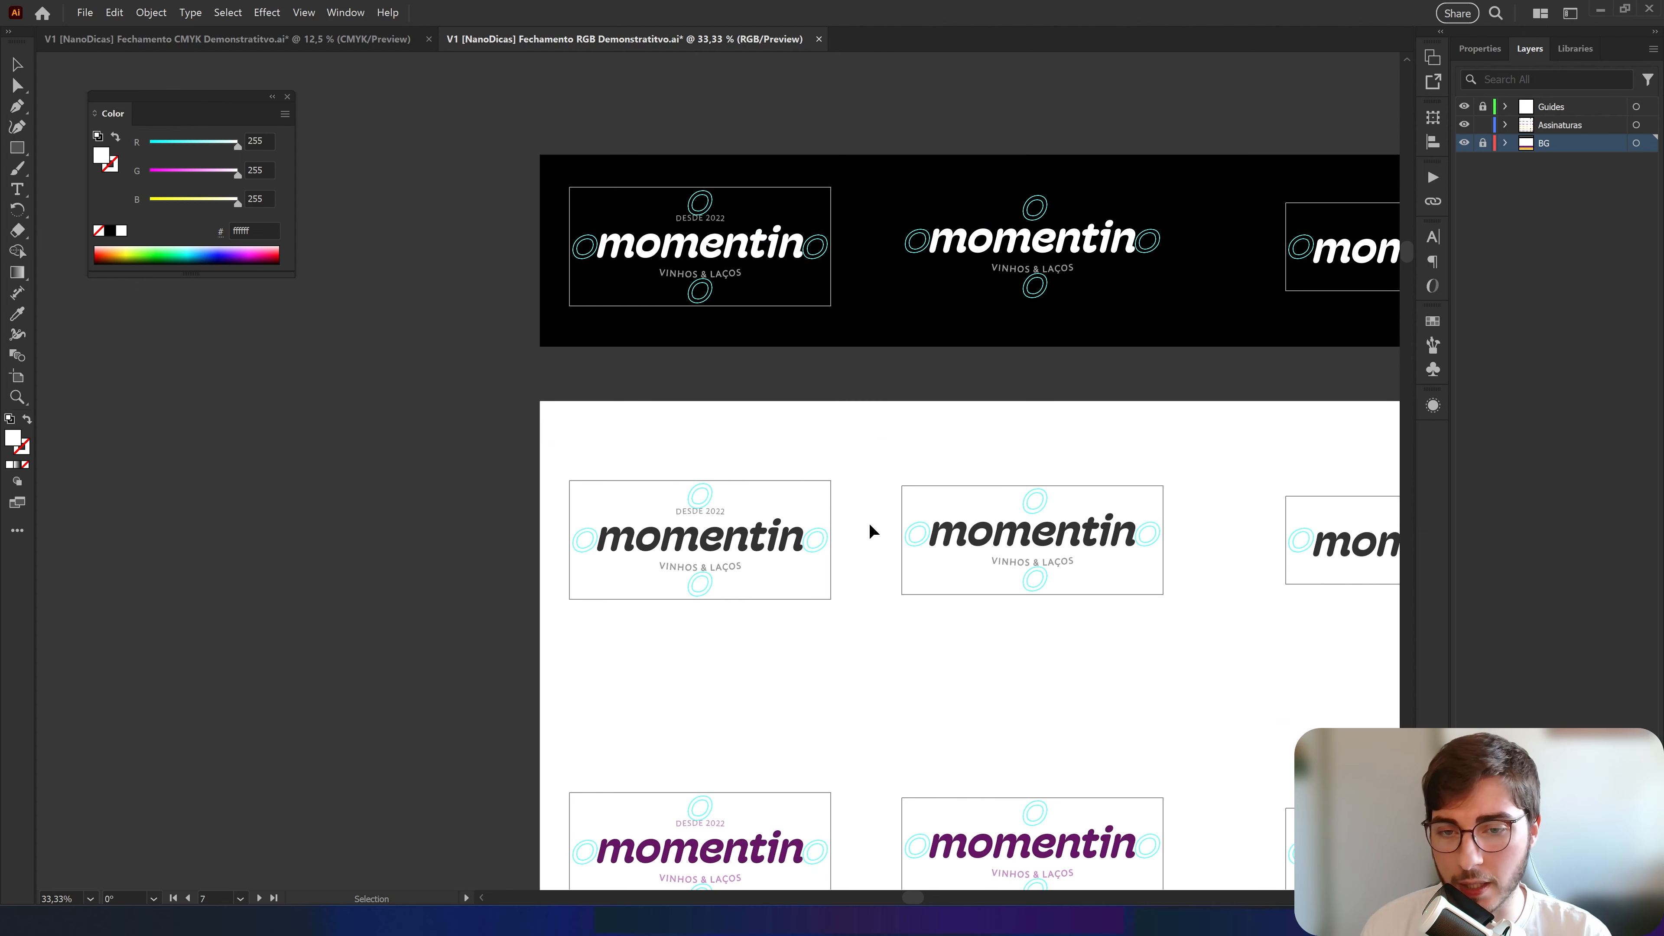
pyautogui.scroll(1, 740, 583)
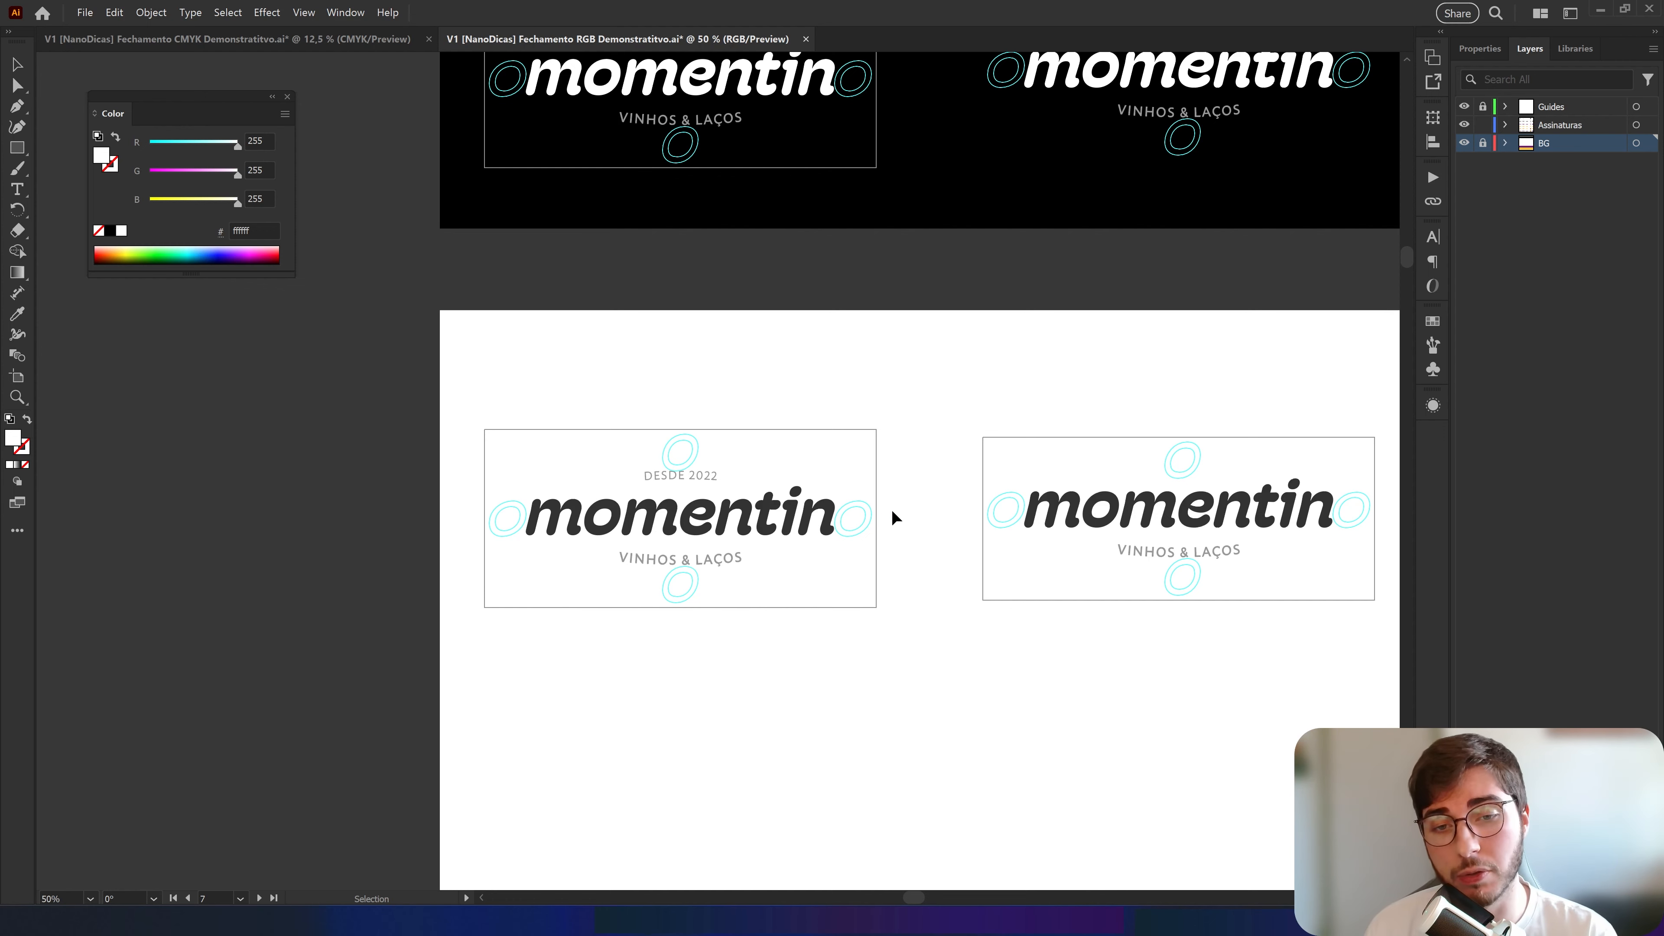
pyautogui.scroll(-2, 893, 515)
pyautogui.scroll(-1, 890, 508)
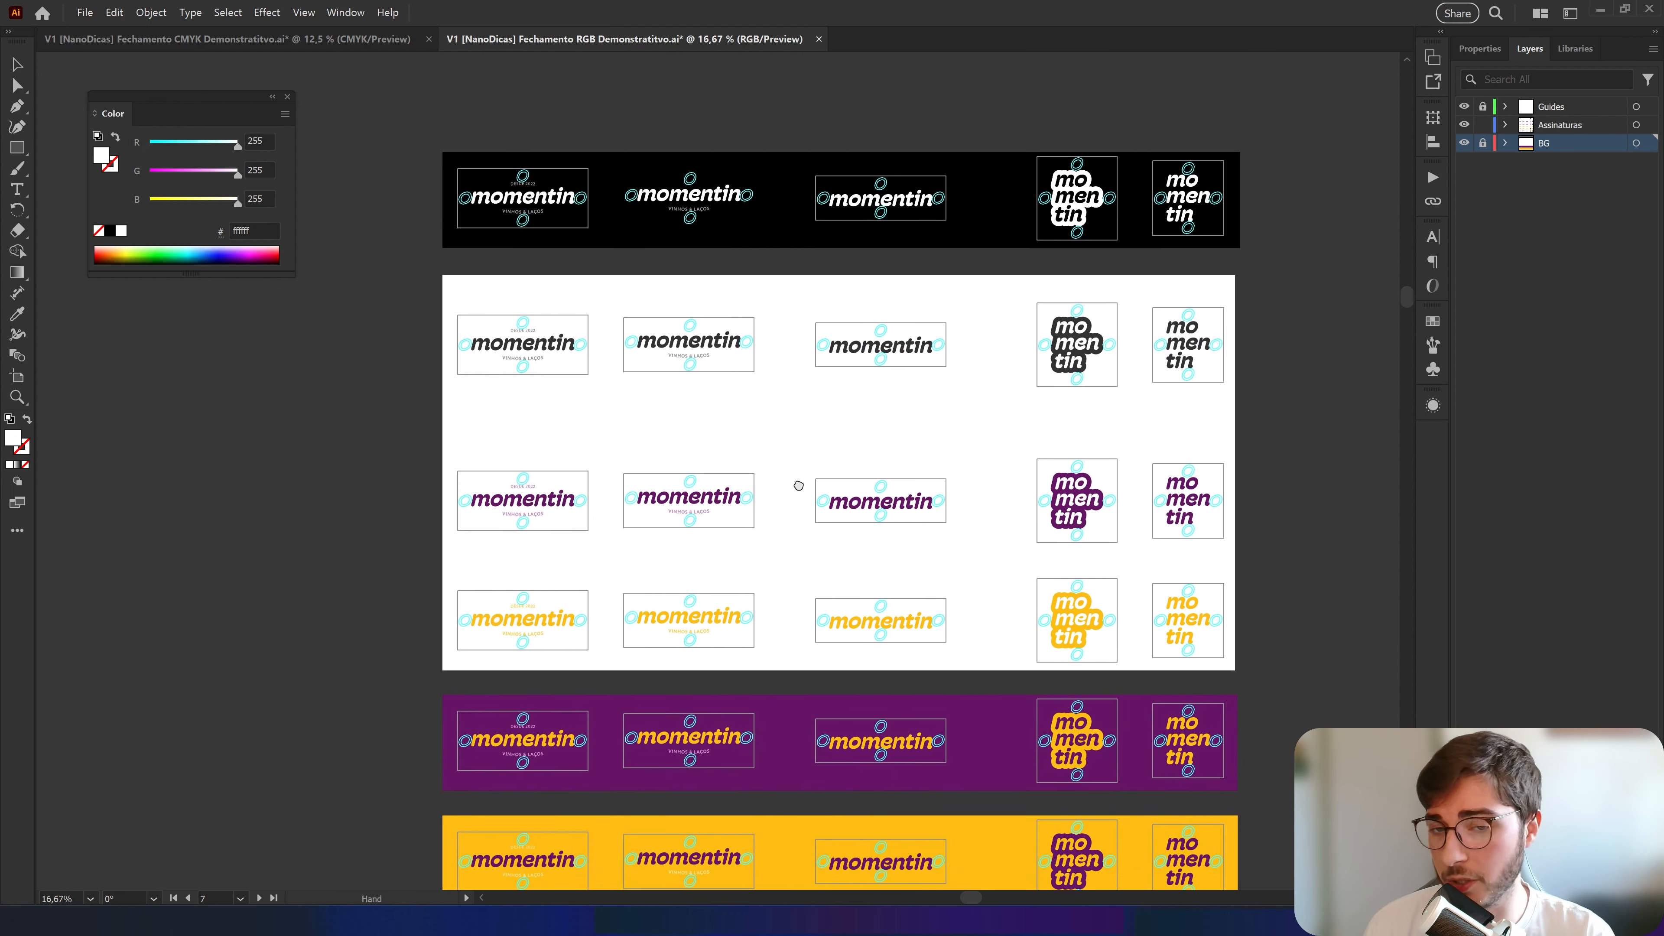
pyautogui.moveTo(896, 533); pyautogui.dragTo(832, 485)
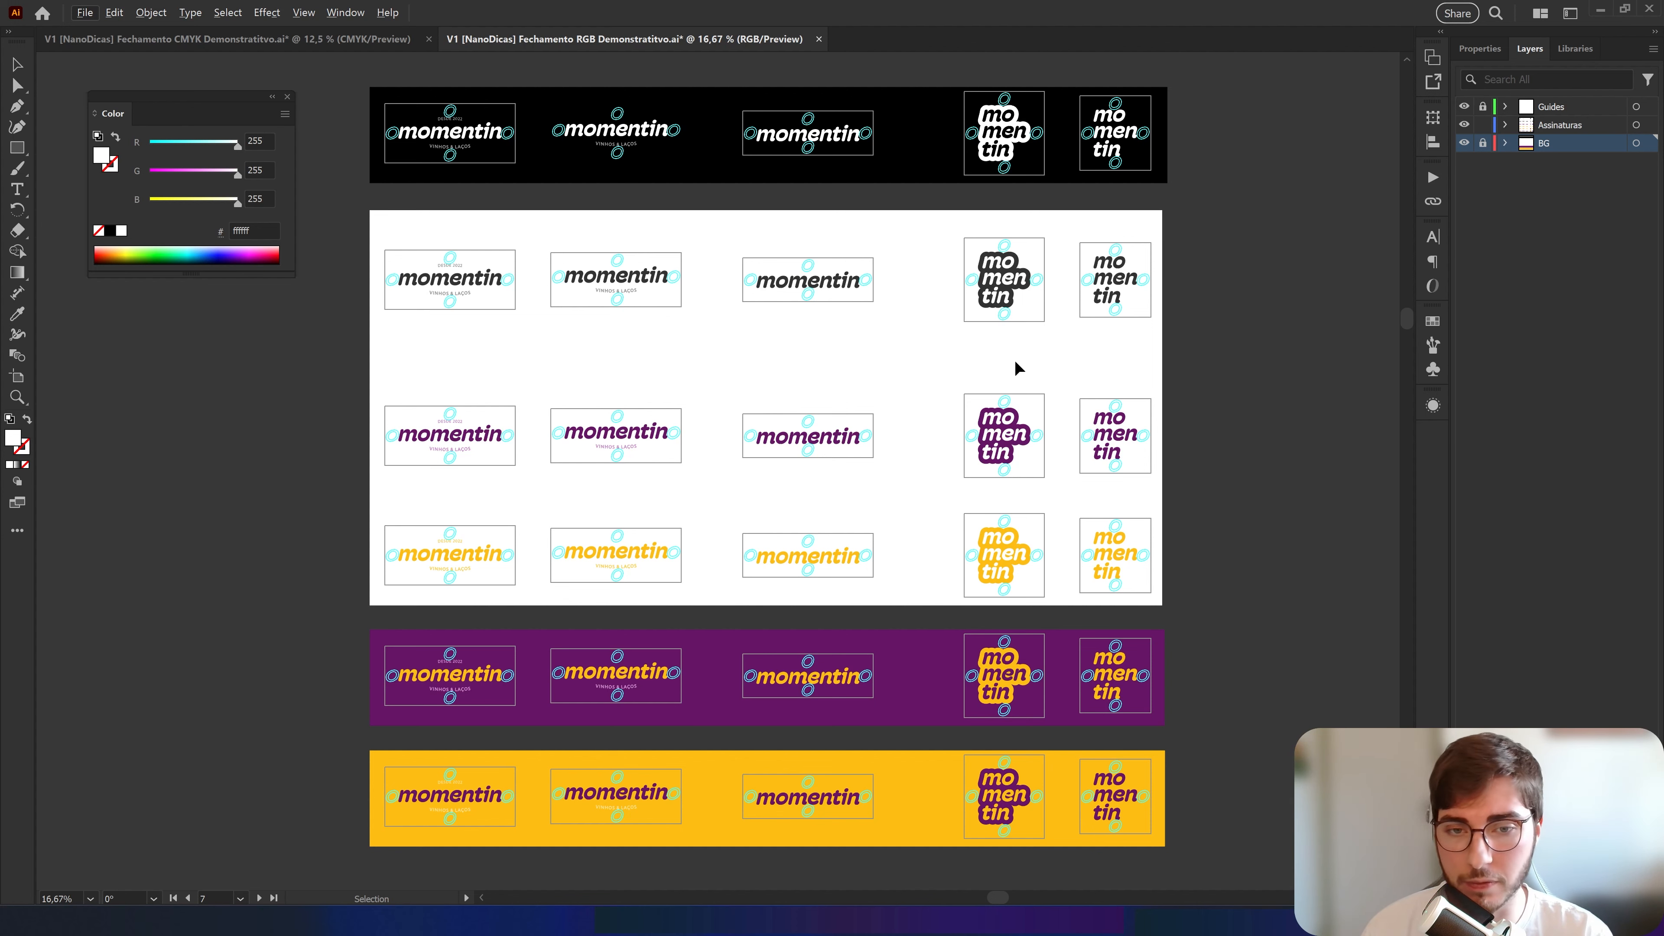
# Check the purple logotype's swatch colour, and compare the CMYK document with the RGB one
pyautogui.click(832, 447)
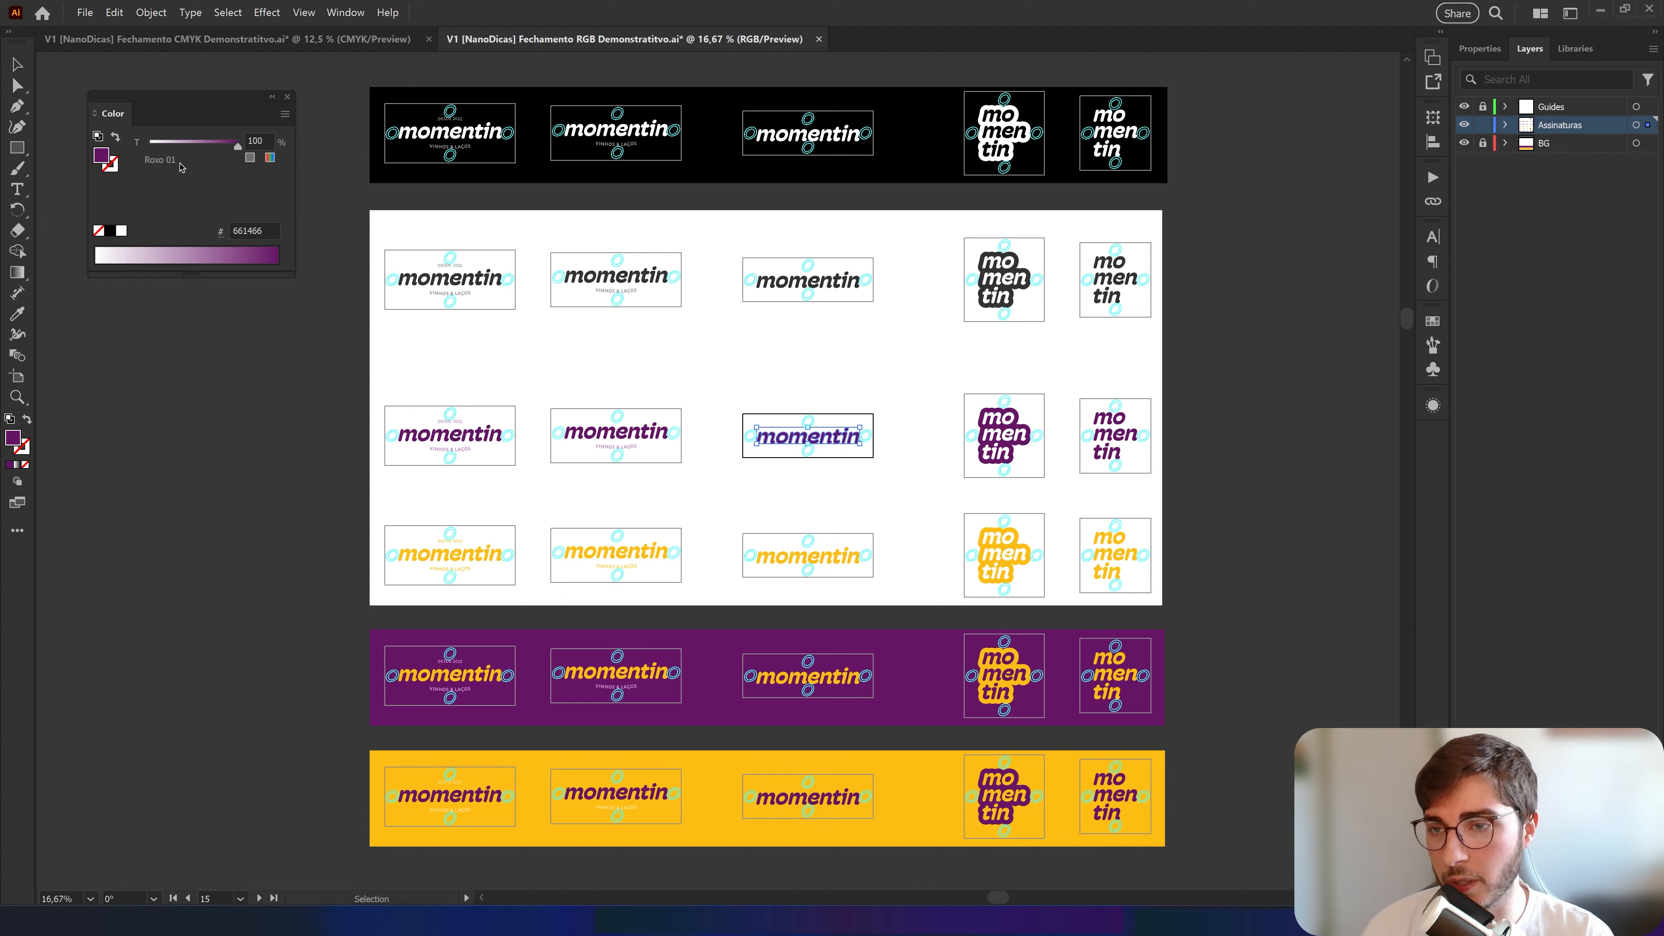
pyautogui.moveTo(168, 102); pyautogui.dragTo(145, 95)
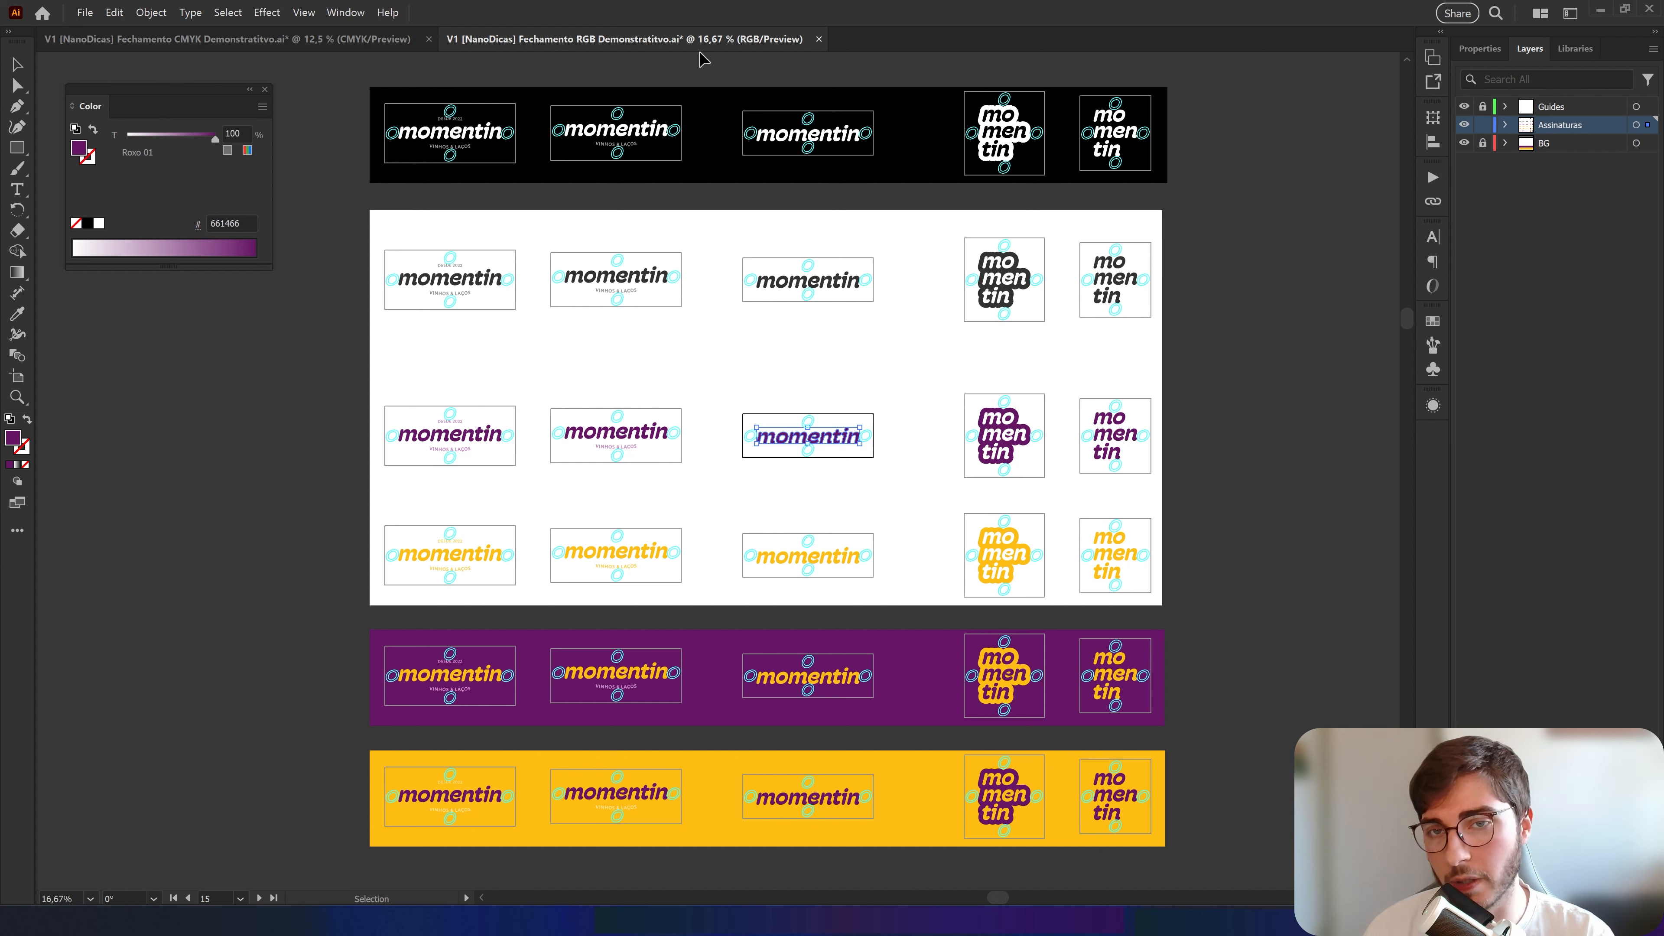
pyautogui.click(1190, 761)
pyautogui.click(315, 41)
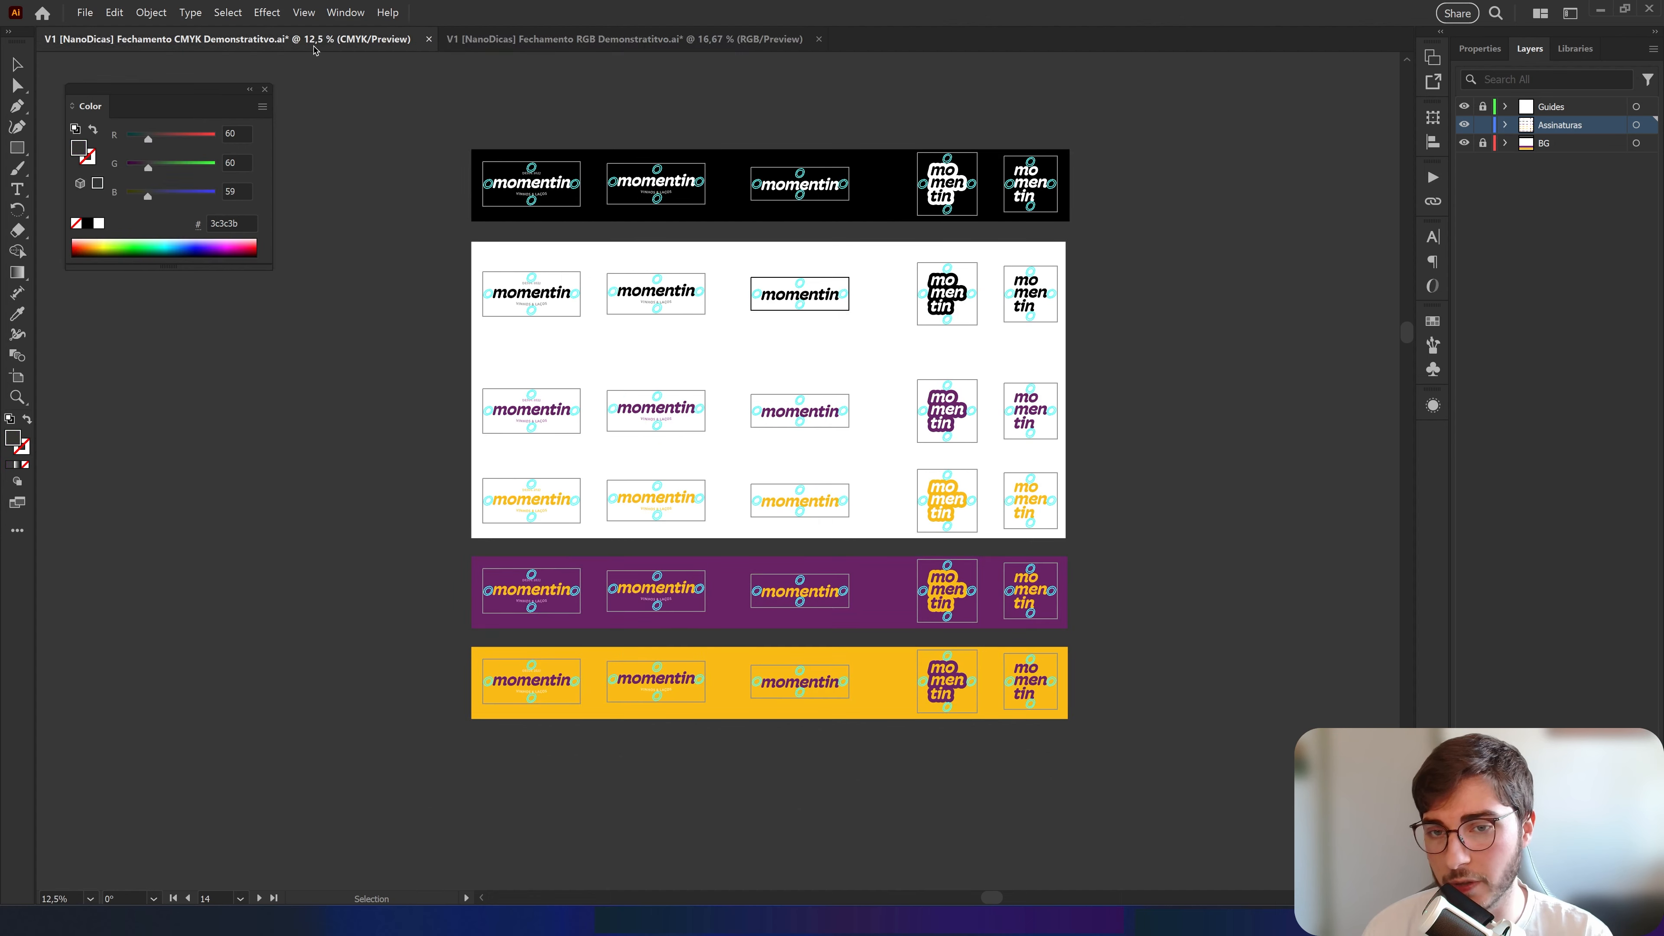
pyautogui.click(681, 40)
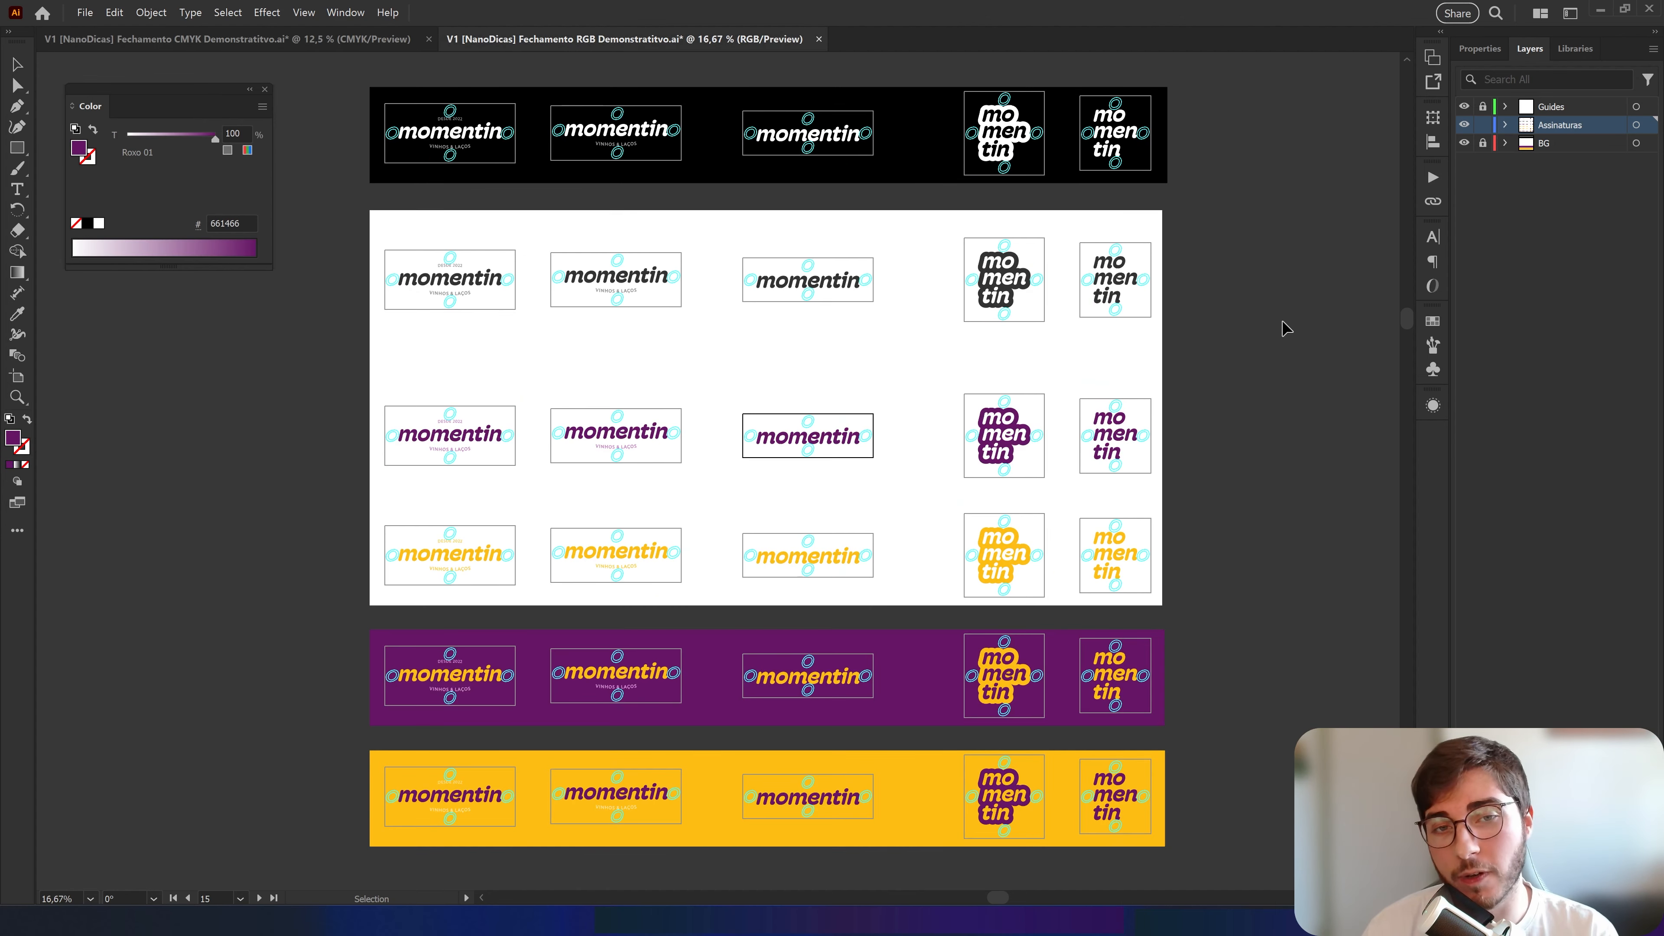
# Review the artboard list and its naming, going through Assinatura Completa Fat 01 to 04
pyautogui.click(1433, 59)
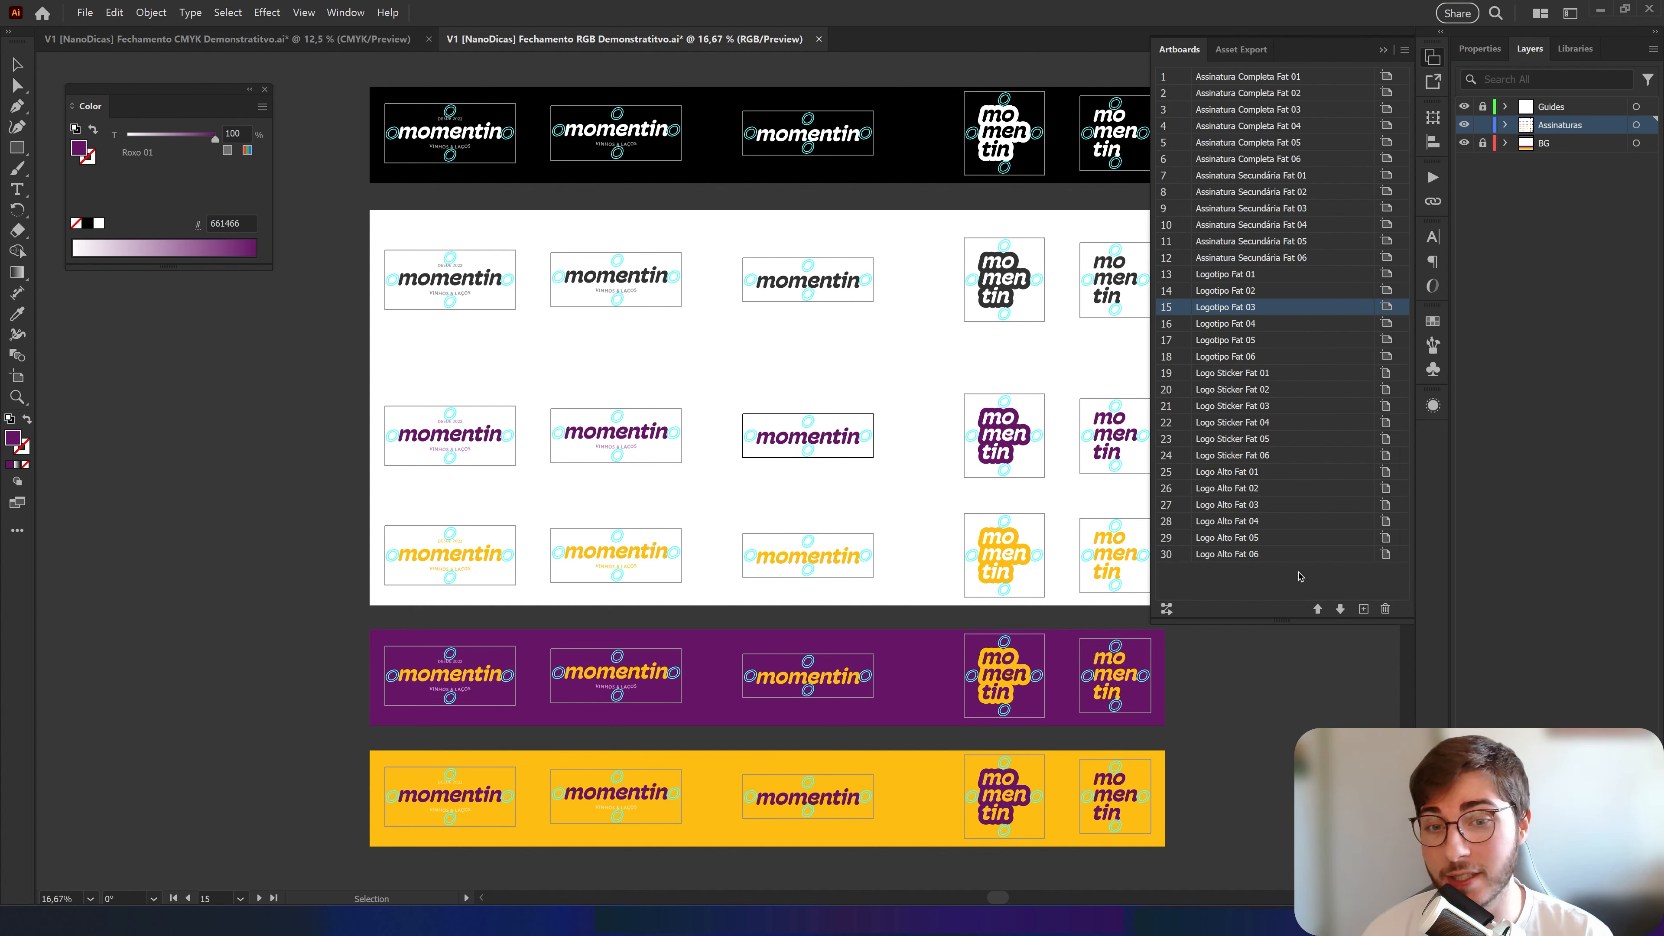
pyautogui.click(1294, 603)
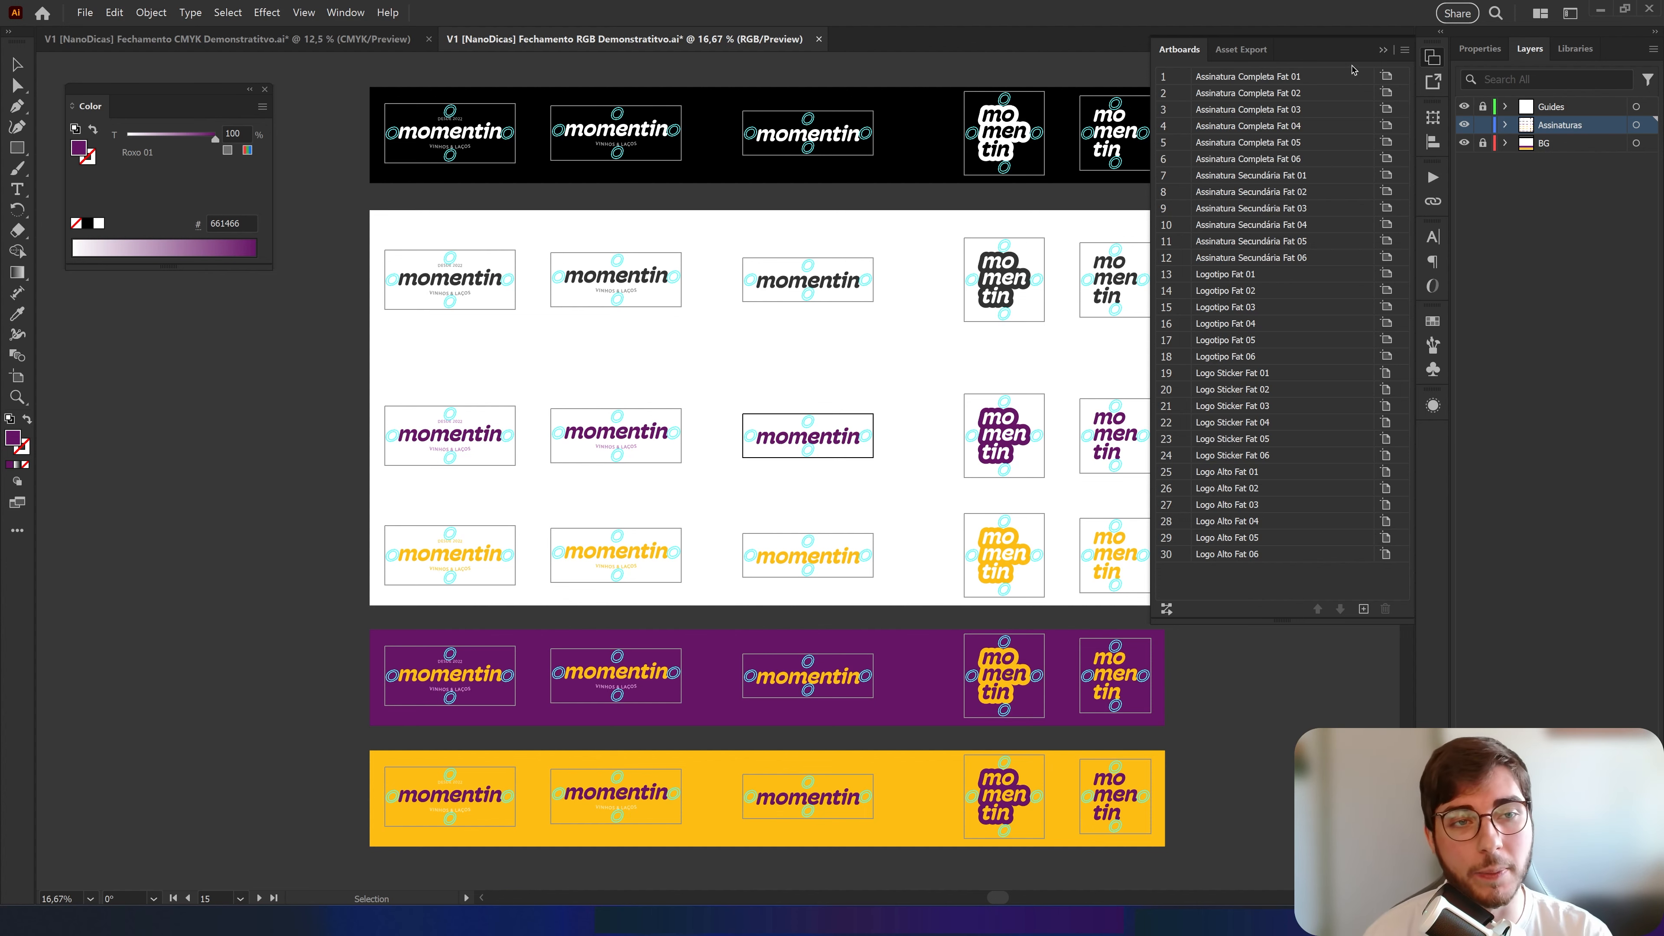
pyautogui.click(347, 11)
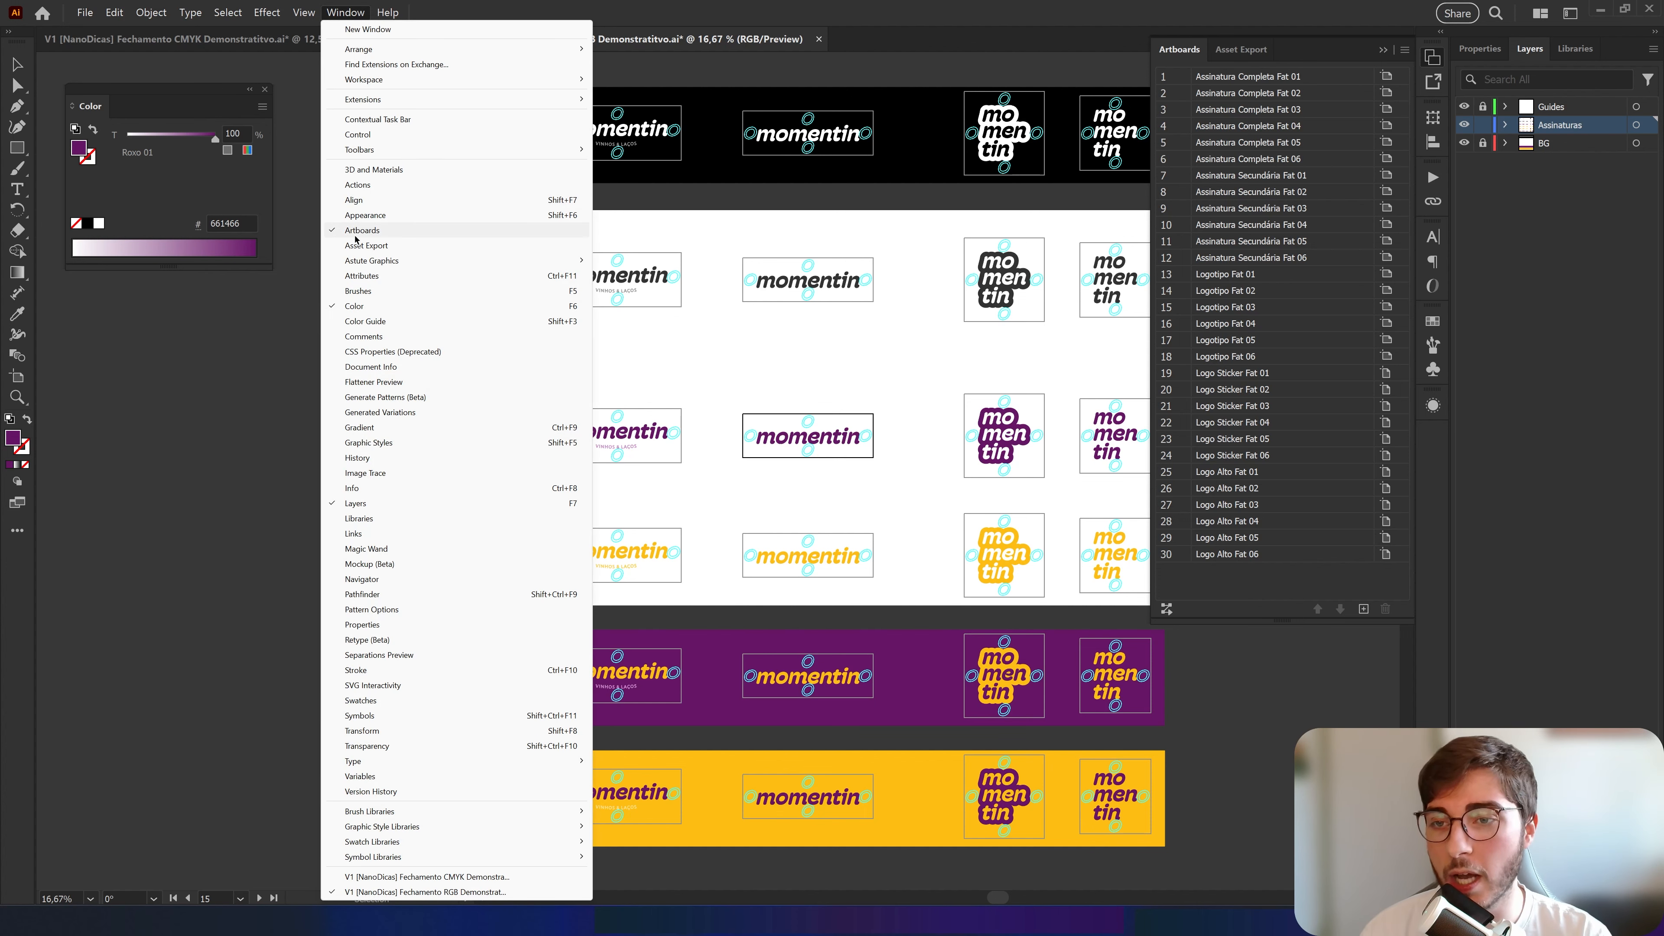
pyautogui.click(352, 16)
pyautogui.click(1222, 79)
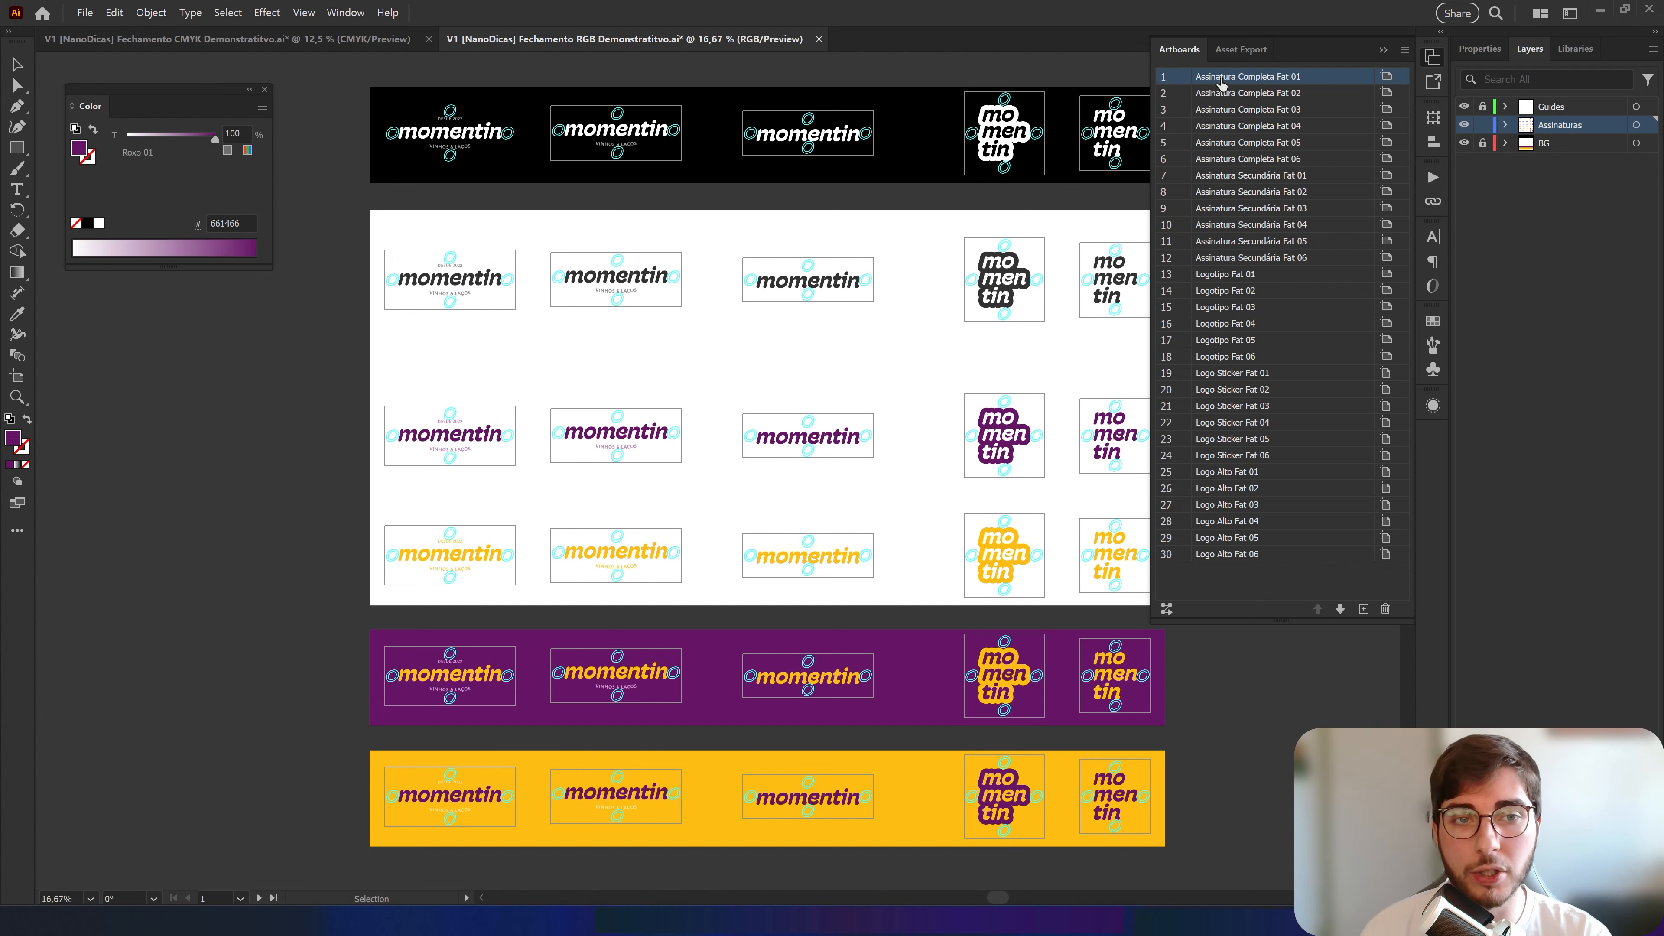
pyautogui.click(1223, 93)
pyautogui.click(1225, 110)
pyautogui.click(1228, 126)
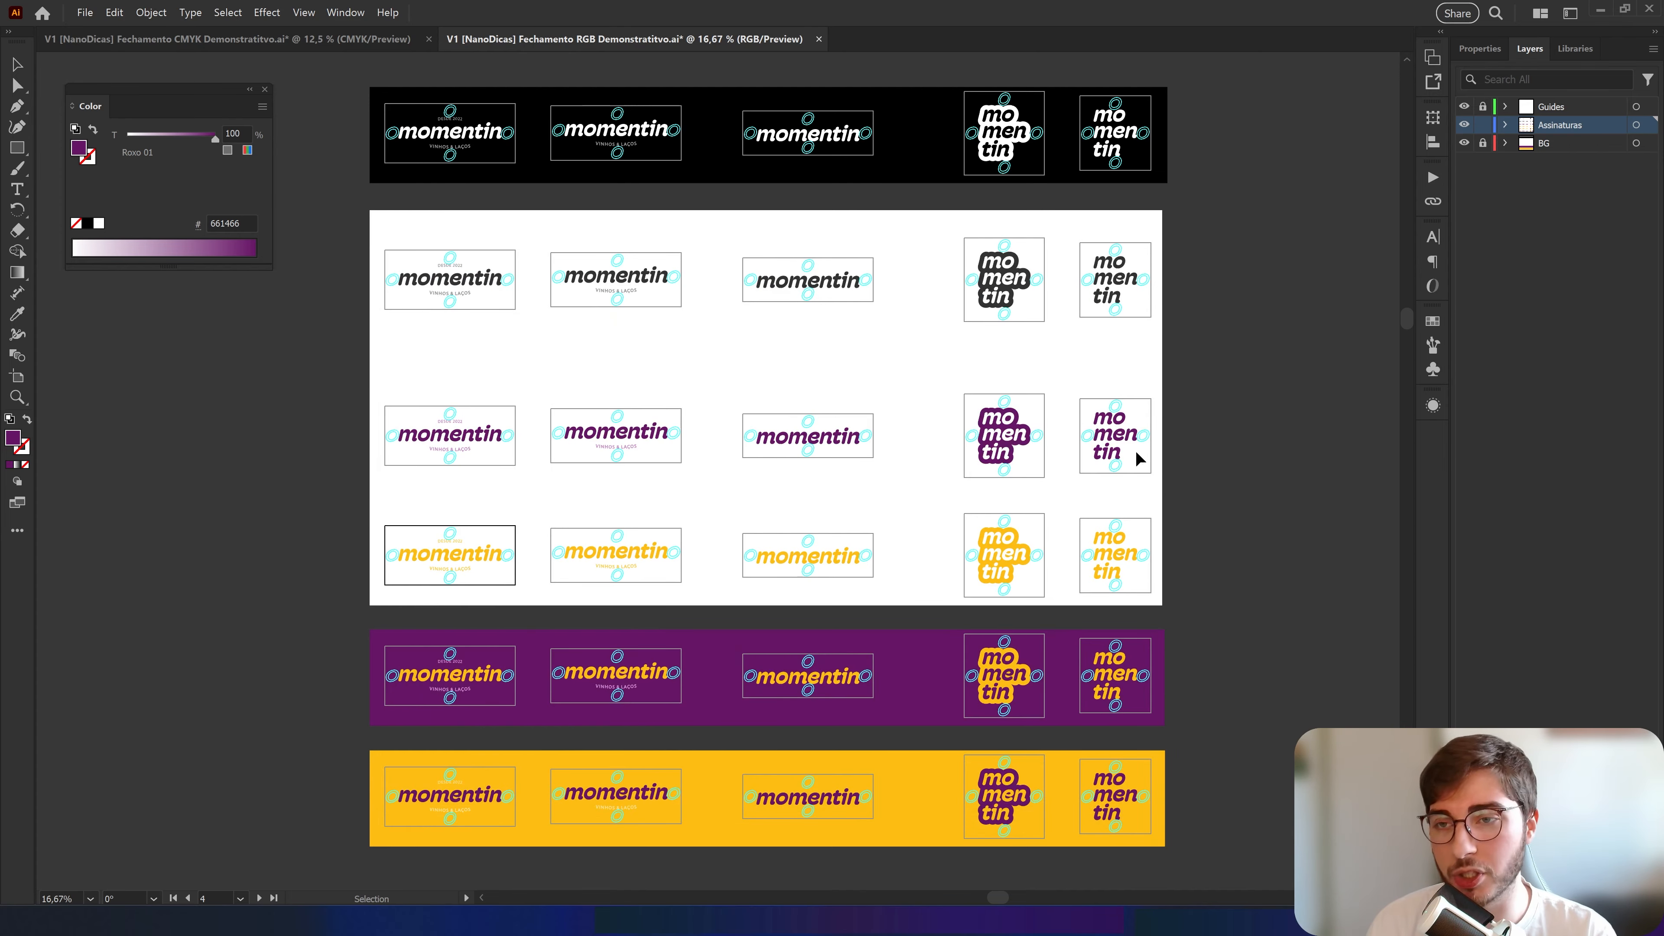
# Start Export for Screens for the RGB document with all artboards selected
pyautogui.click(85, 12)
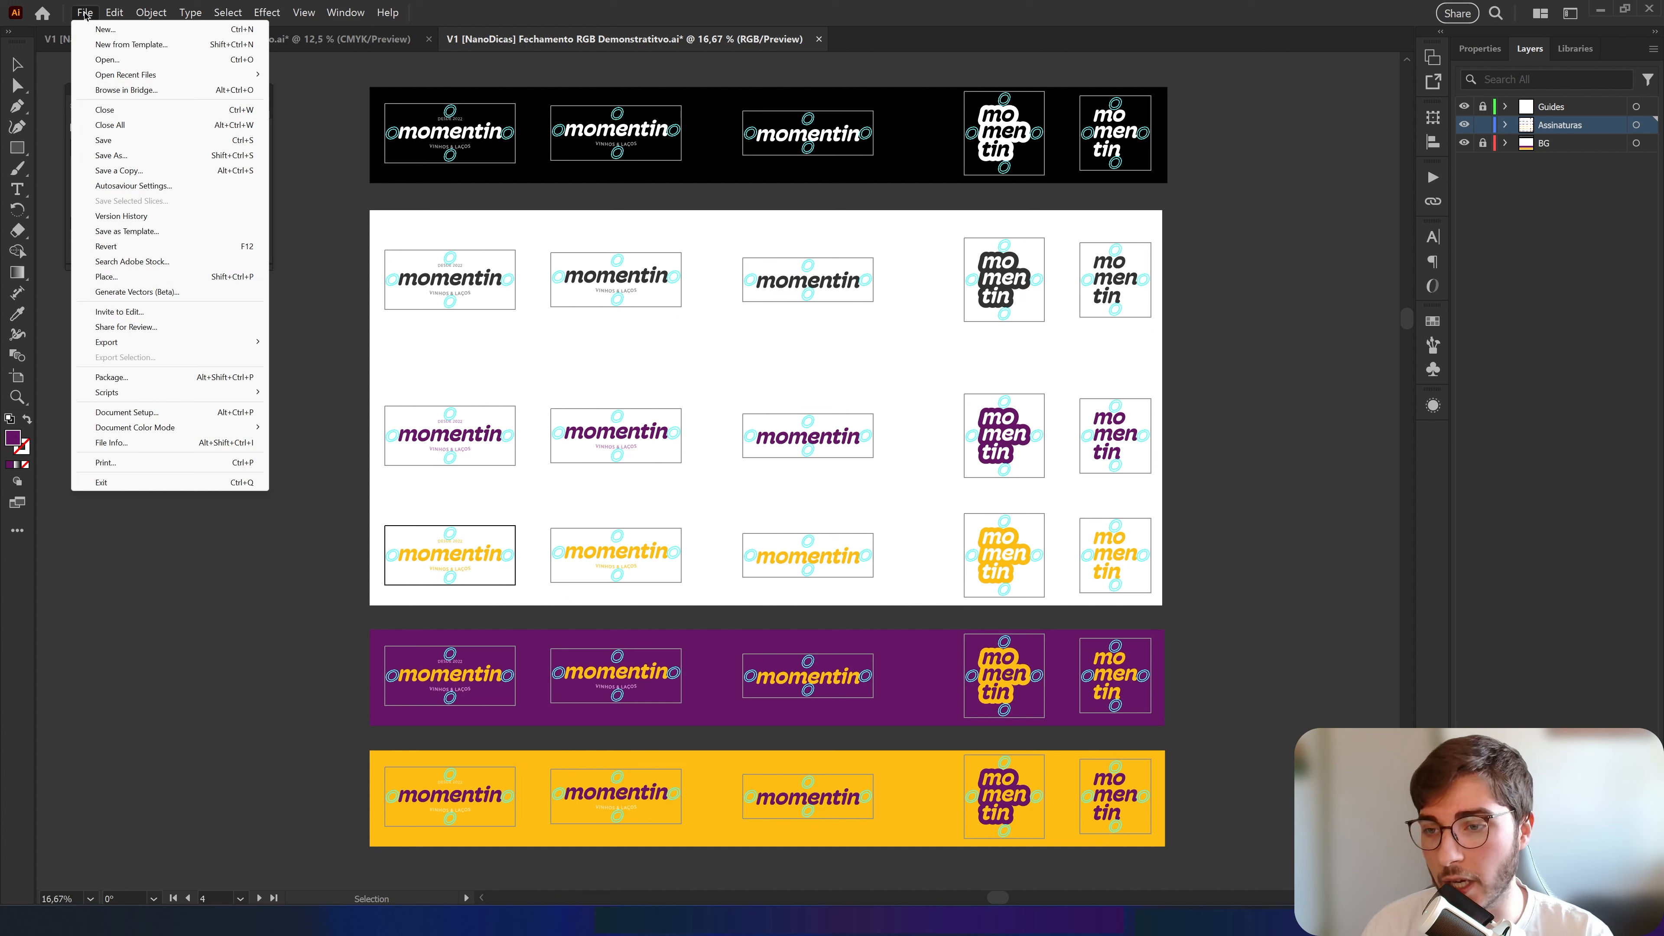
pyautogui.moveTo(147, 350)
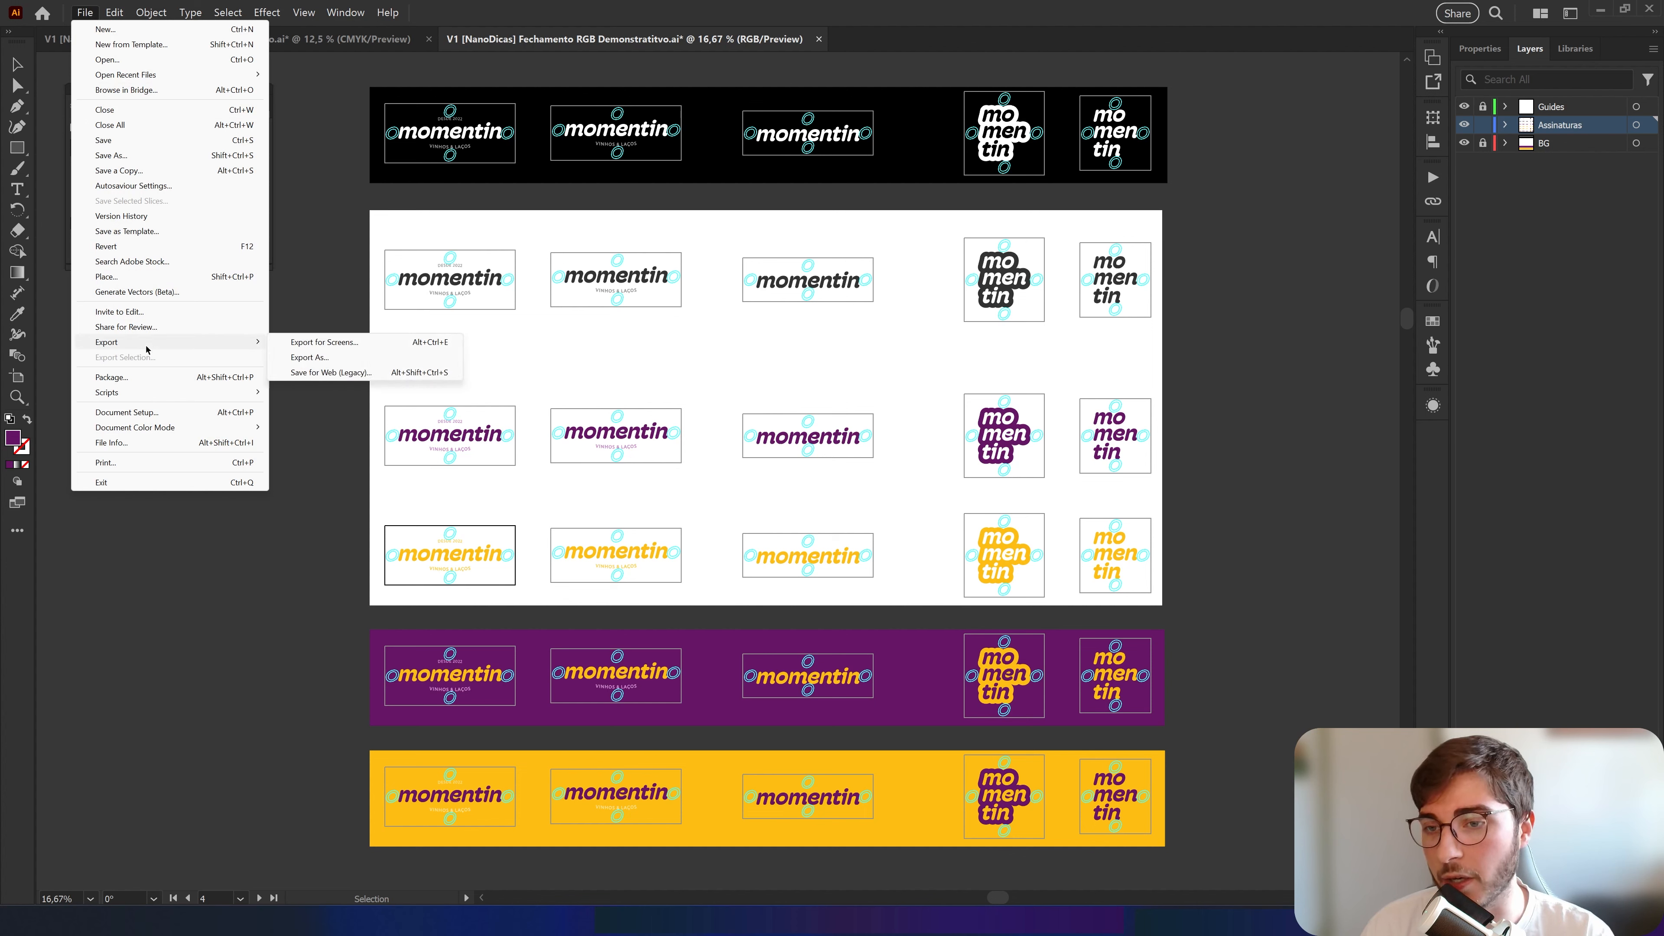
pyautogui.click(320, 346)
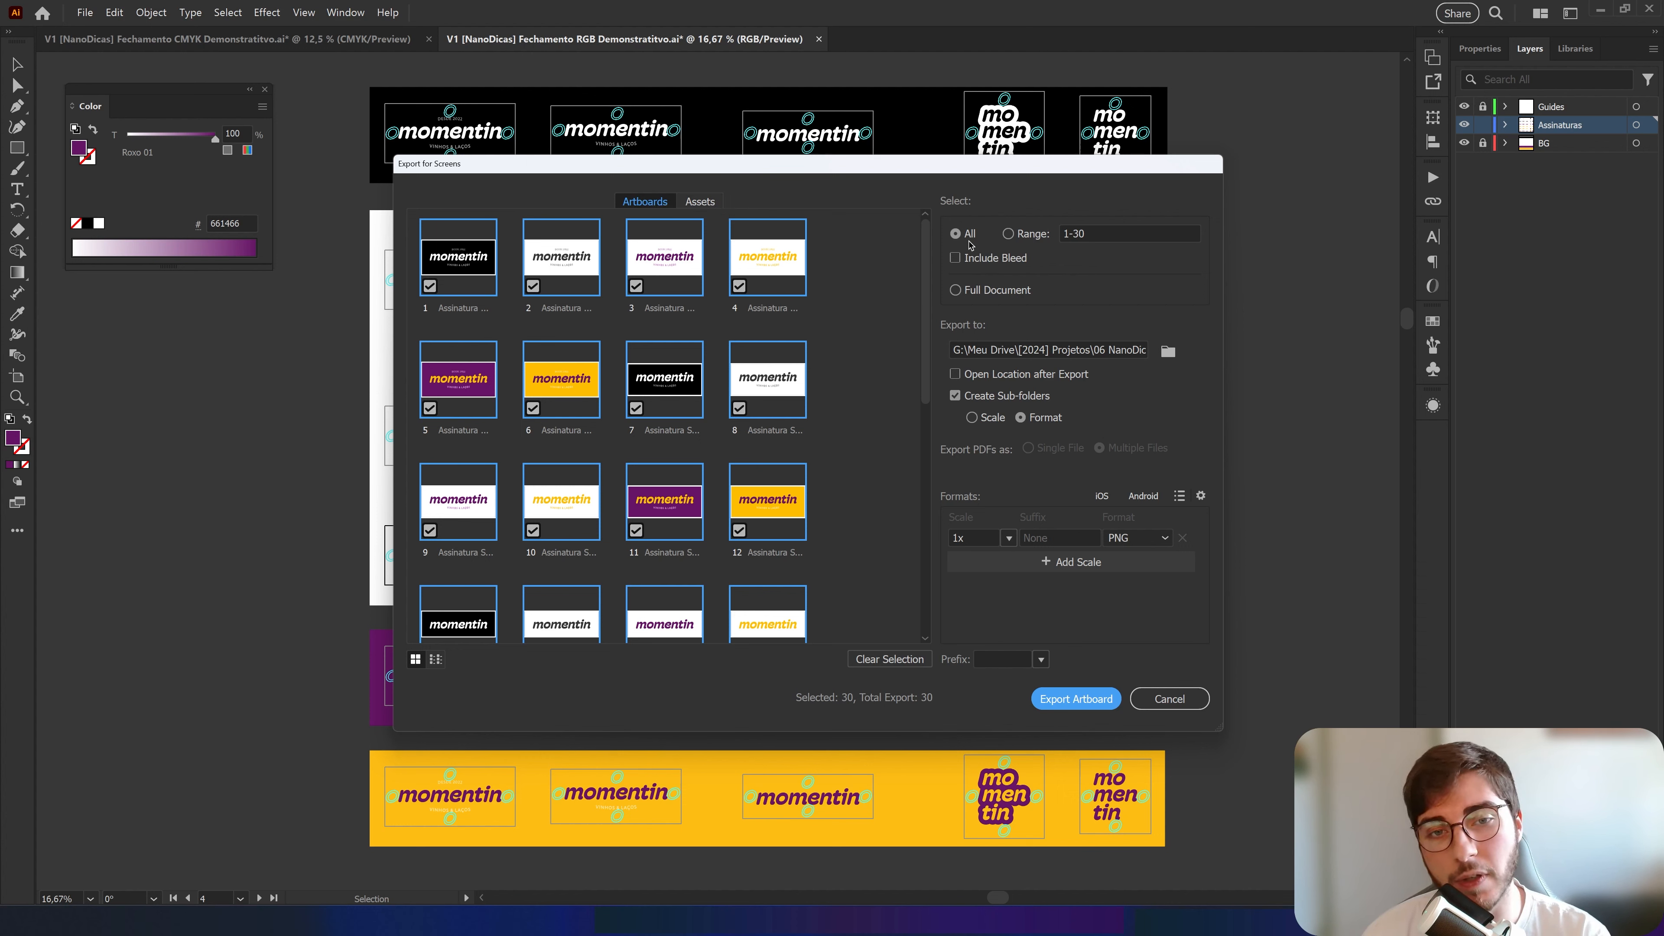
pyautogui.click(1008, 234)
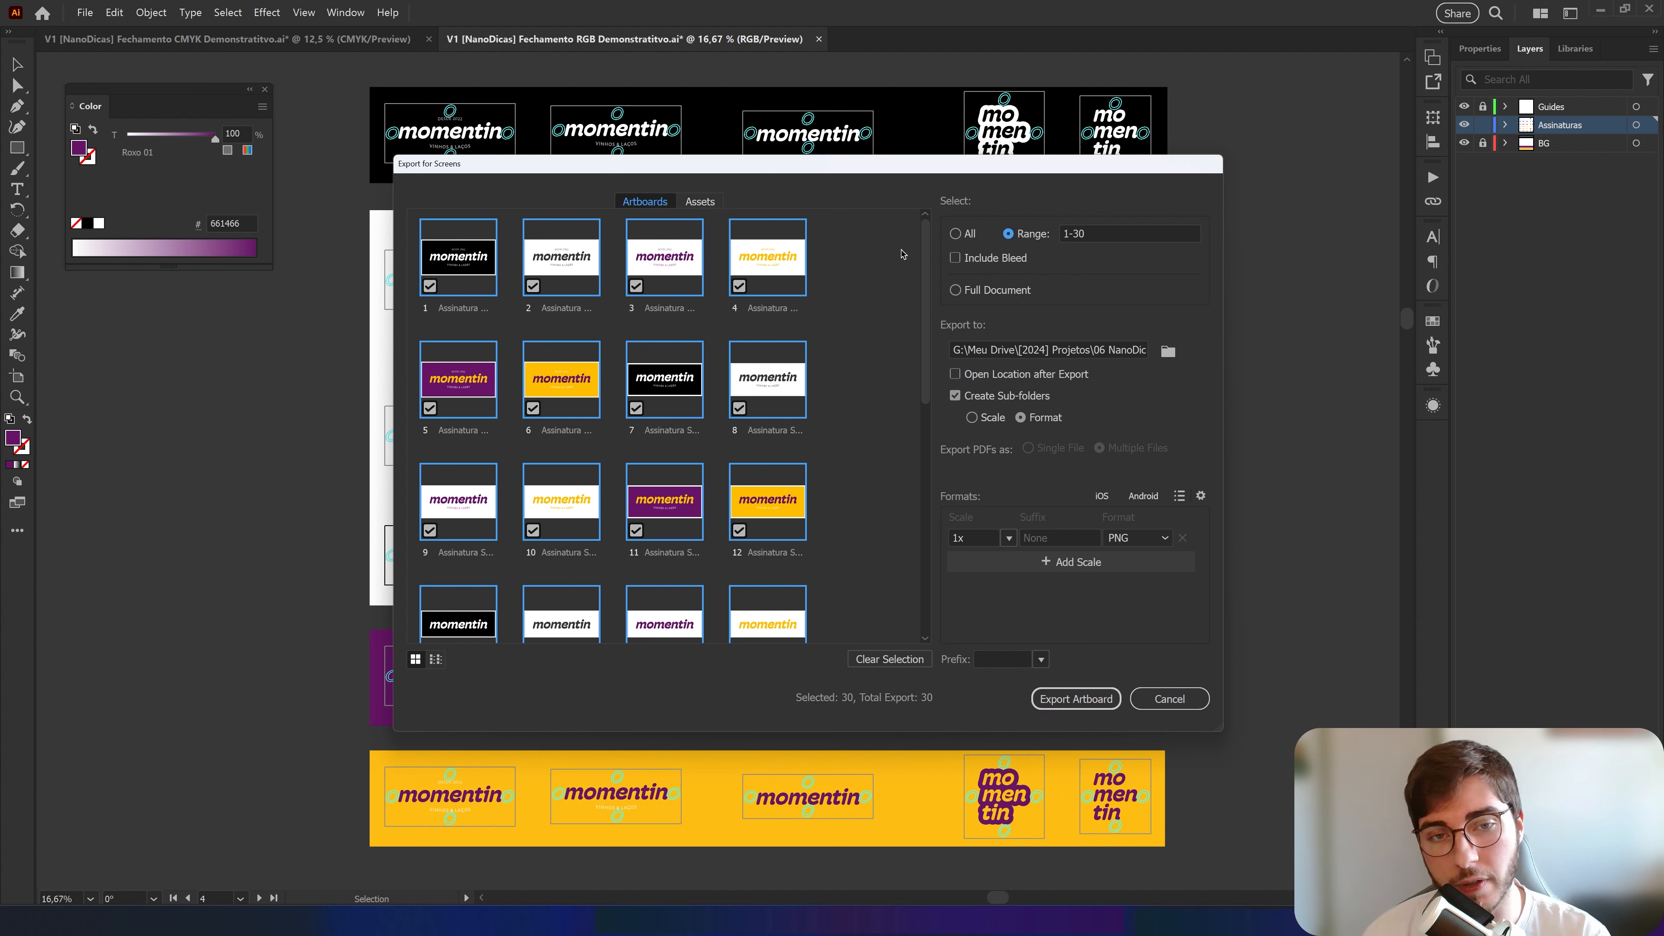
pyautogui.click(684, 289)
pyautogui.click(663, 383)
pyautogui.click(956, 234)
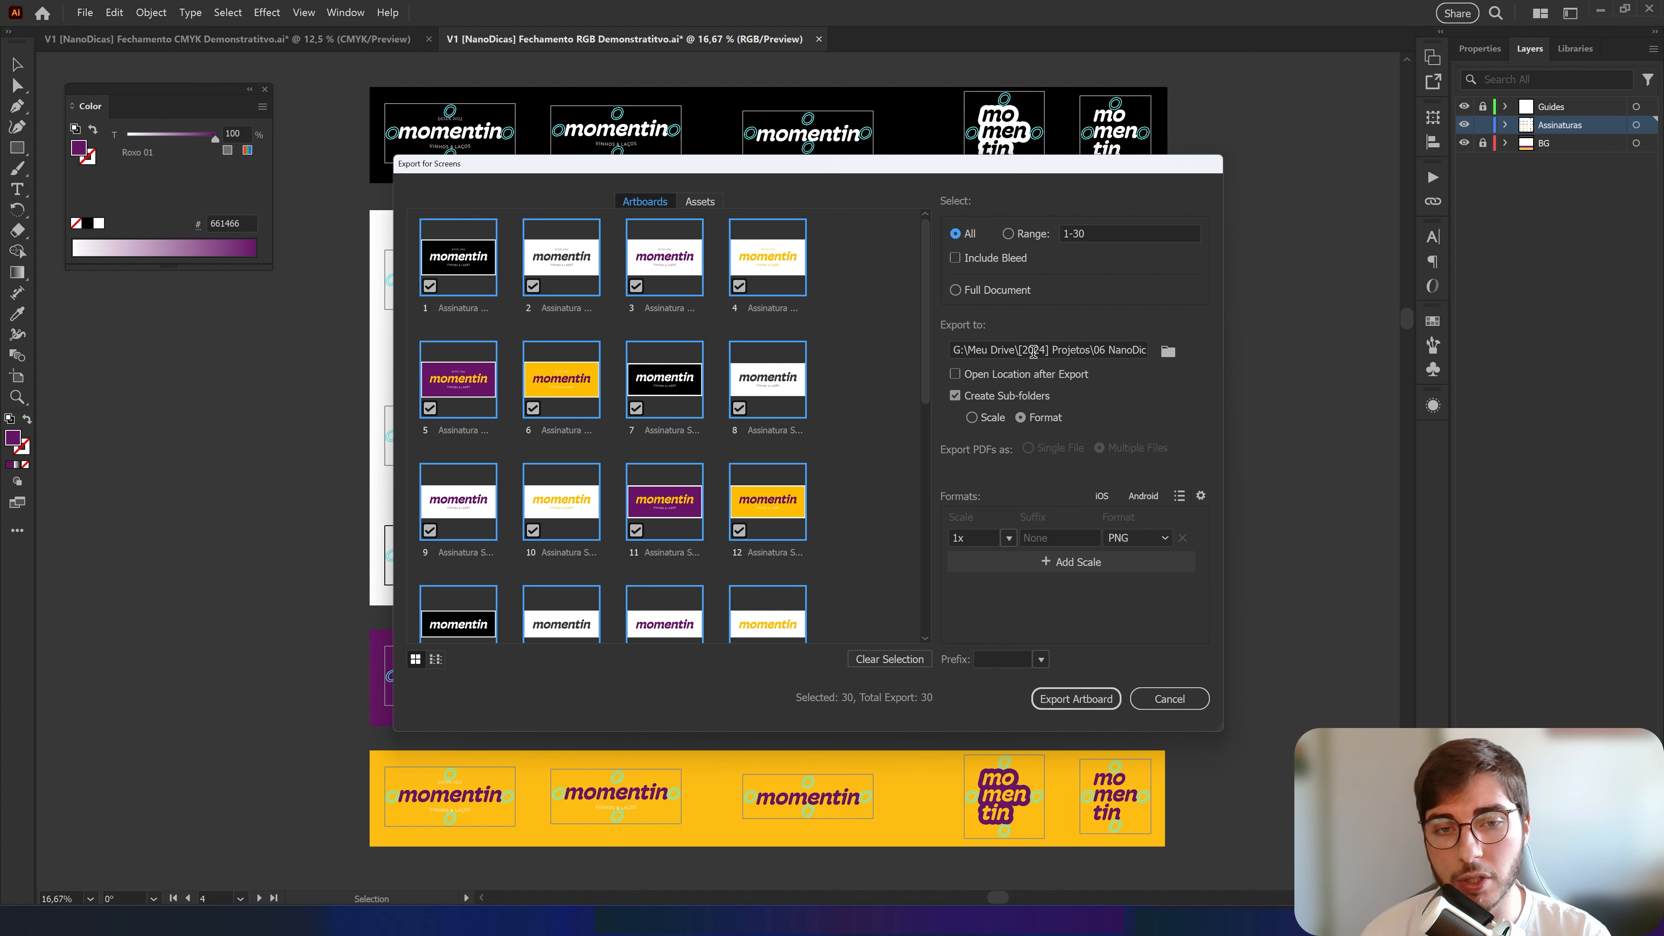
# Set the export location to the 03 Aprovação folder and organise its sub-folders by format
pyautogui.click(1169, 352)
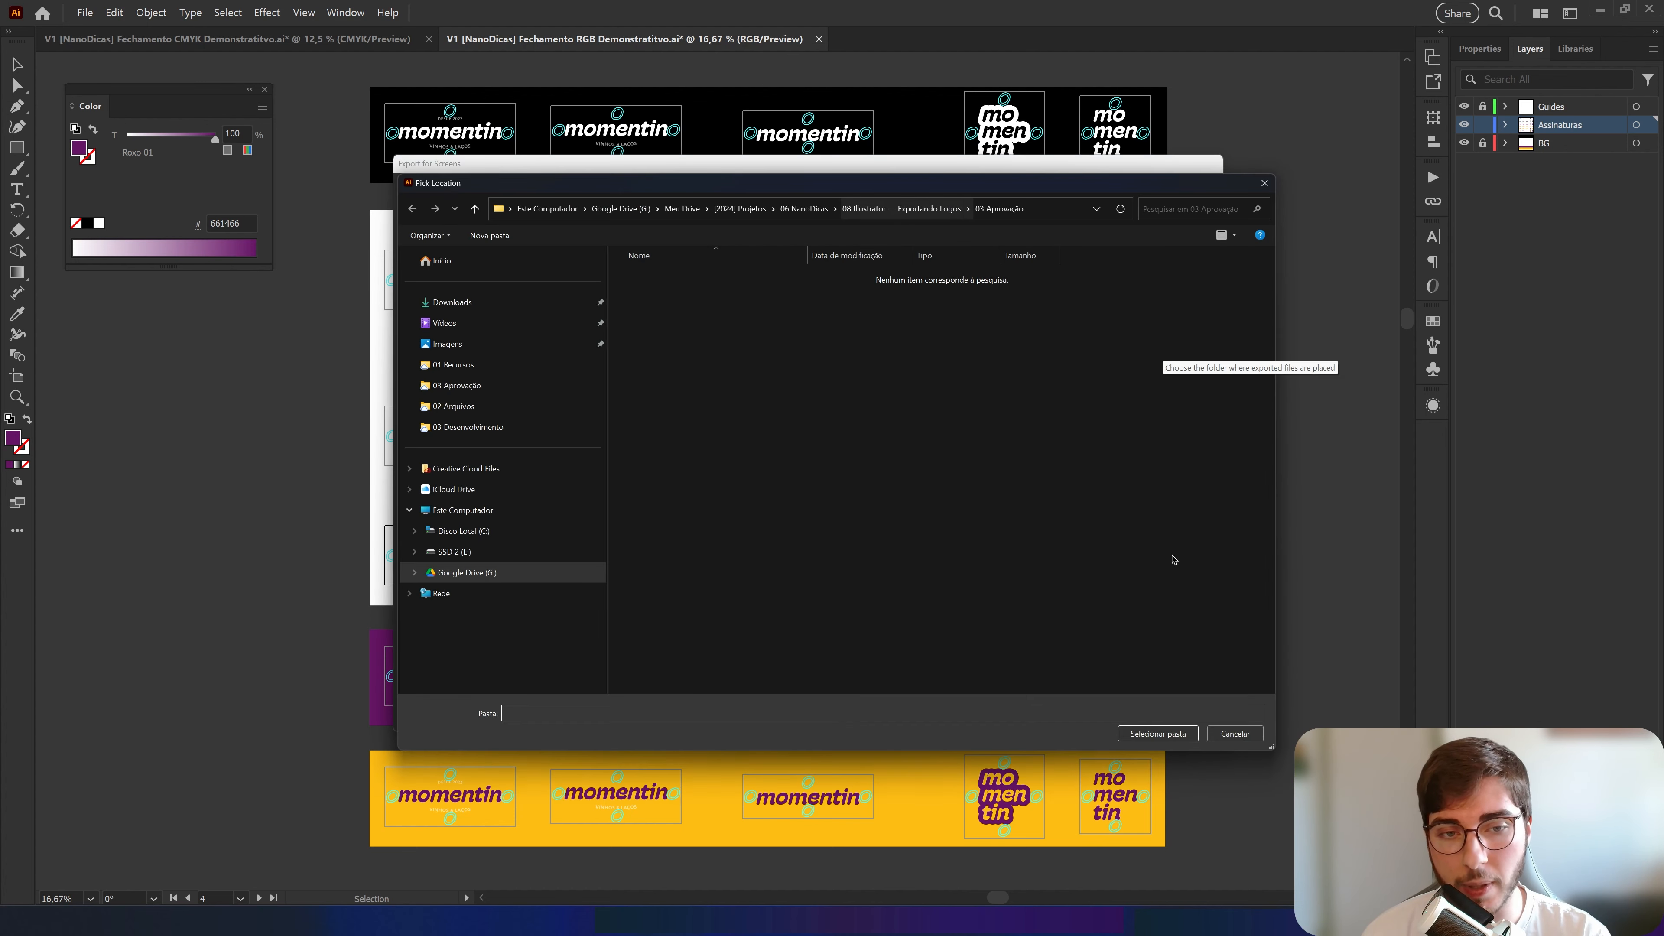
pyautogui.click(1157, 734)
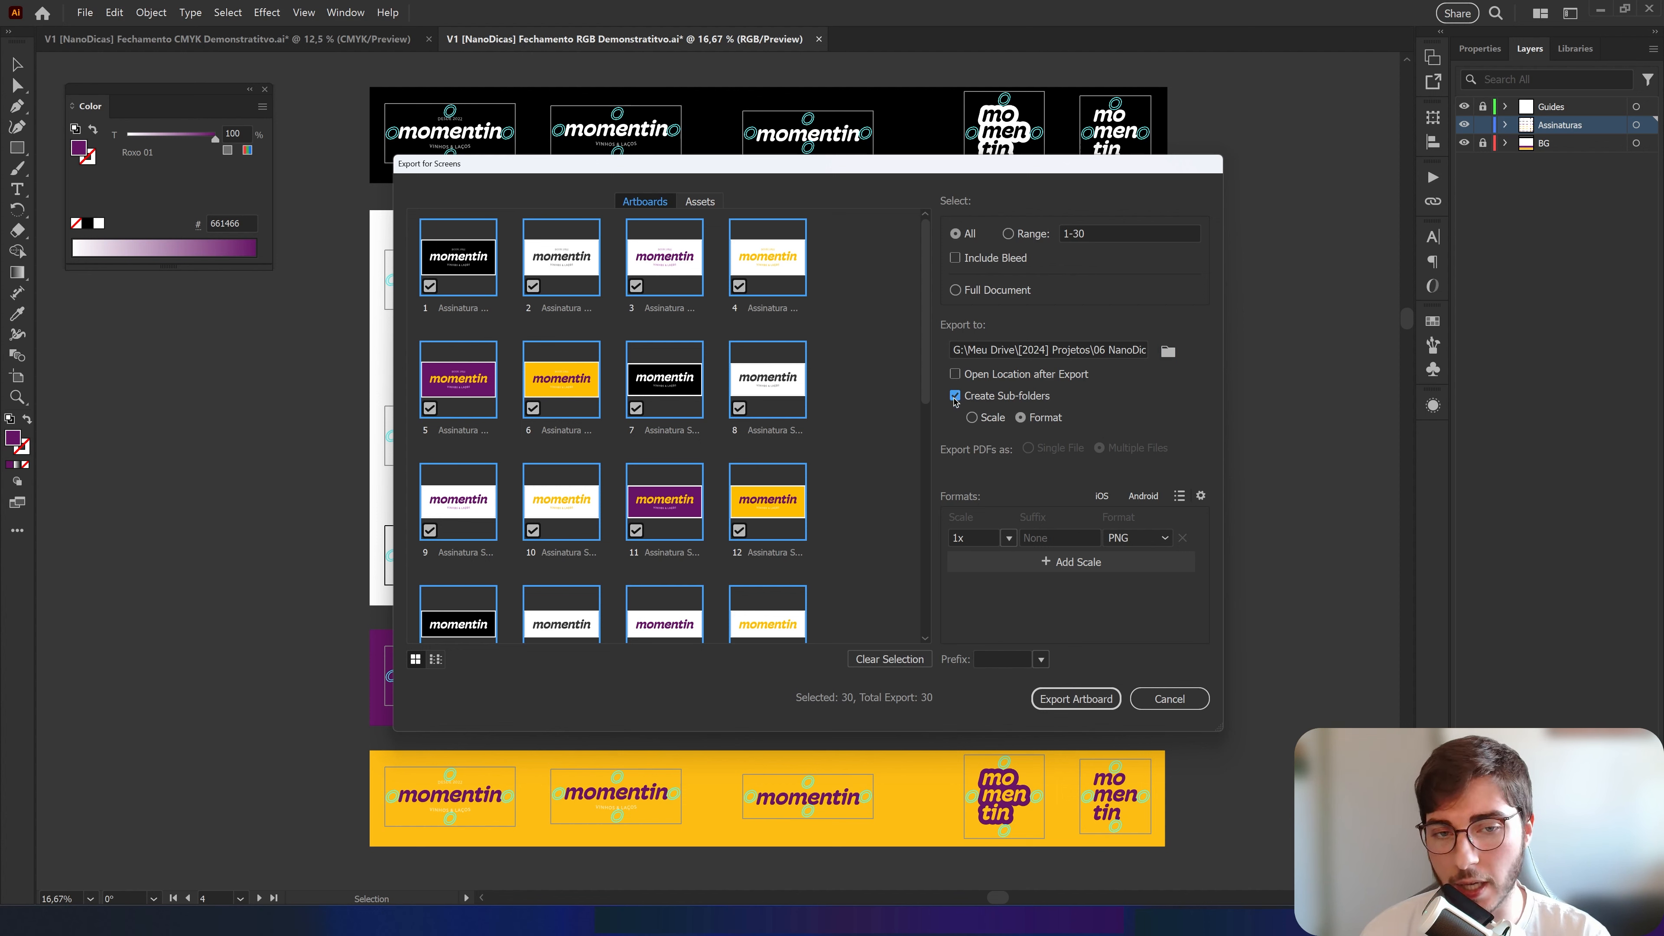
pyautogui.click(994, 420)
pyautogui.click(1031, 419)
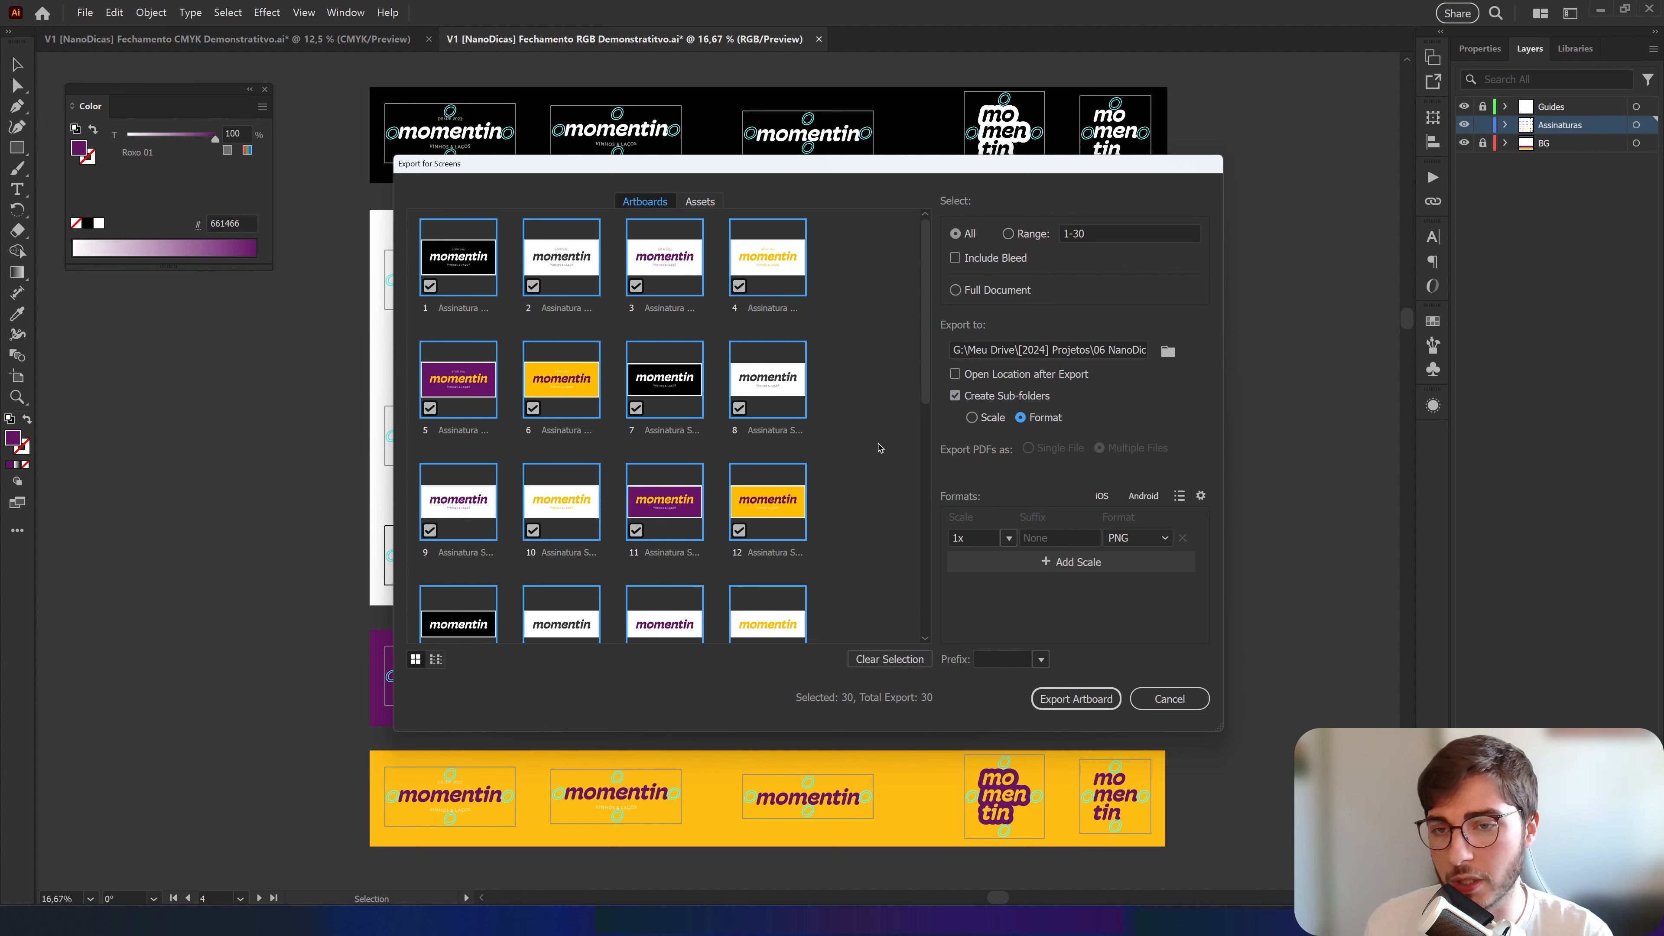
# Set the 1x export format to JPG 100 and add a second export entry in SVG format
pyautogui.click(1121, 537)
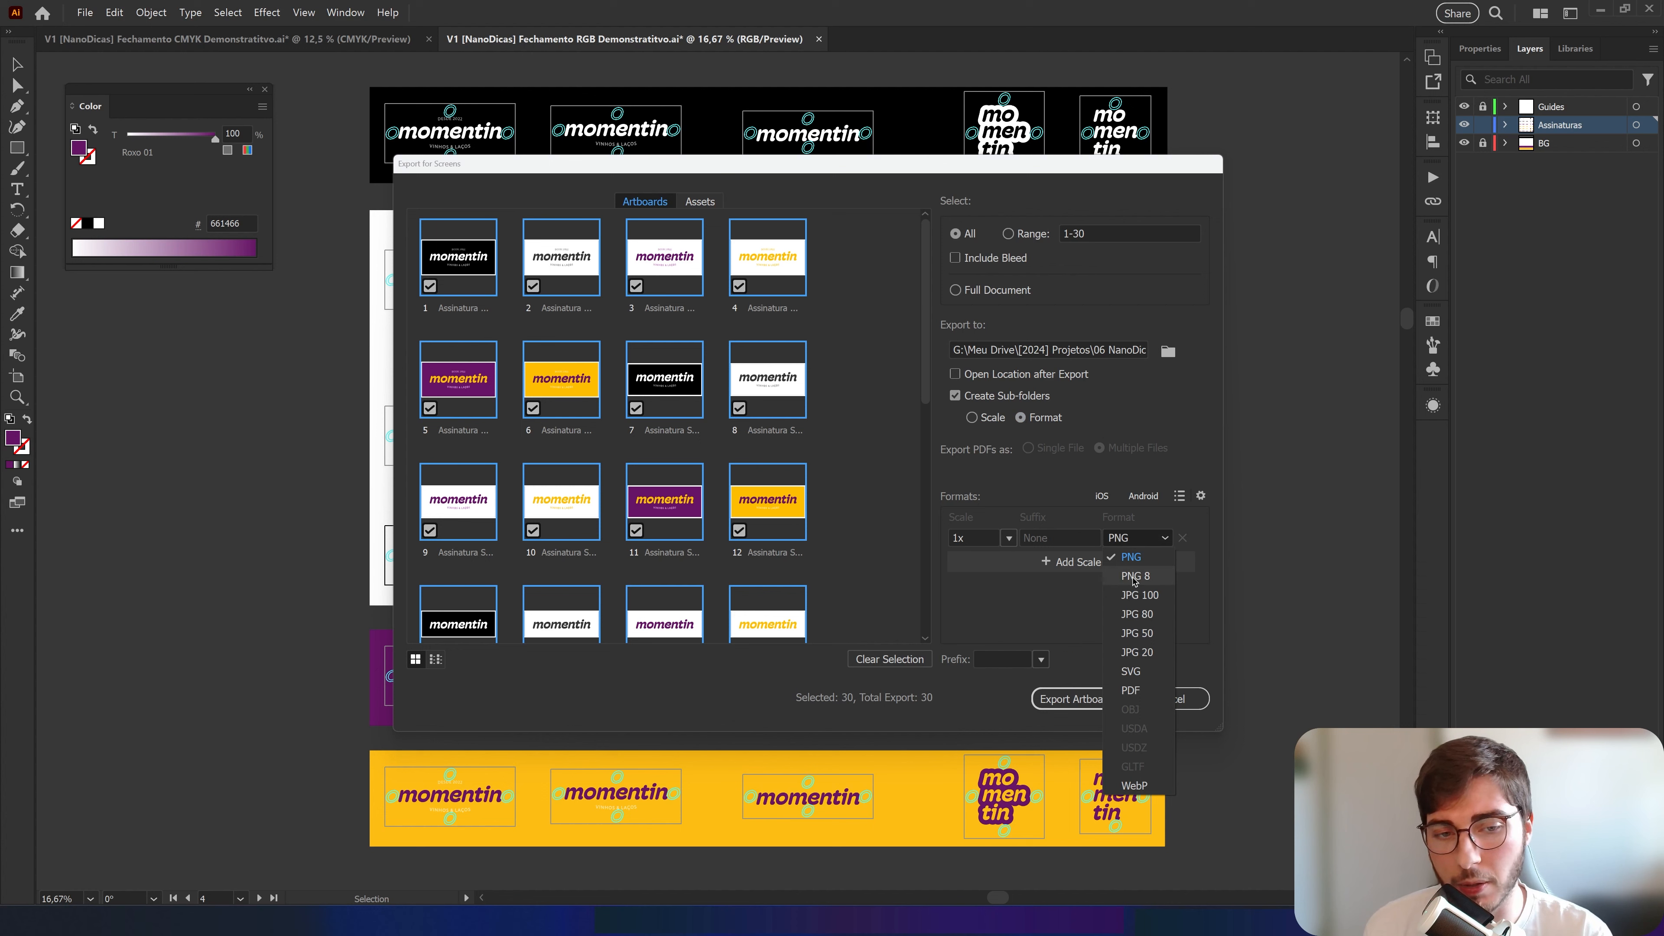
pyautogui.click(1138, 597)
pyautogui.click(1073, 565)
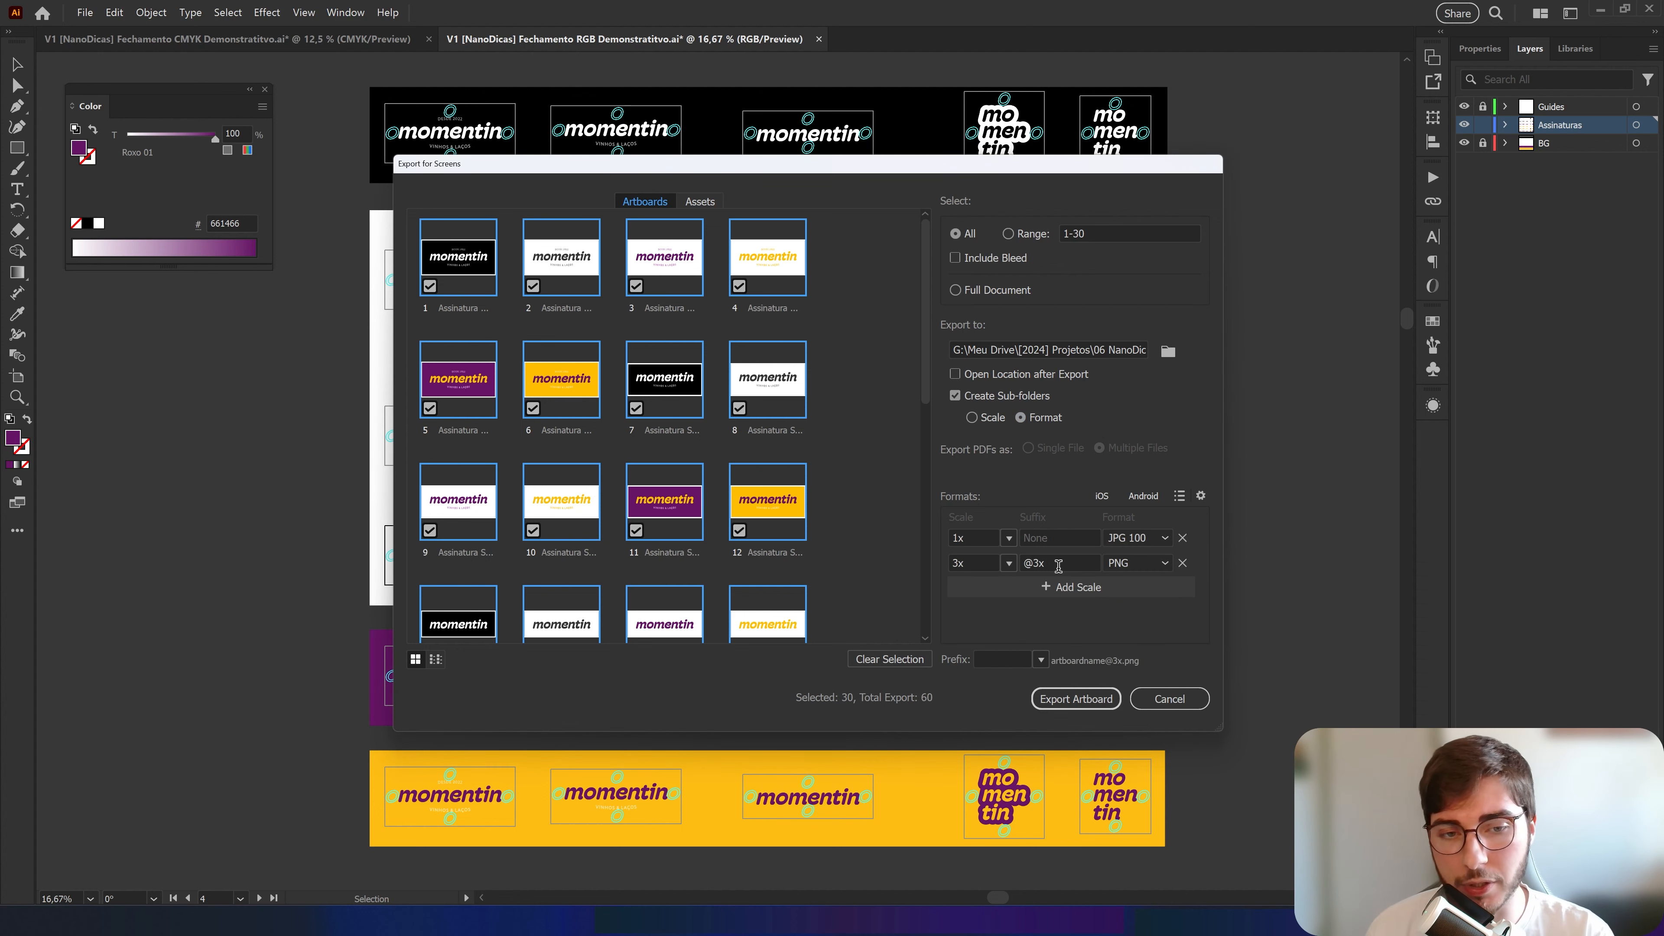
pyautogui.click(1154, 563)
pyautogui.click(1130, 696)
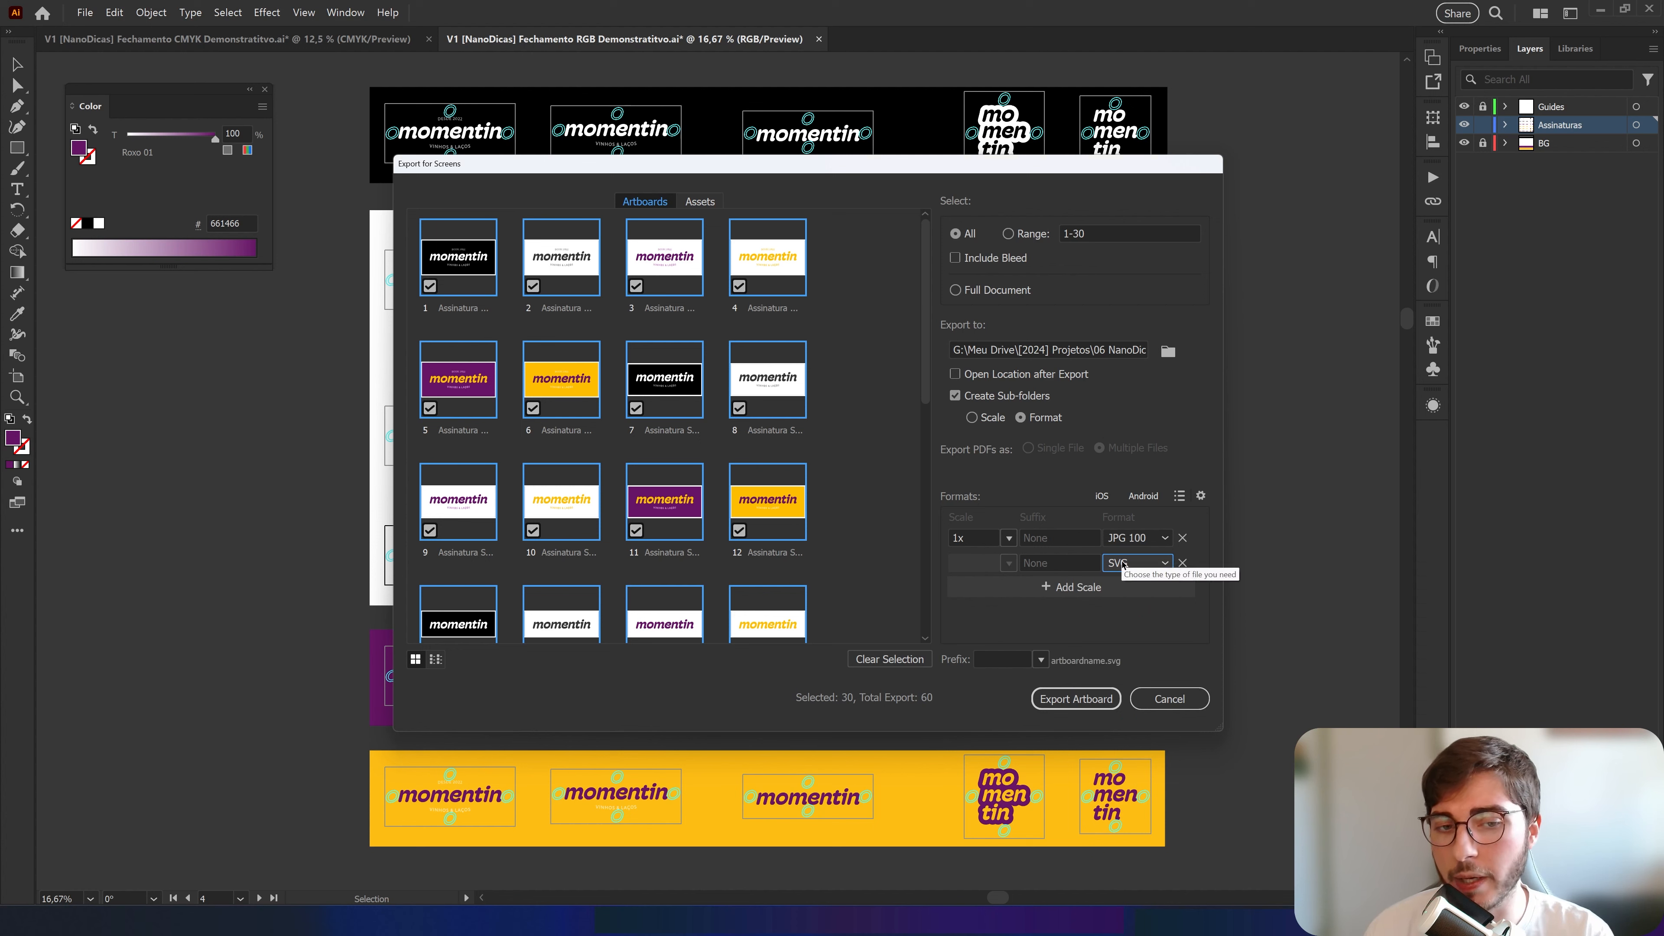
# Scale the JPG 100 export by width, setting it to 3840 px
pyautogui.click(1009, 539)
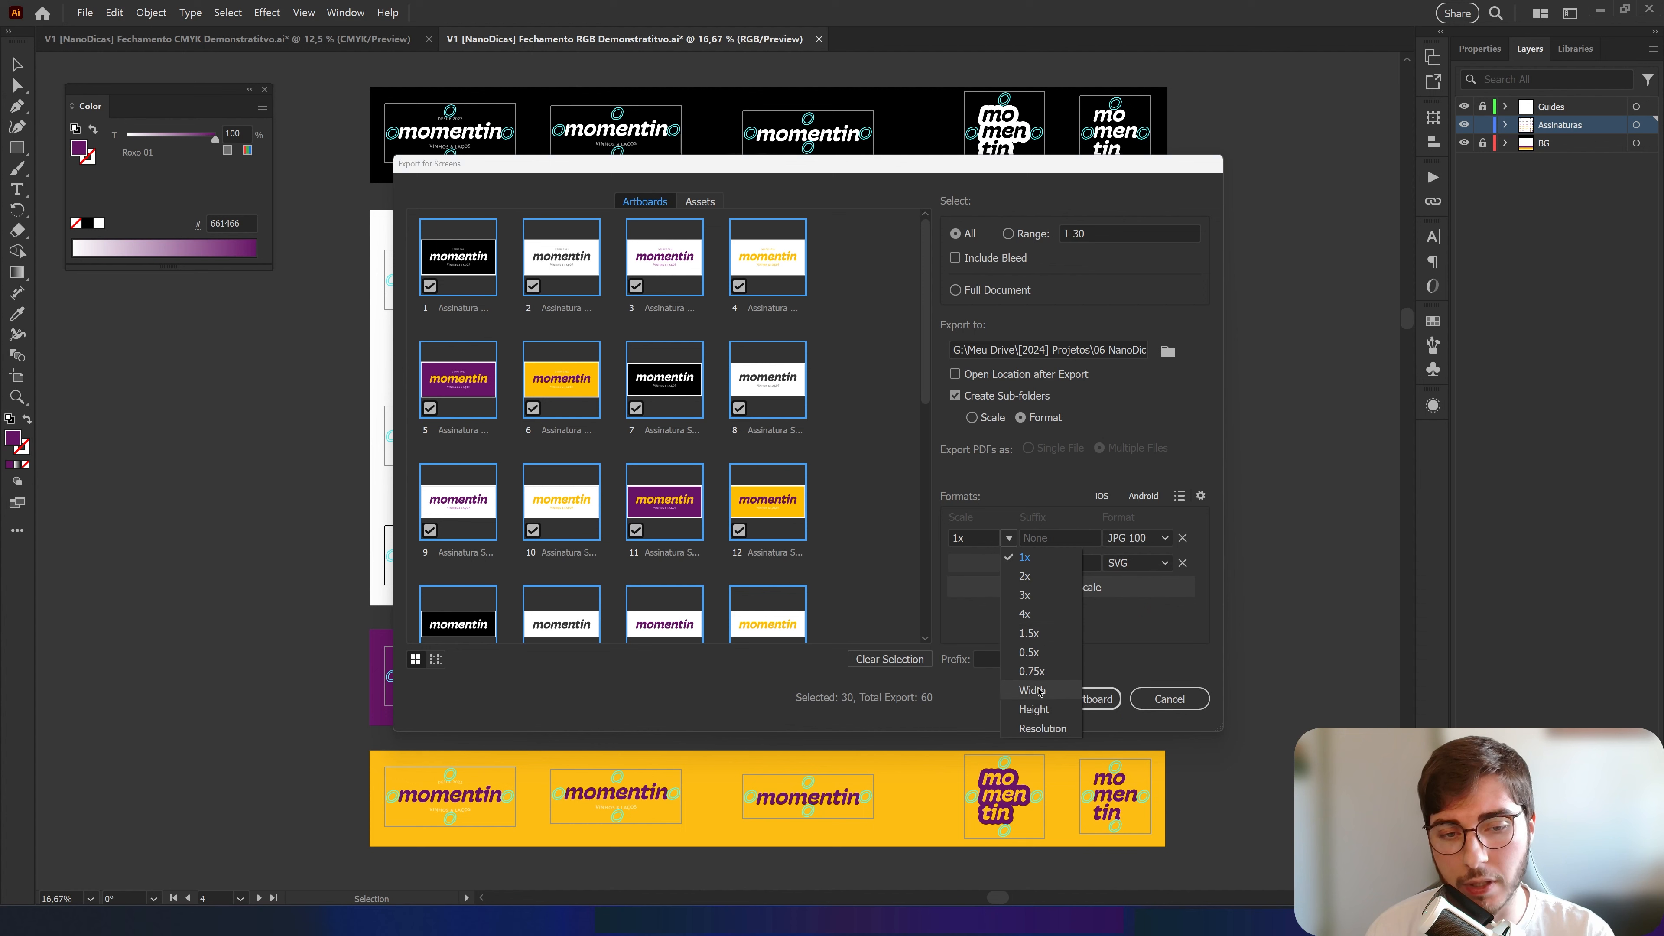
pyautogui.click(983, 686)
pyautogui.moveTo(988, 539); pyautogui.dragTo(952, 539)
pyautogui.write('3840')
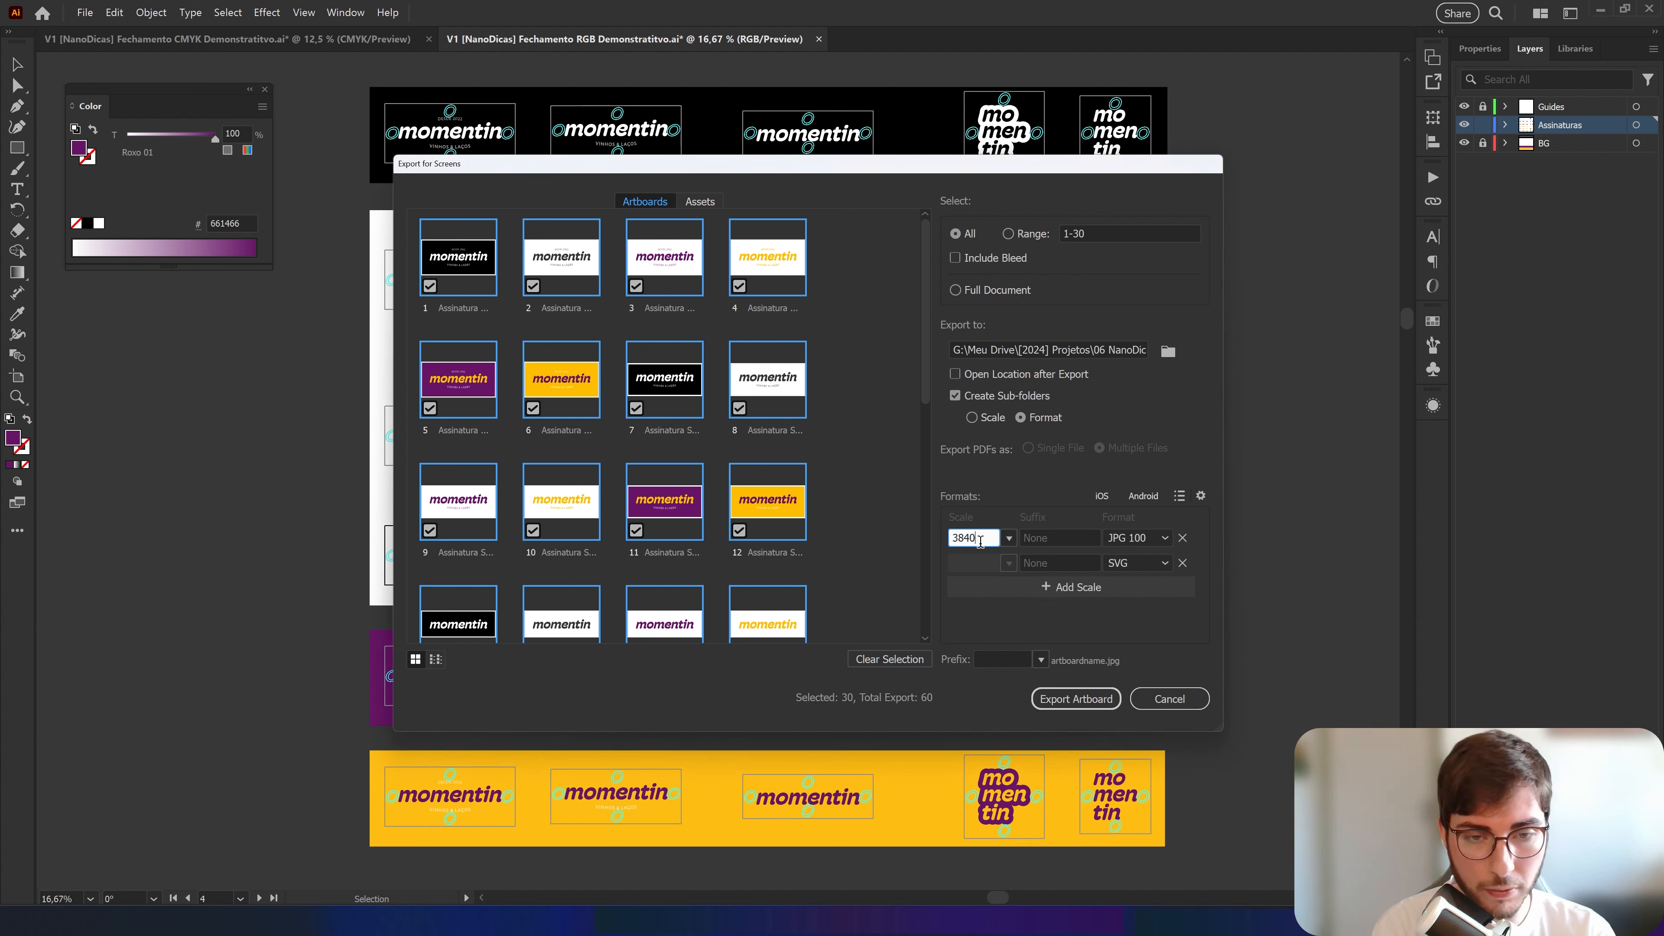
pyautogui.click(990, 611)
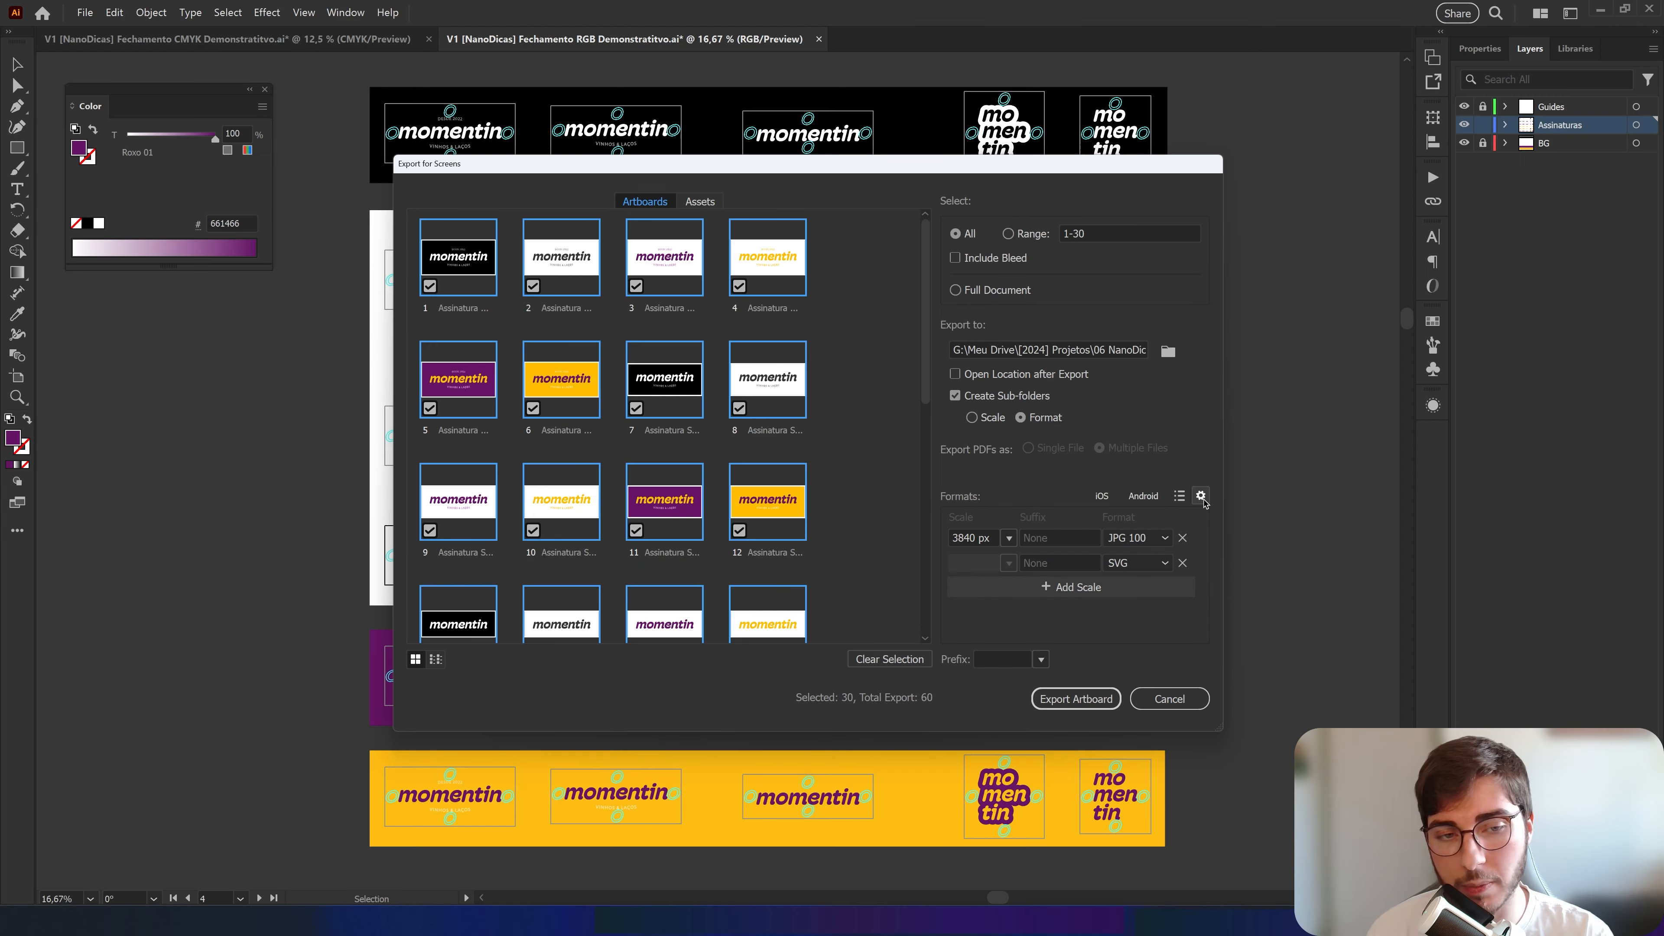
# Open the export format settings and review the JPG 100 options, including the color model choices
pyautogui.click(1393, 536)
pyautogui.click(599, 362)
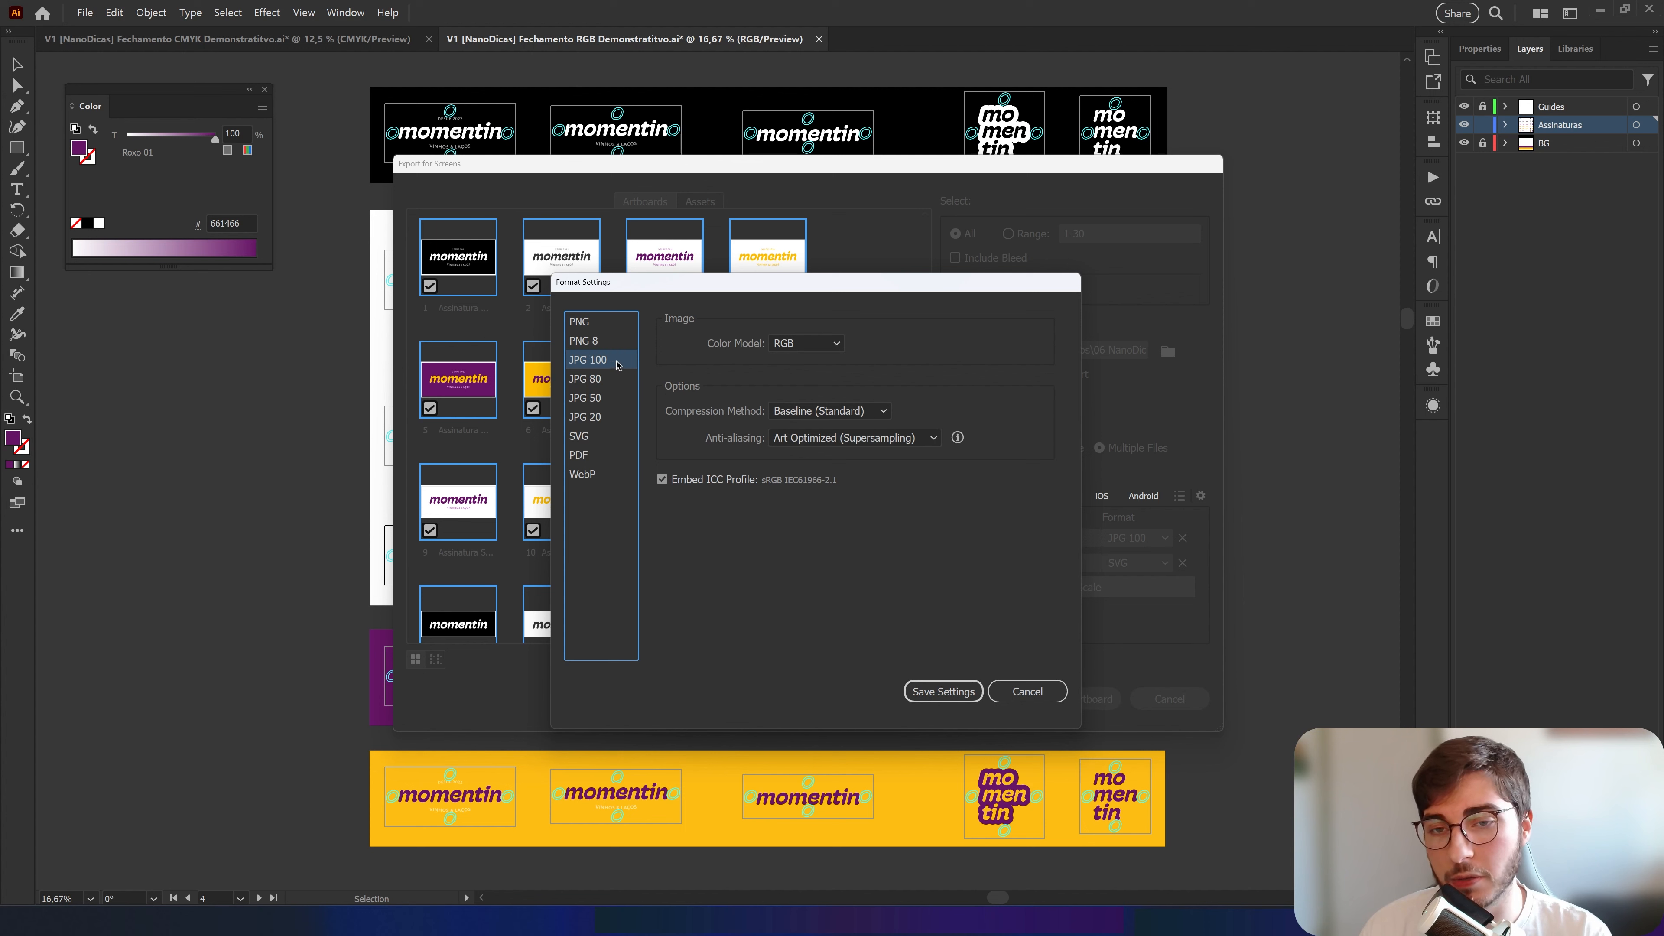
pyautogui.click(783, 344)
pyautogui.click(783, 346)
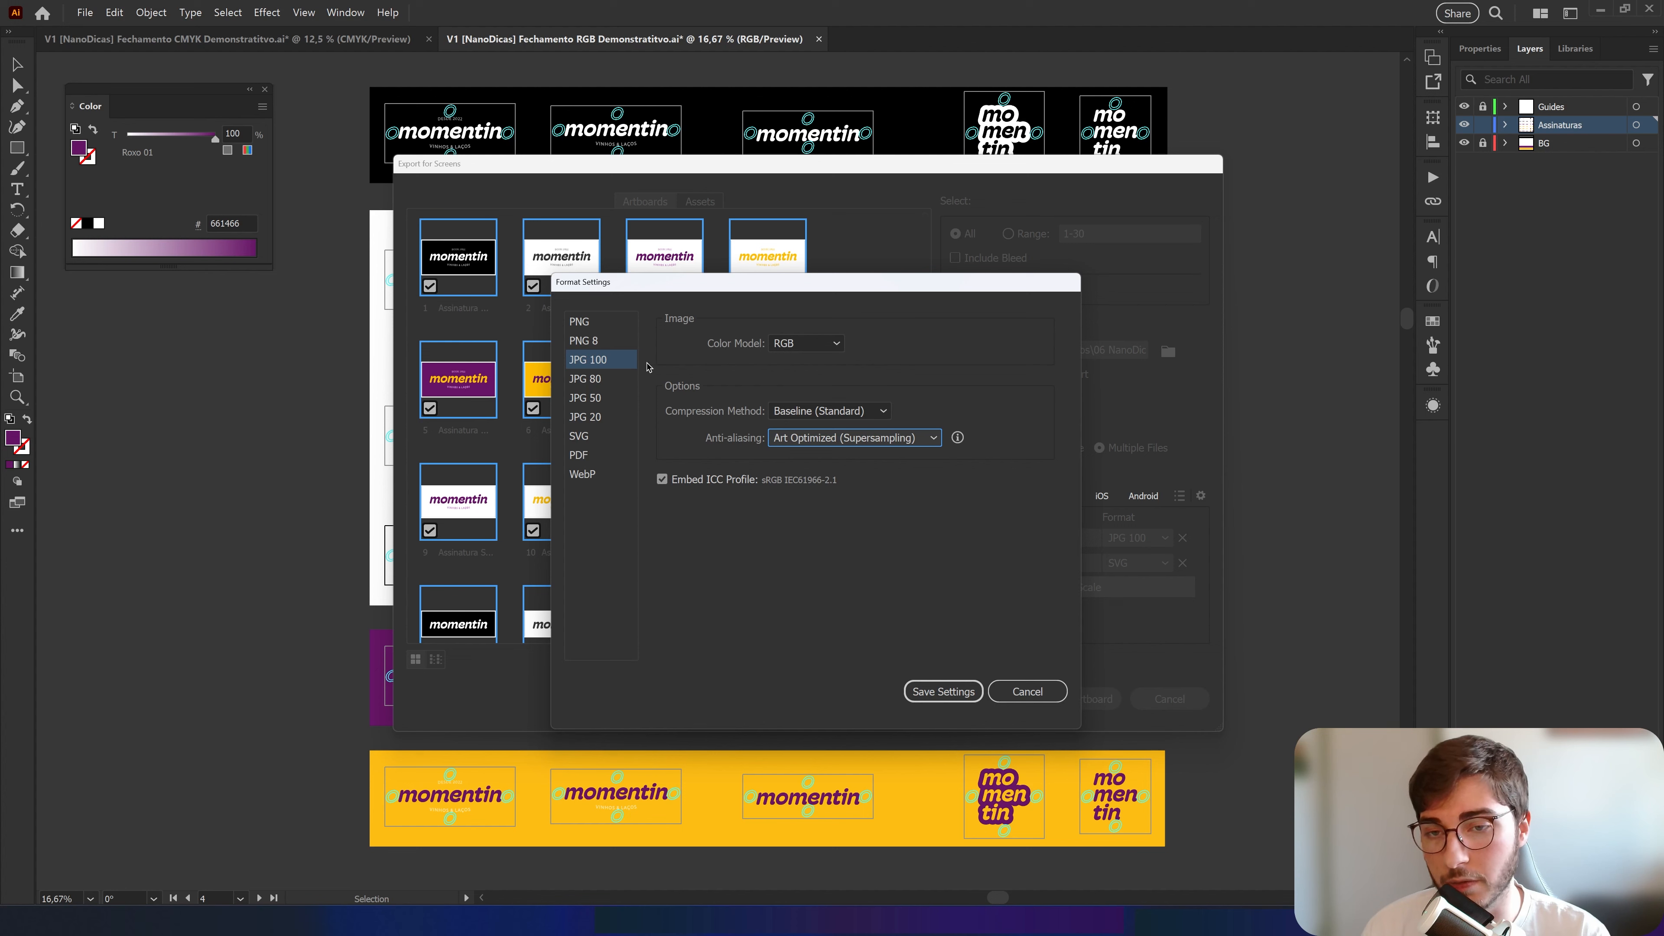
# Try a decimal precision of 2 in the SVG format settings, keeping the object IDs on Minimal
pyautogui.click(580, 436)
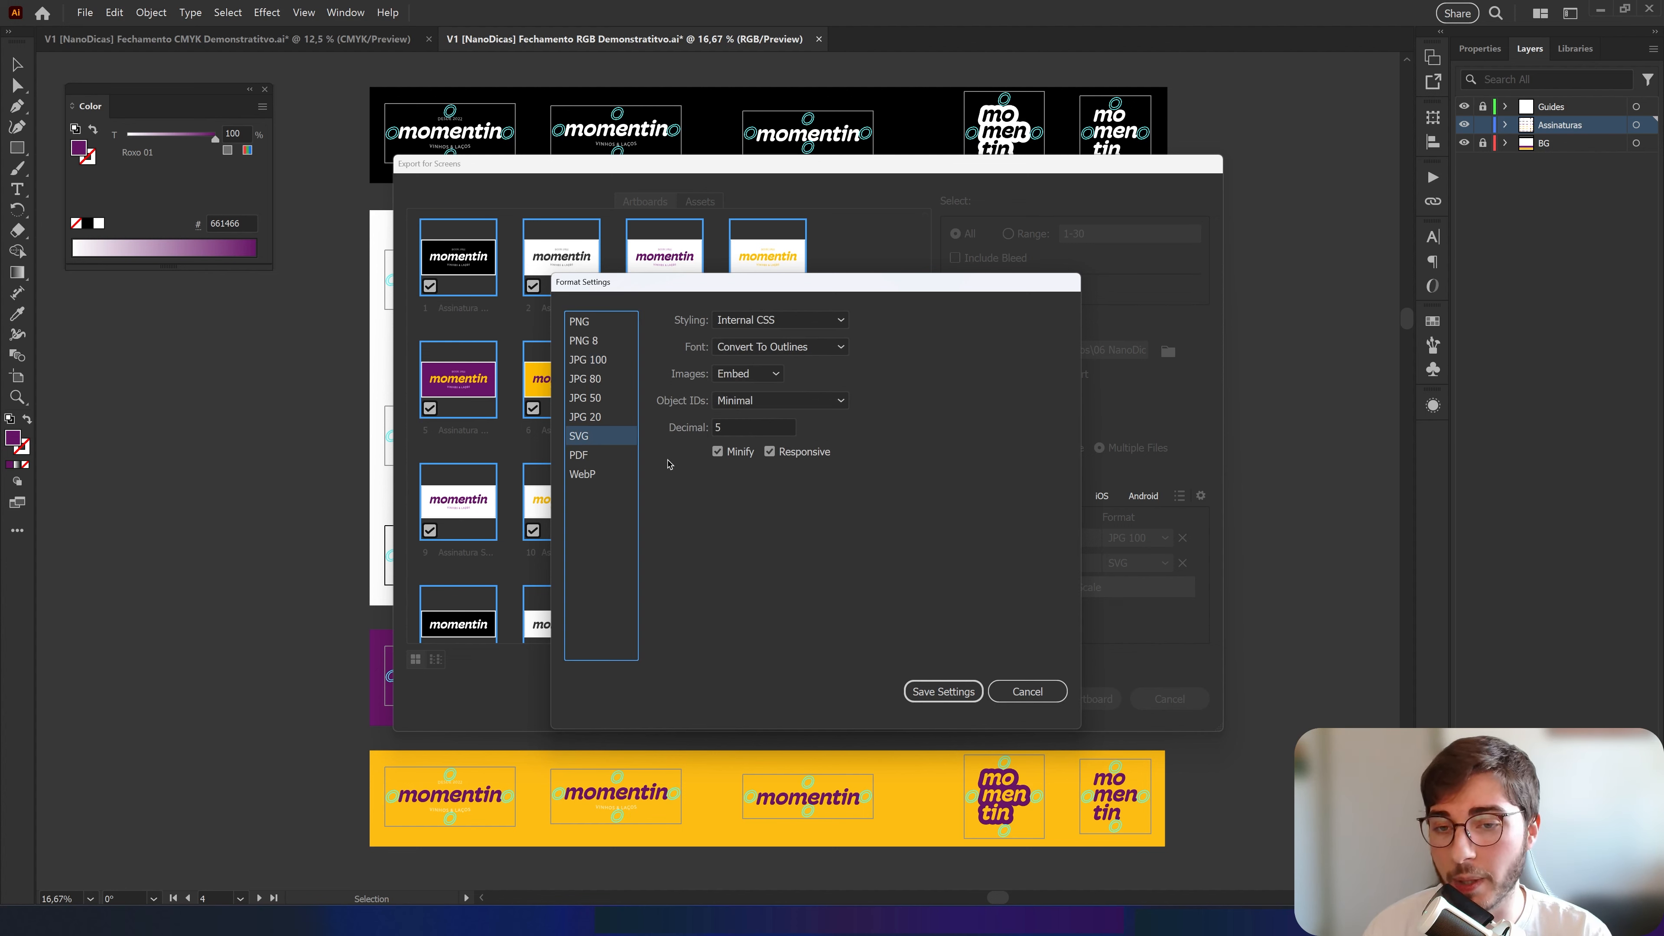
pyautogui.click(727, 427)
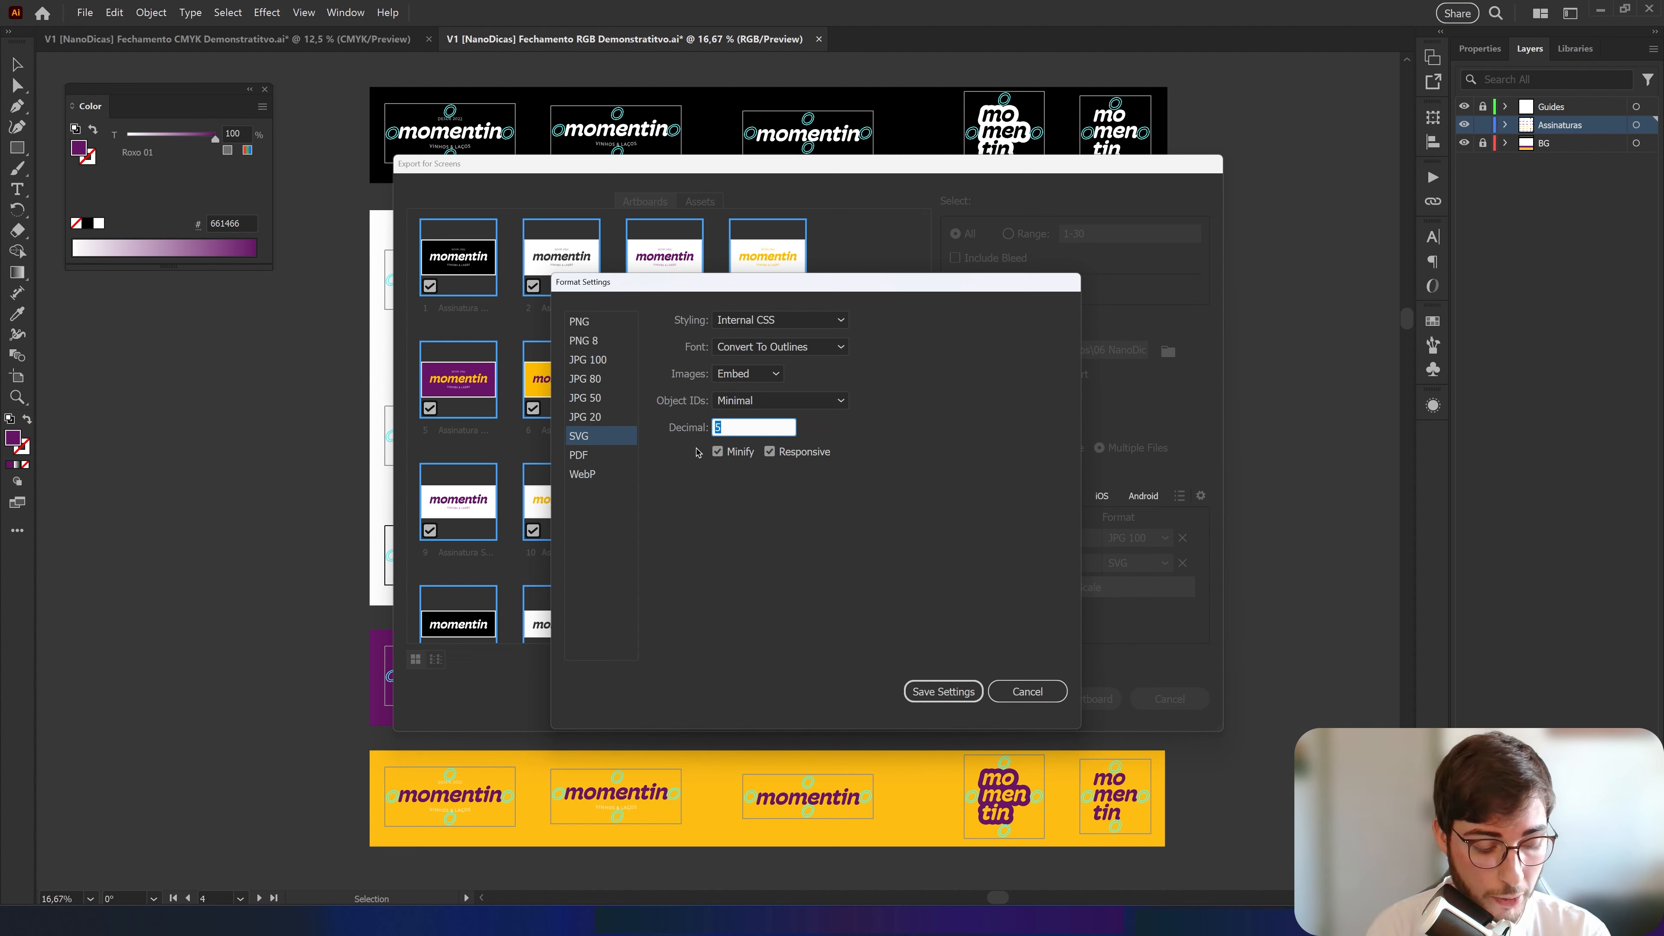
pyautogui.write('2')
pyautogui.click(738, 411)
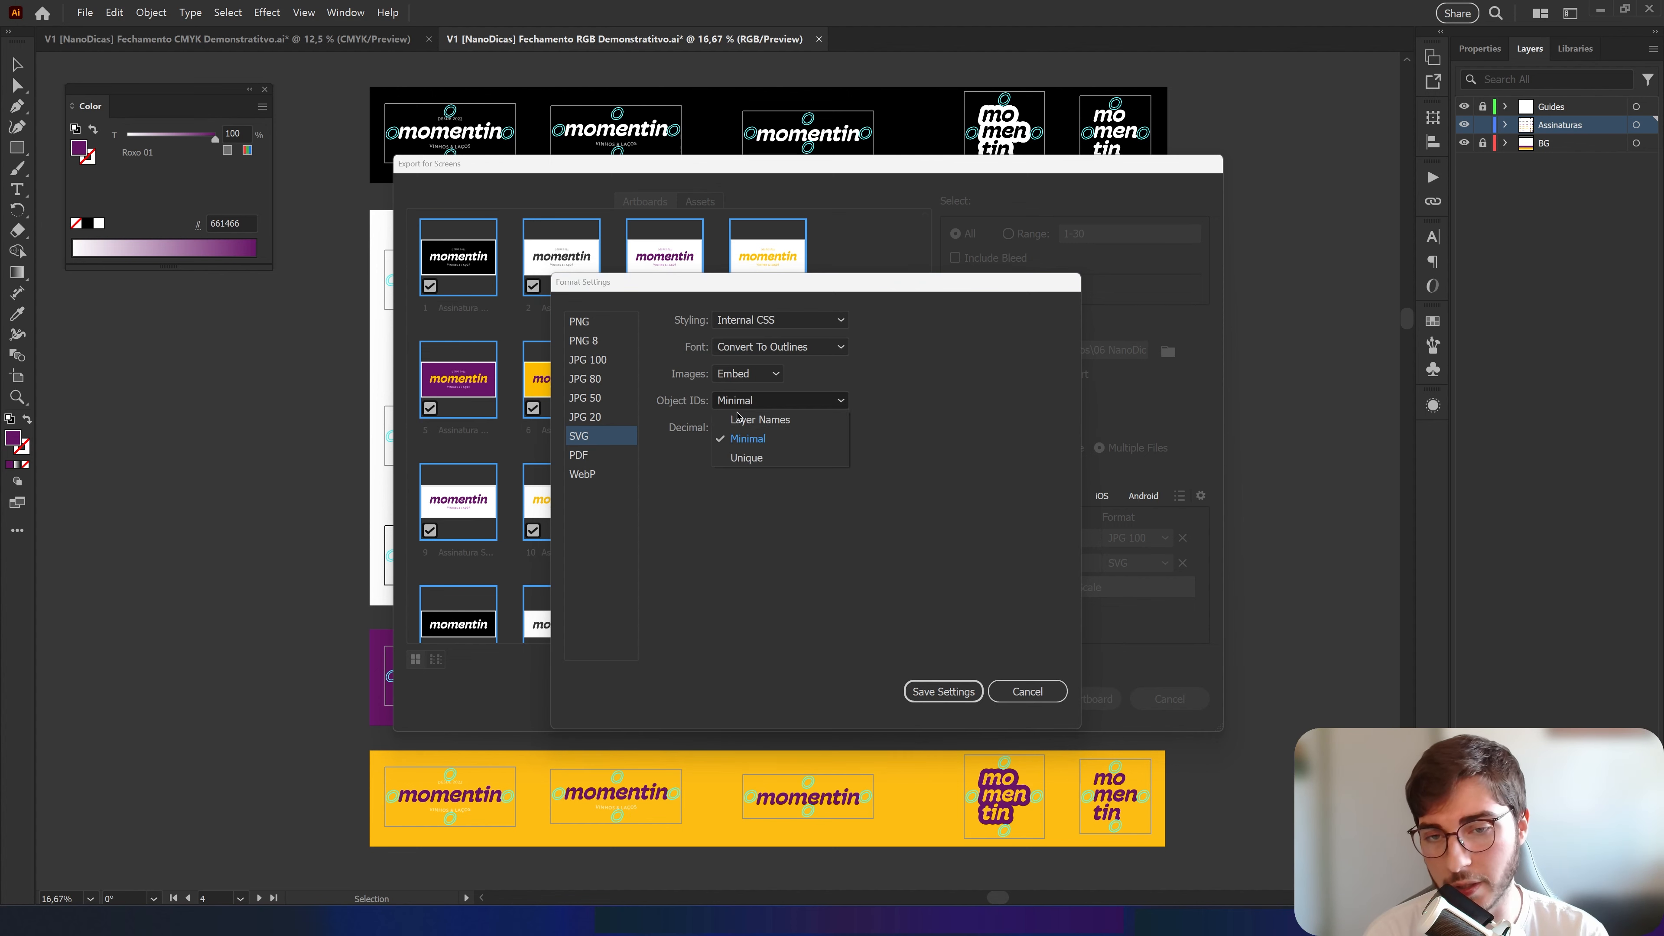
pyautogui.click(739, 429)
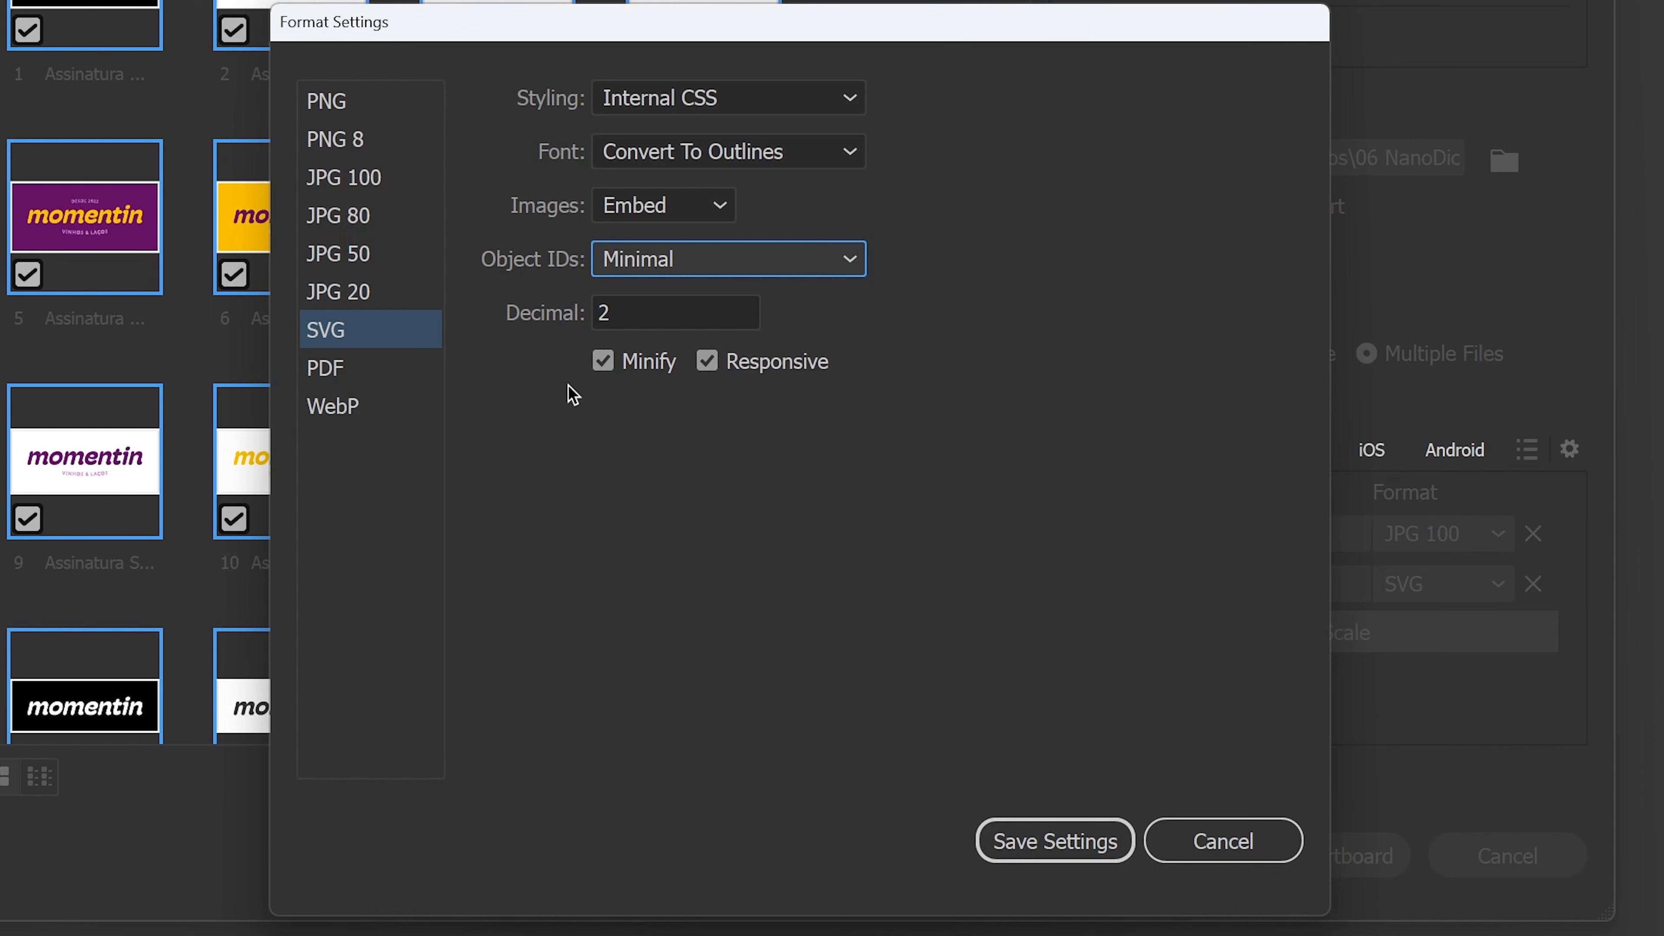
pyautogui.click(721, 364)
pyautogui.click(657, 314)
pyautogui.doubleClick(657, 314)
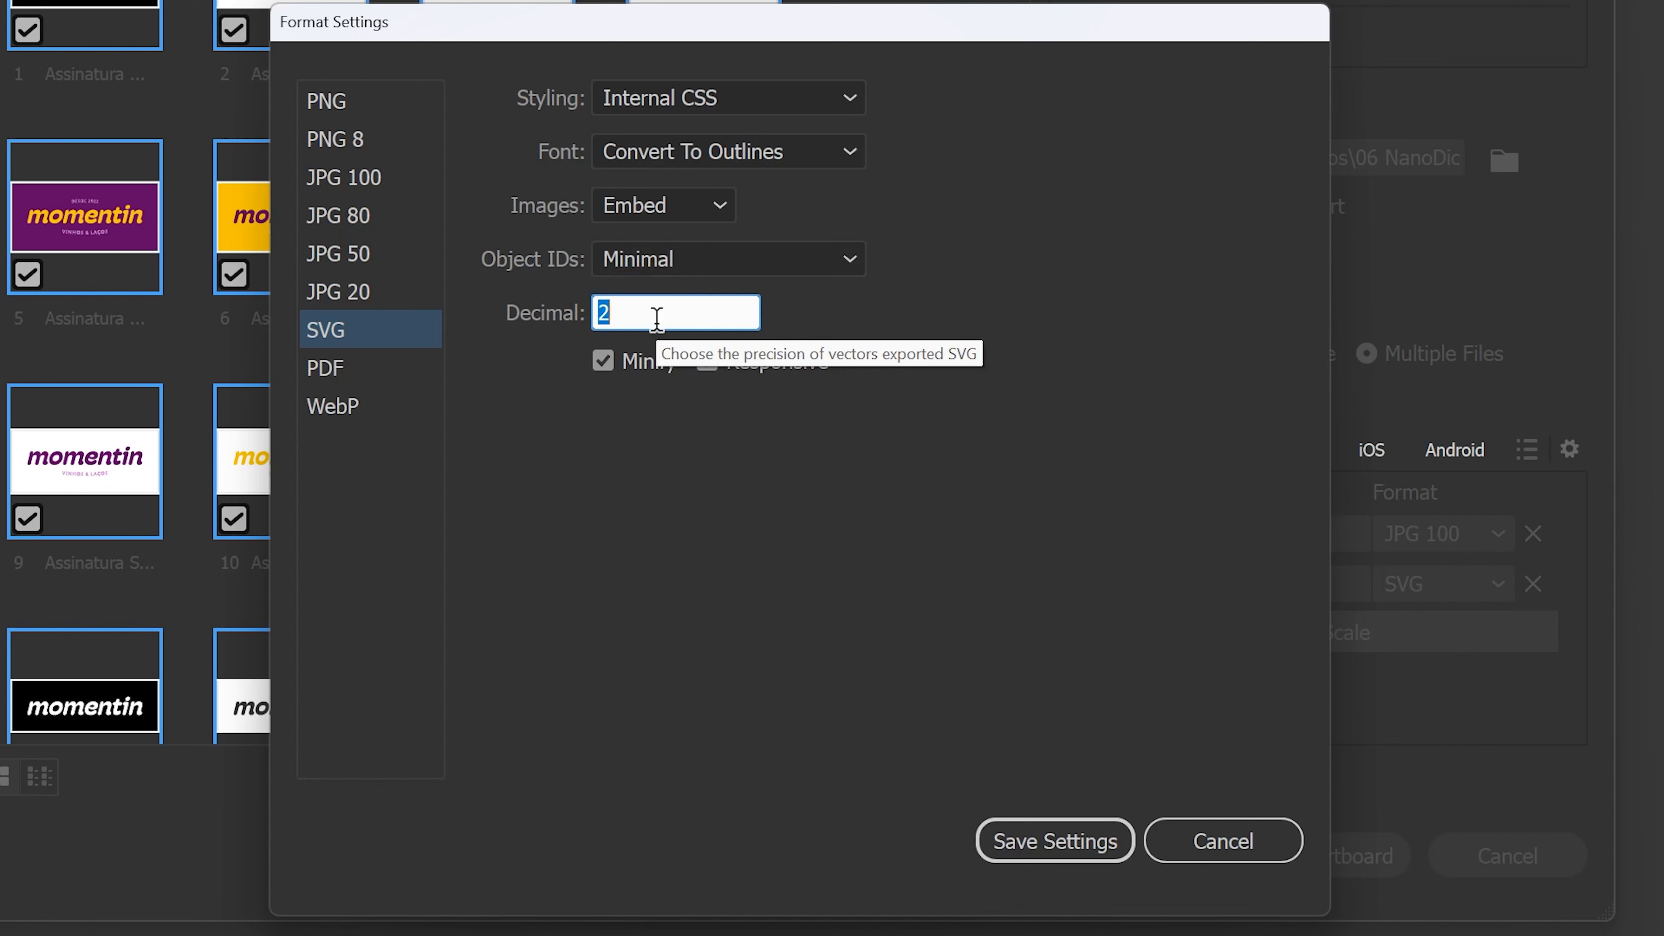
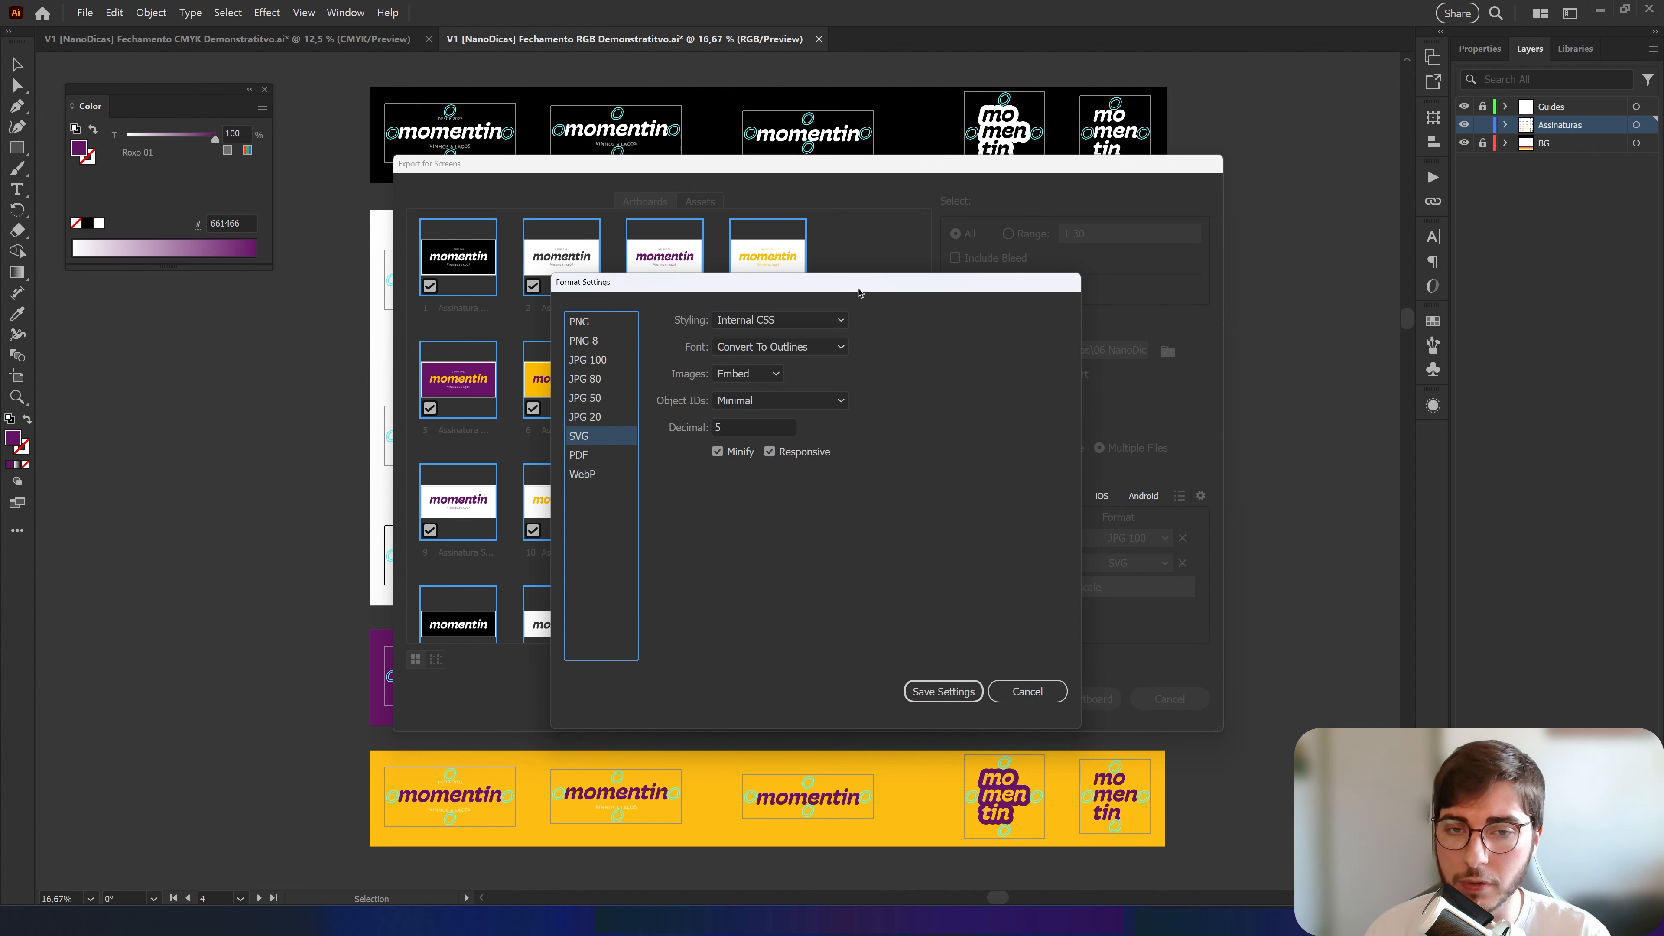
# Recheck the JPG 100 and SVG settings, save them and export all artboards in both formats
pyautogui.click(590, 361)
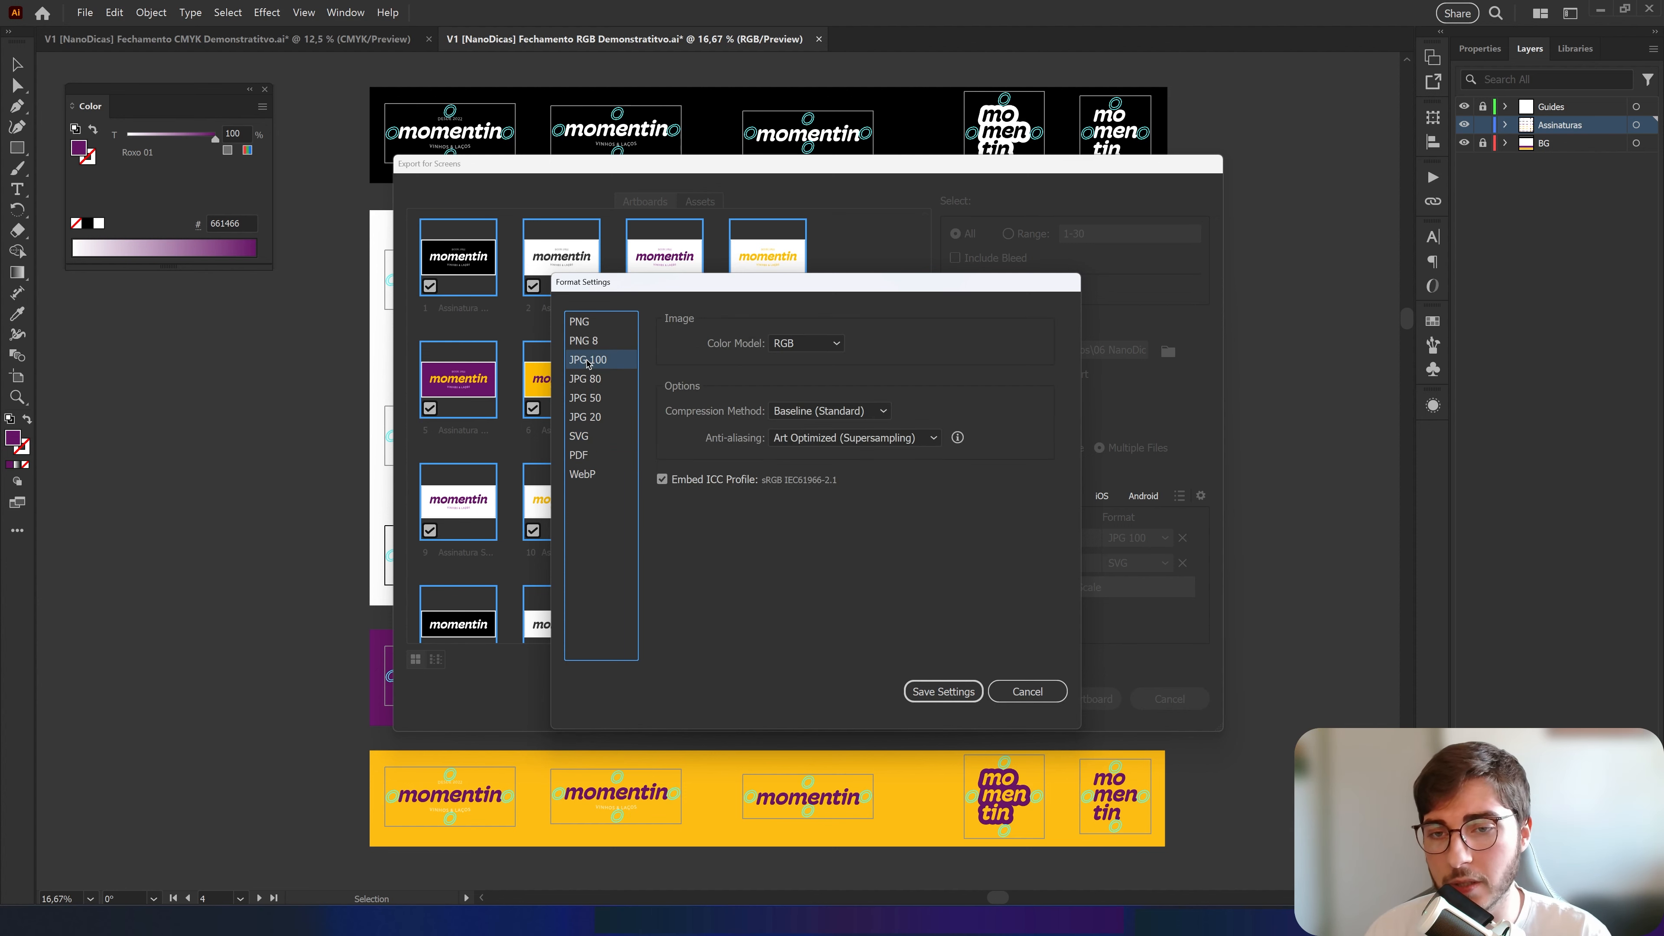
pyautogui.click(589, 439)
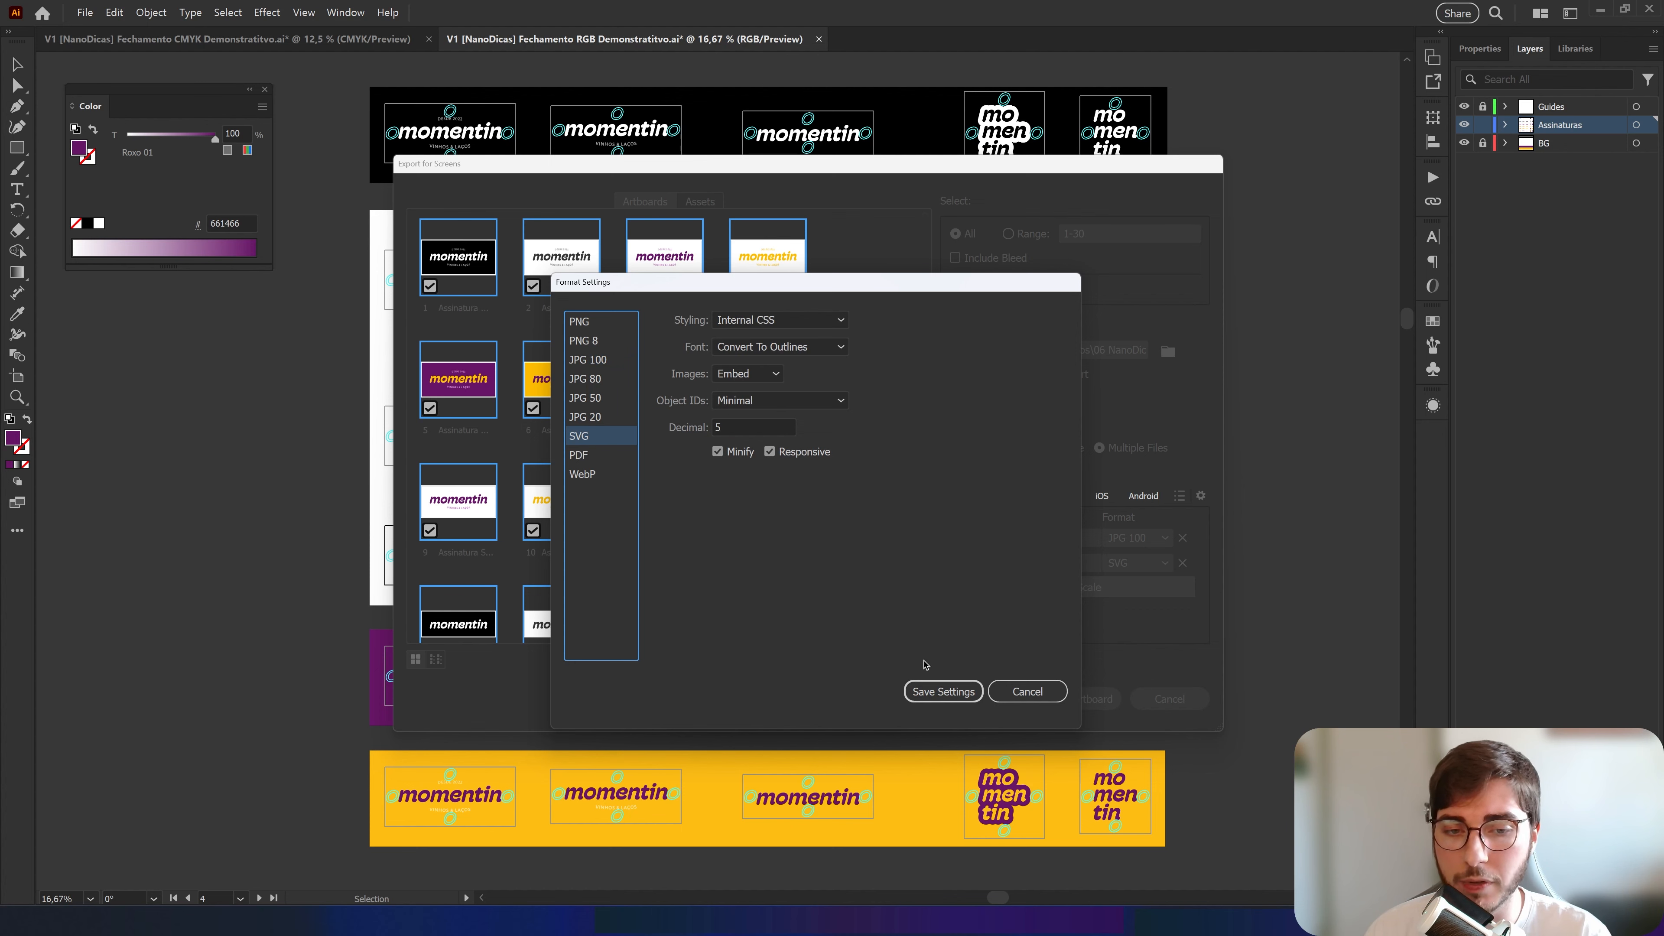
pyautogui.click(939, 692)
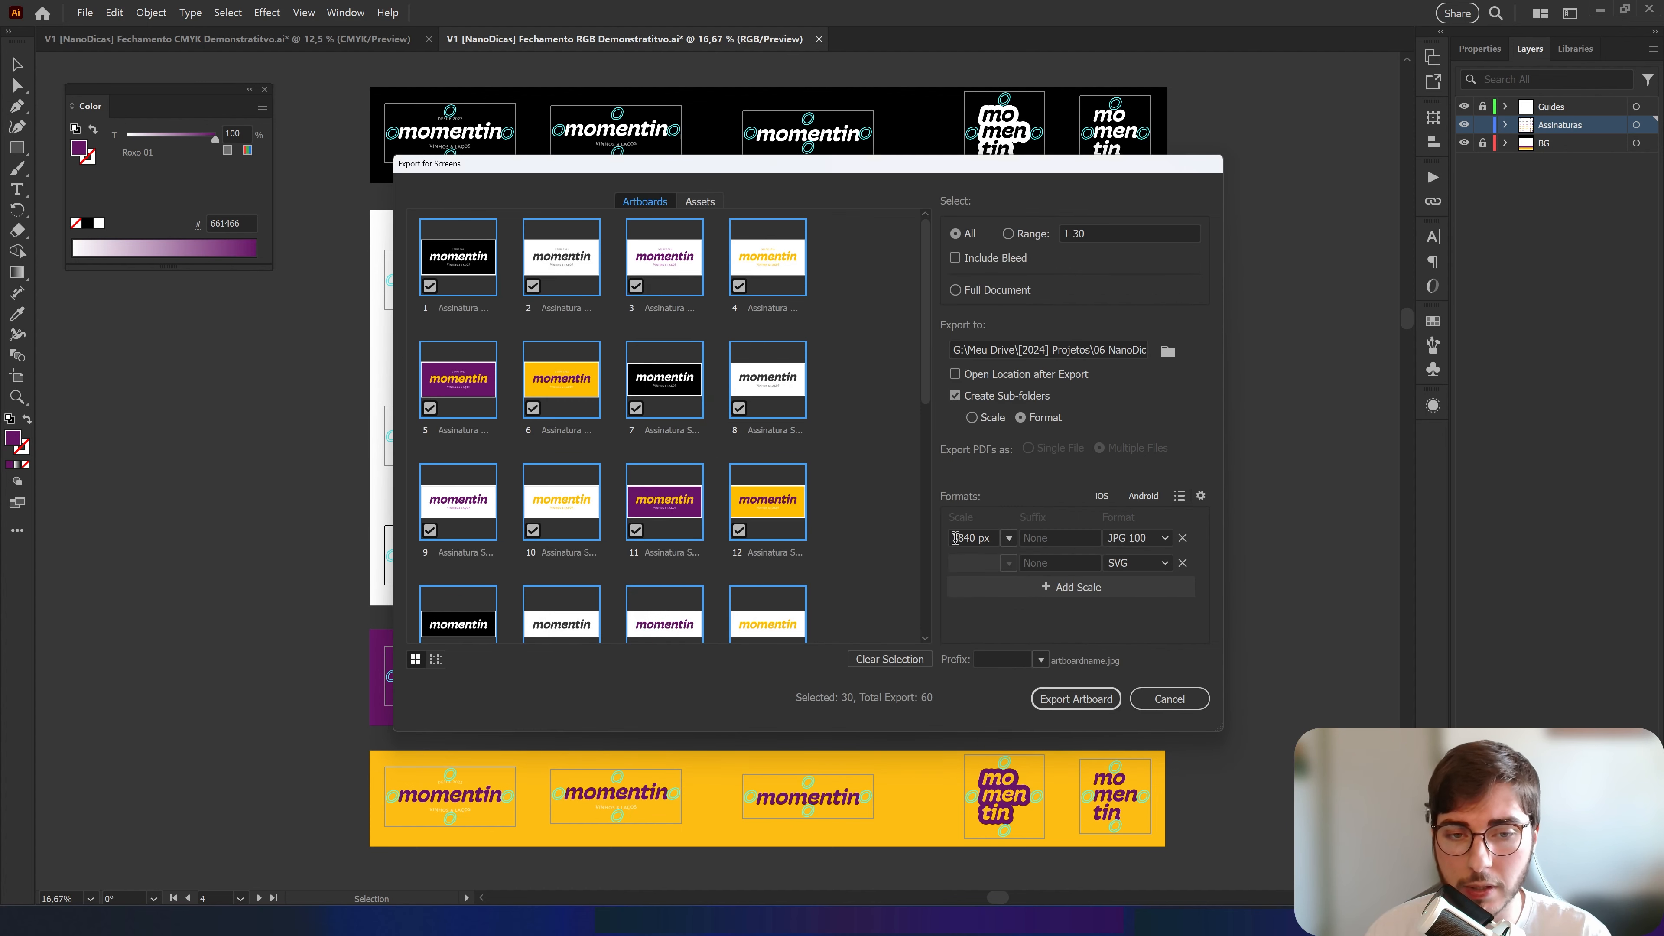
pyautogui.click(1078, 699)
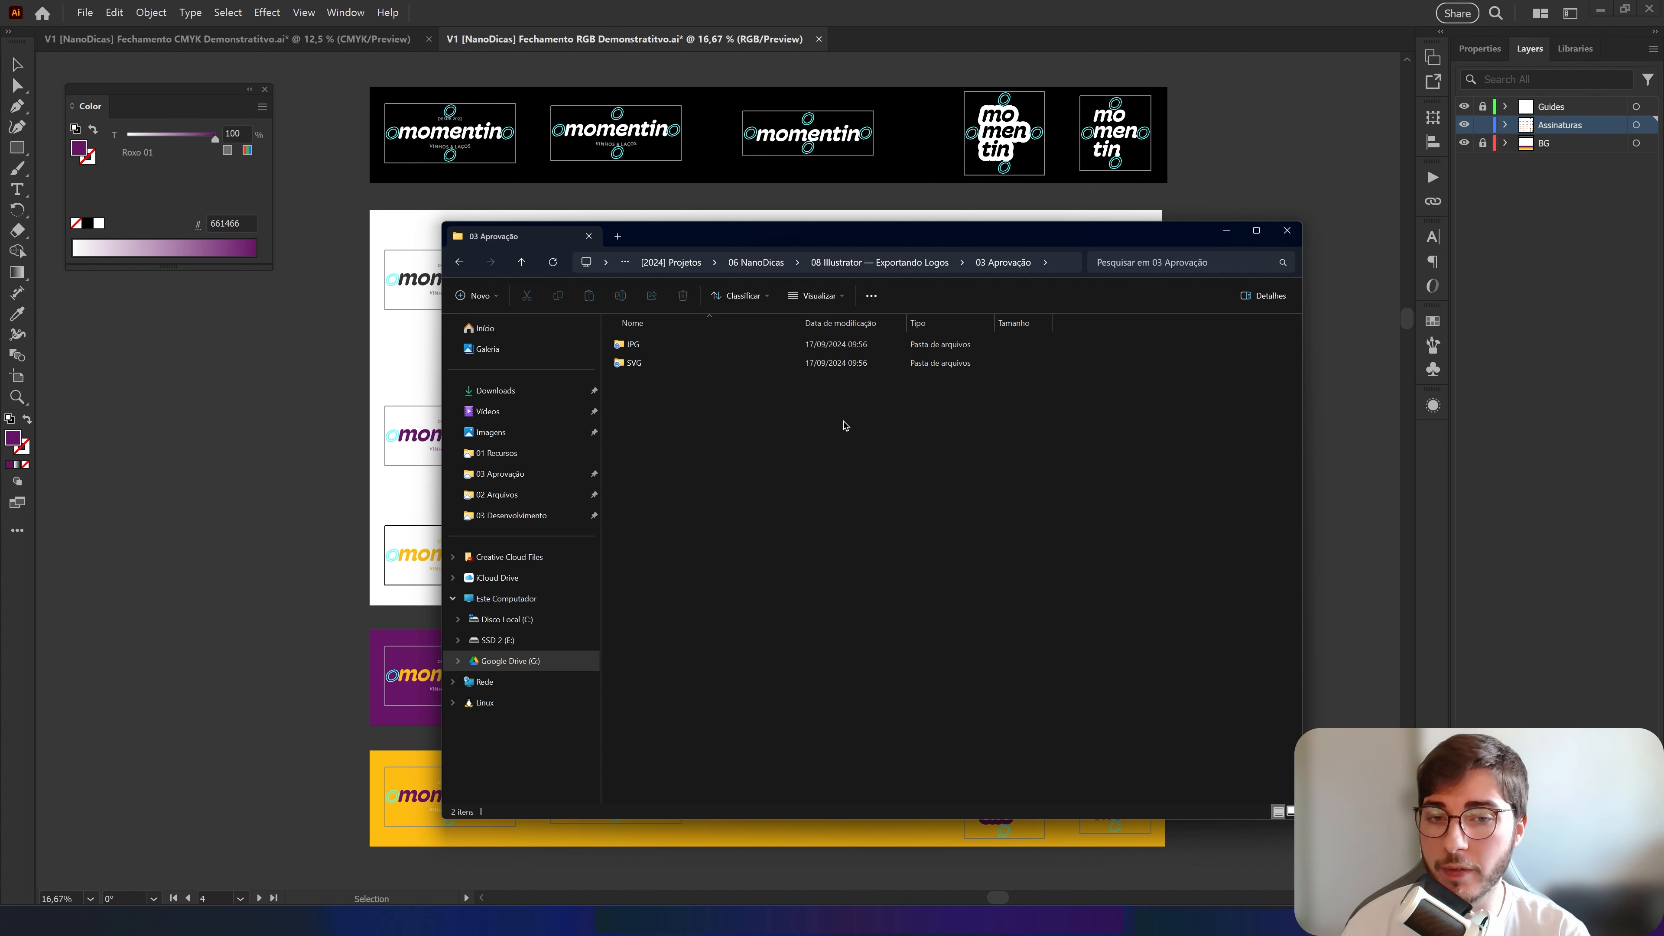
# Check the exported files in the JPG and SVG folders of 03 Aprovação, previewing Logo Sticker Fat 04.jpg
pyautogui.doubleClick(852, 344)
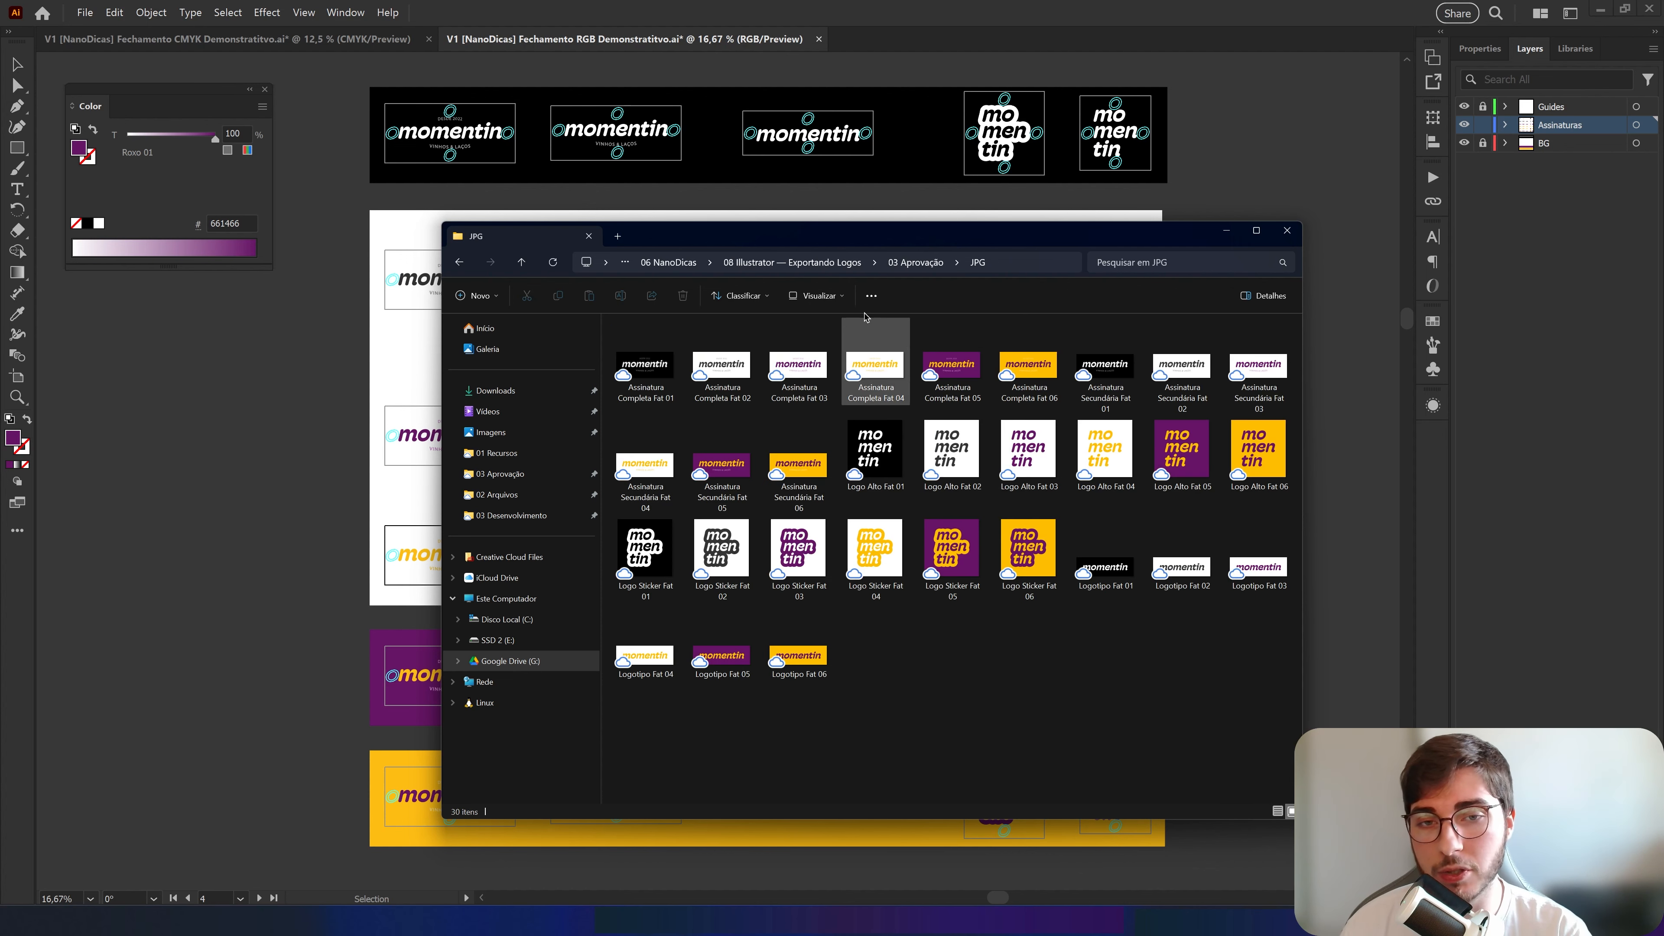
pyautogui.click(916, 262)
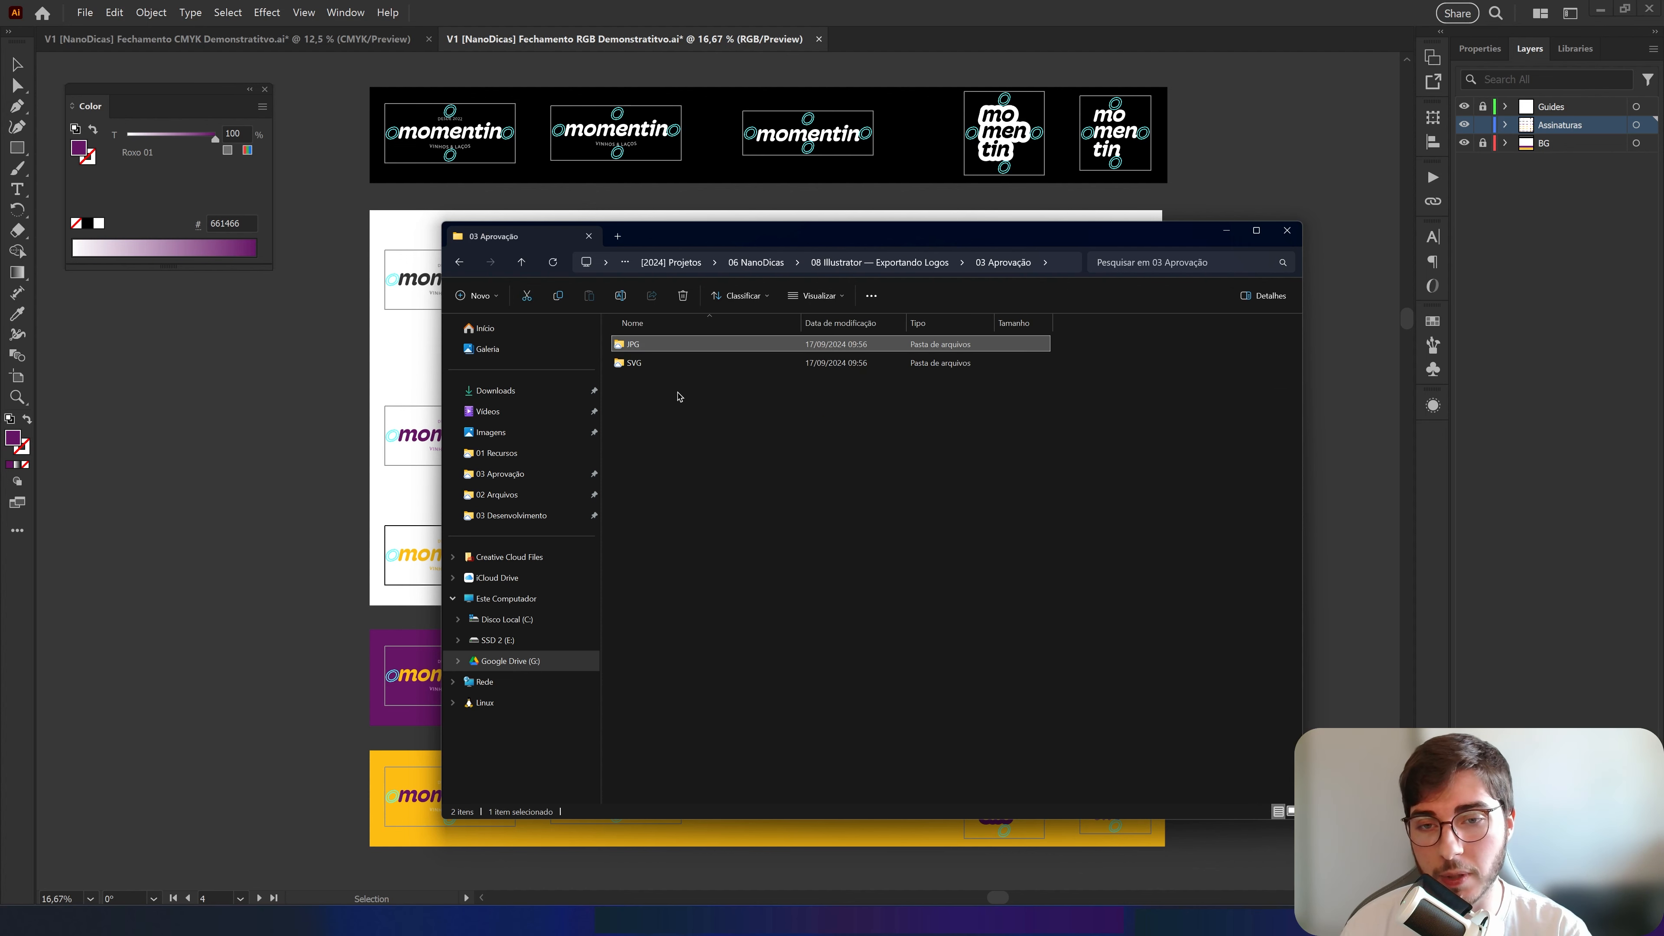
pyautogui.click(1290, 812)
pyautogui.doubleClick(664, 374)
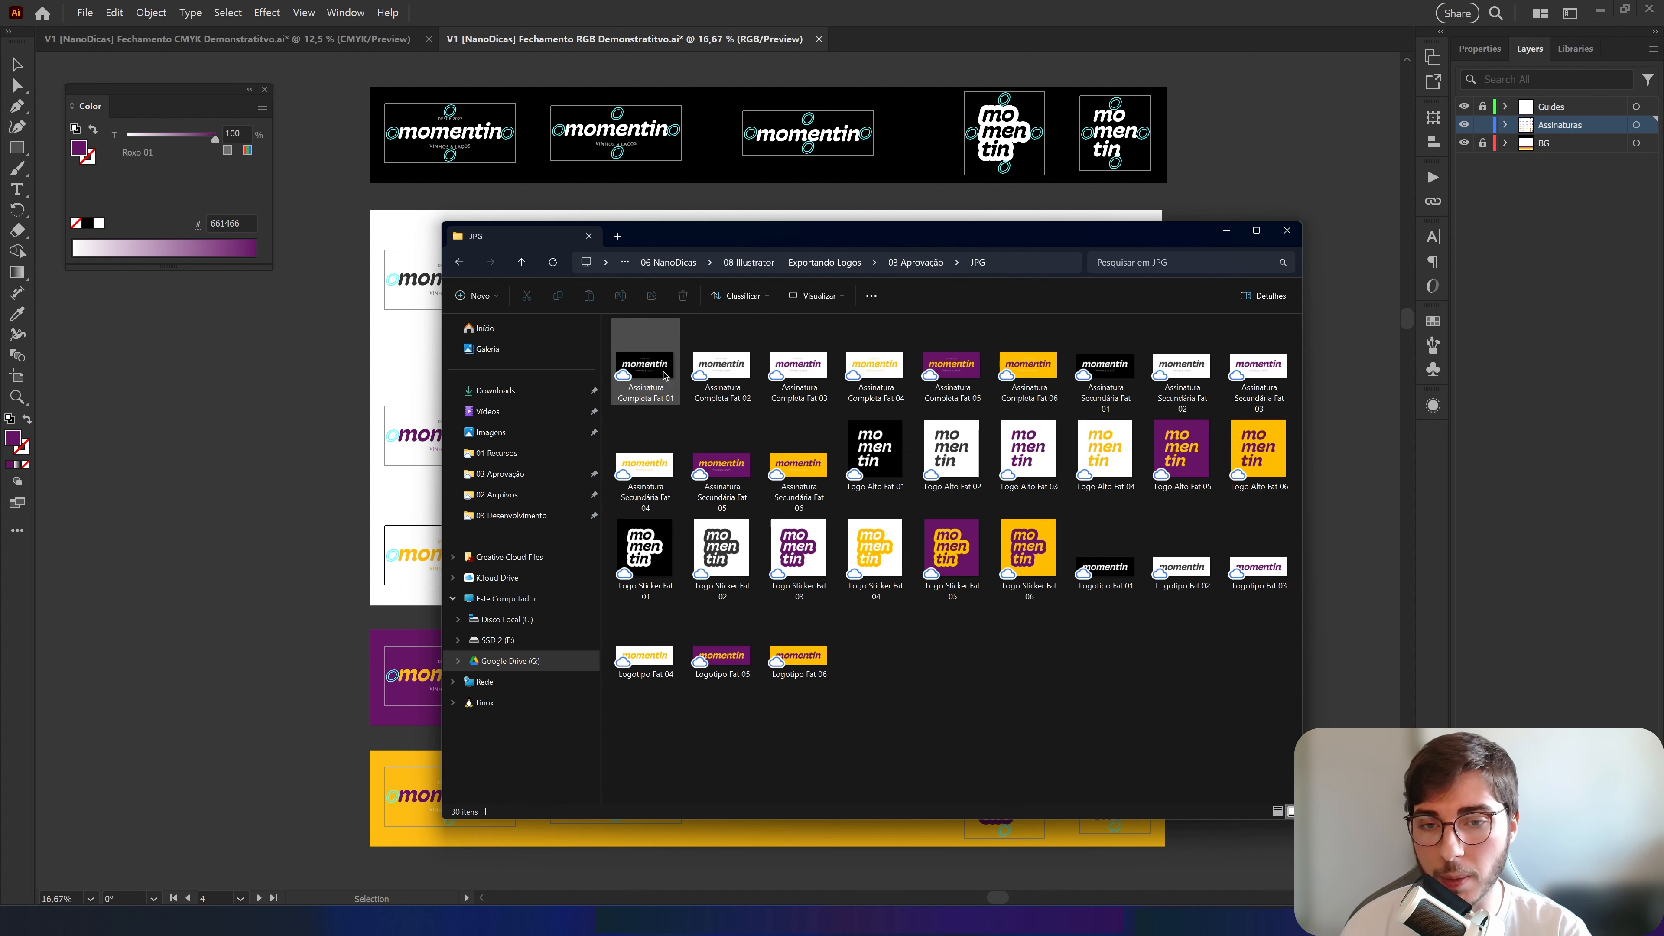
pyautogui.doubleClick(889, 564)
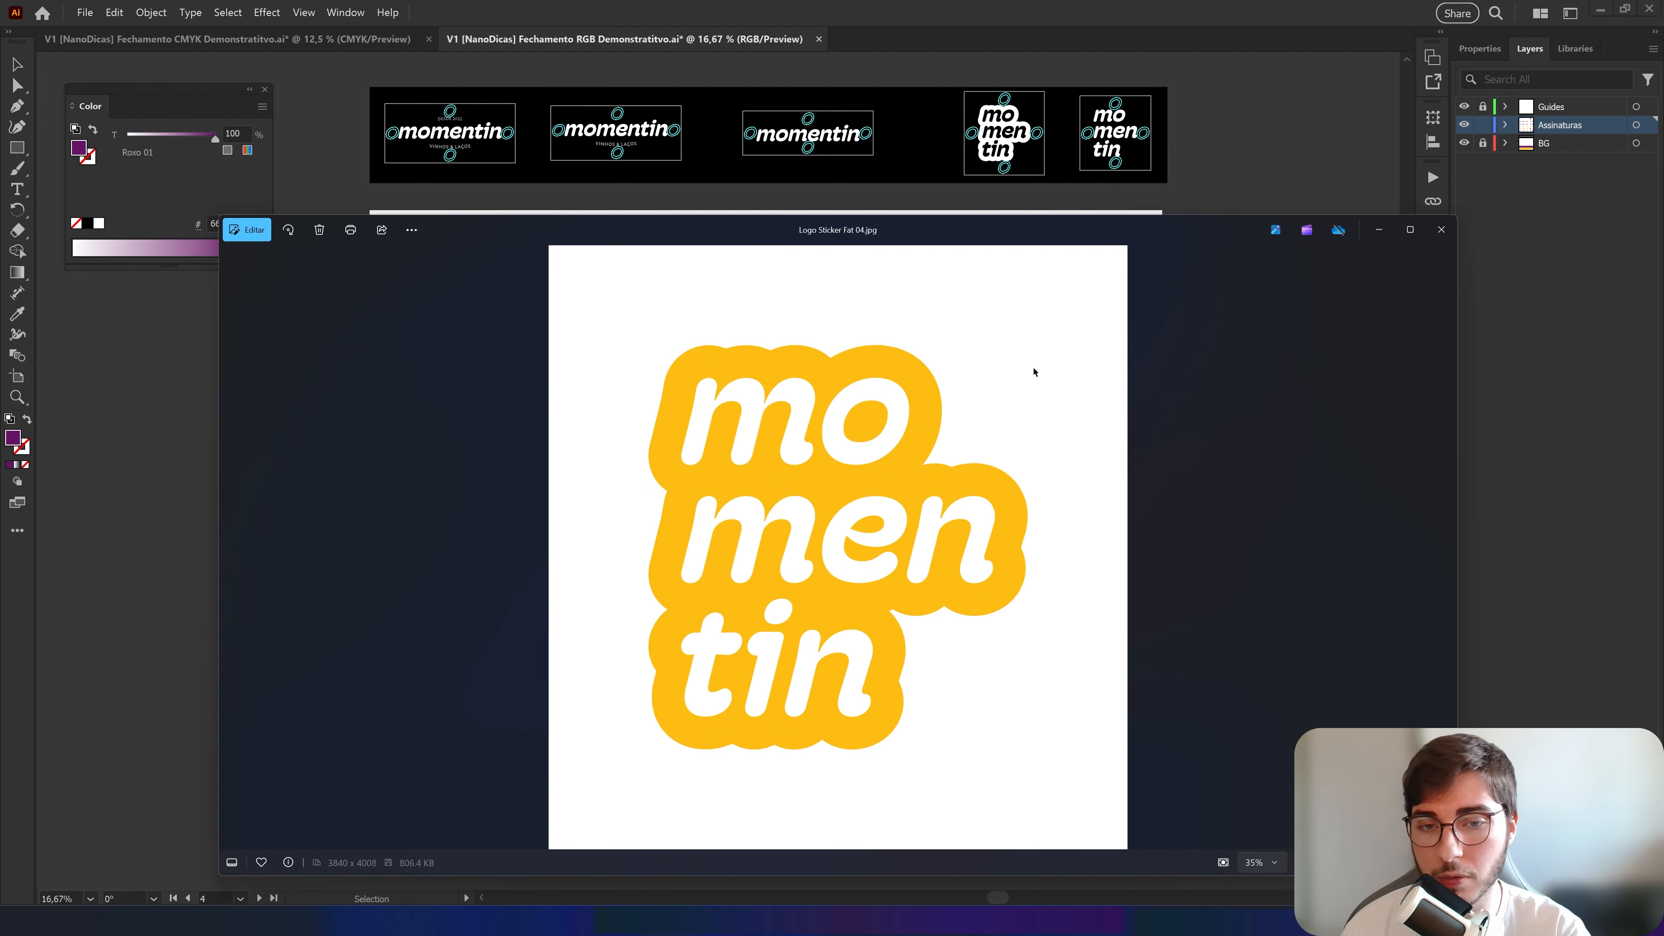
pyautogui.click(1442, 230)
pyautogui.click(915, 262)
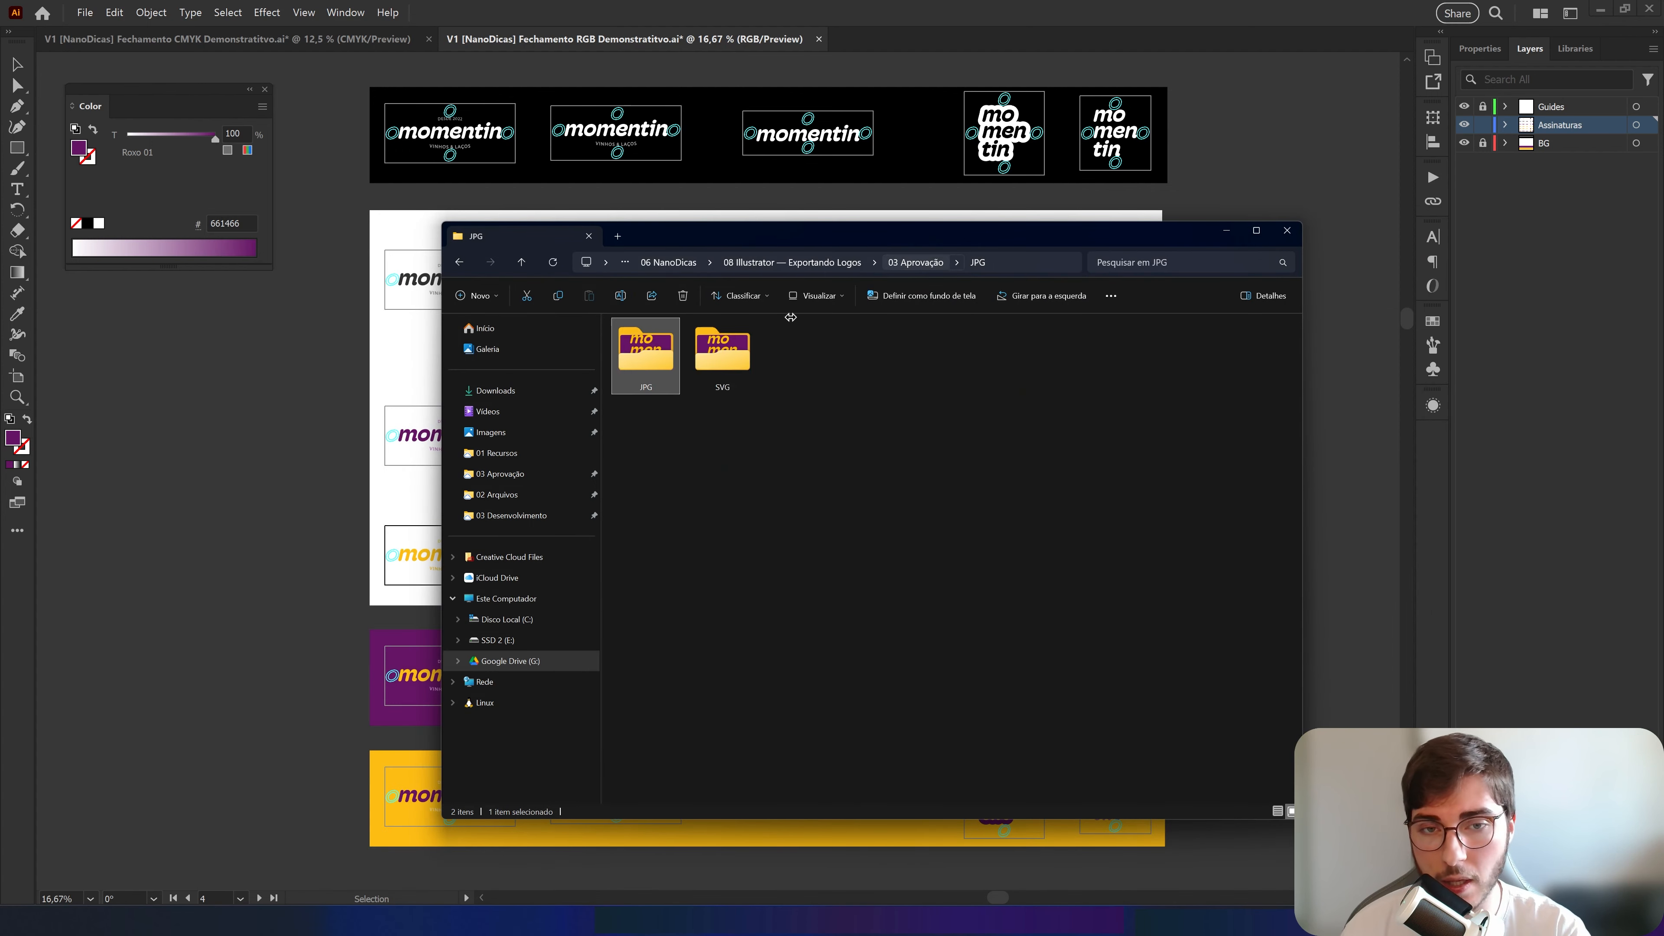
pyautogui.doubleClick(723, 350)
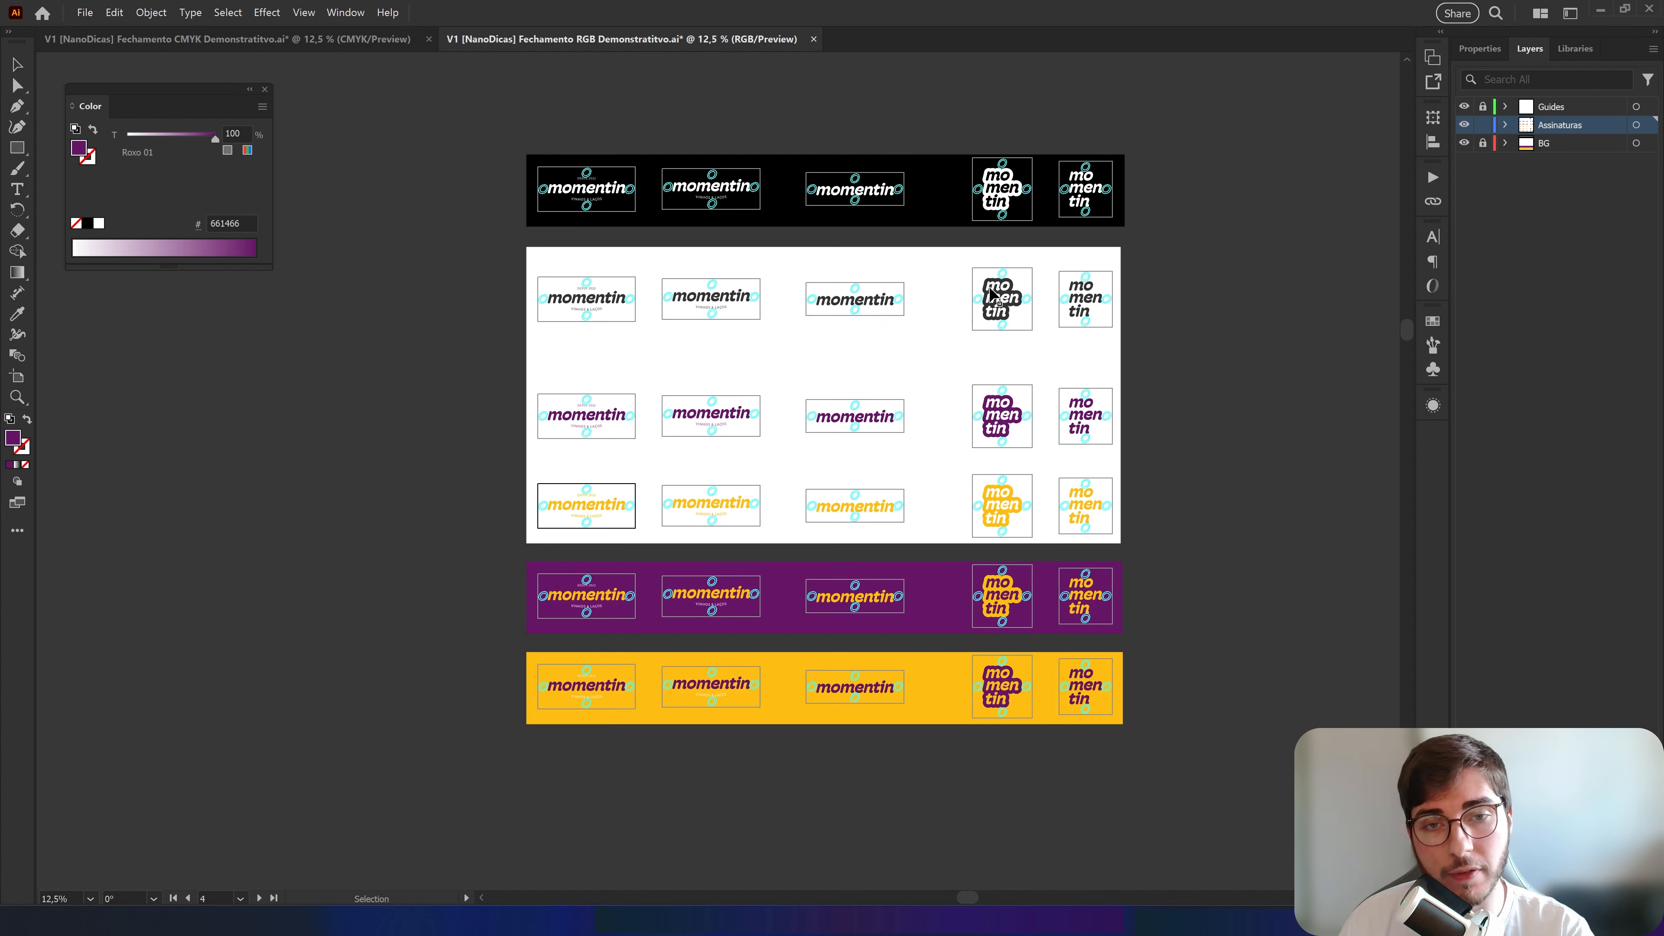
# Hide the BG layer in the RGB Illustrator document so only the signatures and guides remain
pyautogui.click(1465, 143)
pyautogui.hscroll(2, 1237, 336)
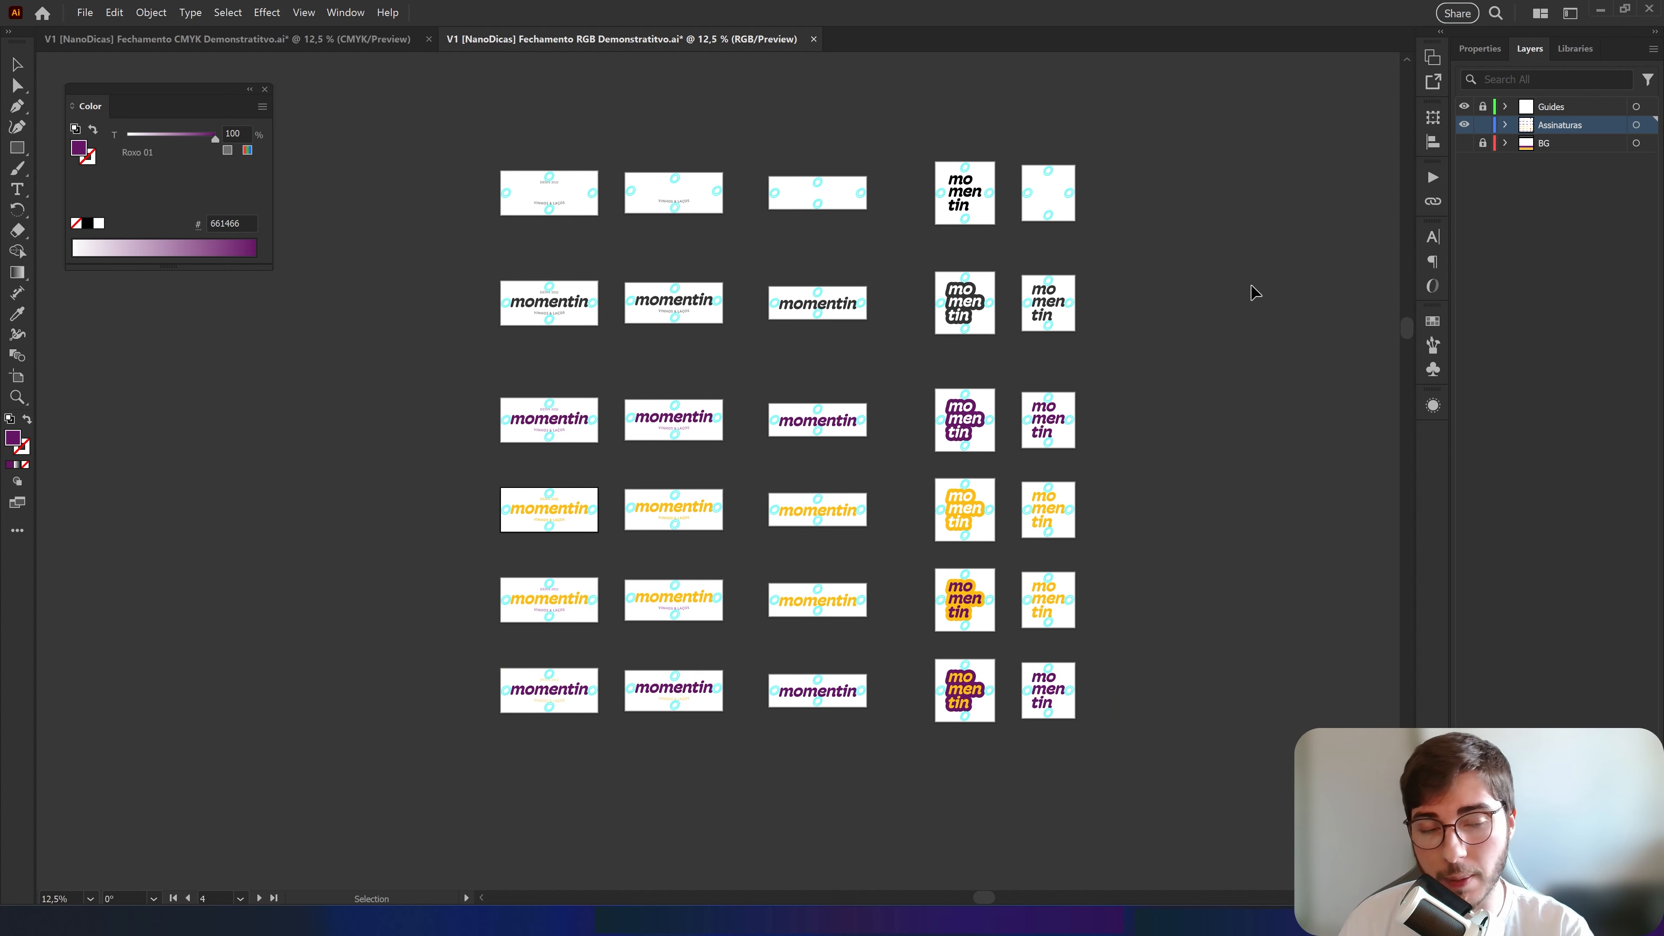
pyautogui.hscroll(2, 1124, 322)
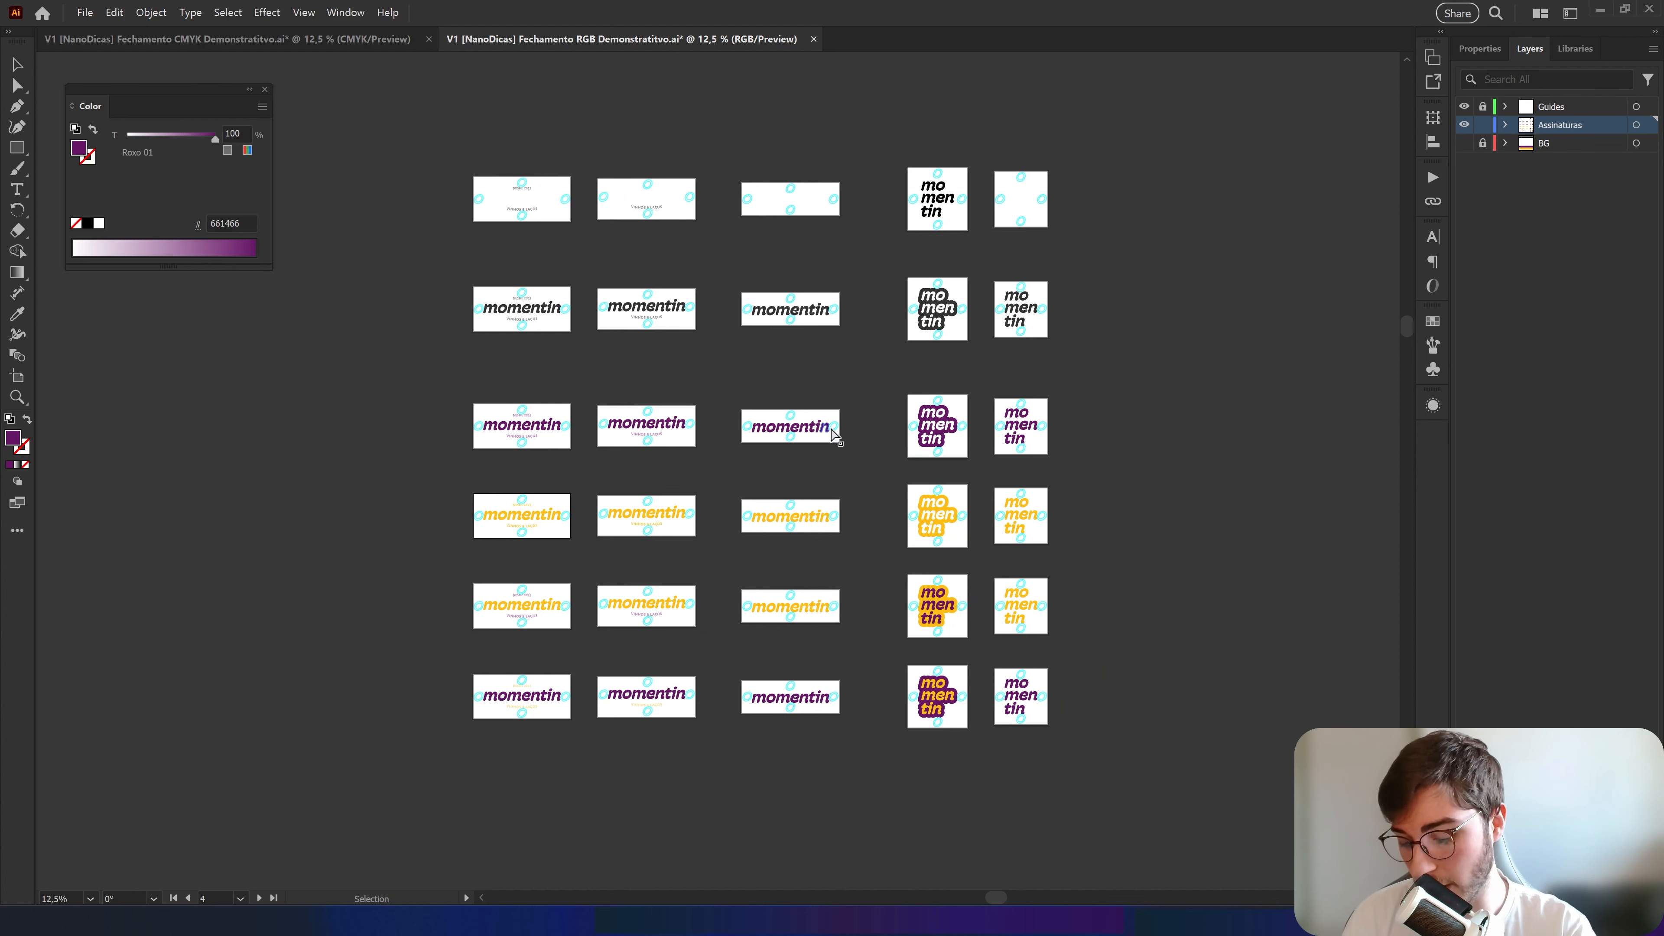
# Export all artboards with Export for Screens in PNG format, with the background color set to Transparent
pyautogui.hotkey('ctrl', 'alt', 'e')
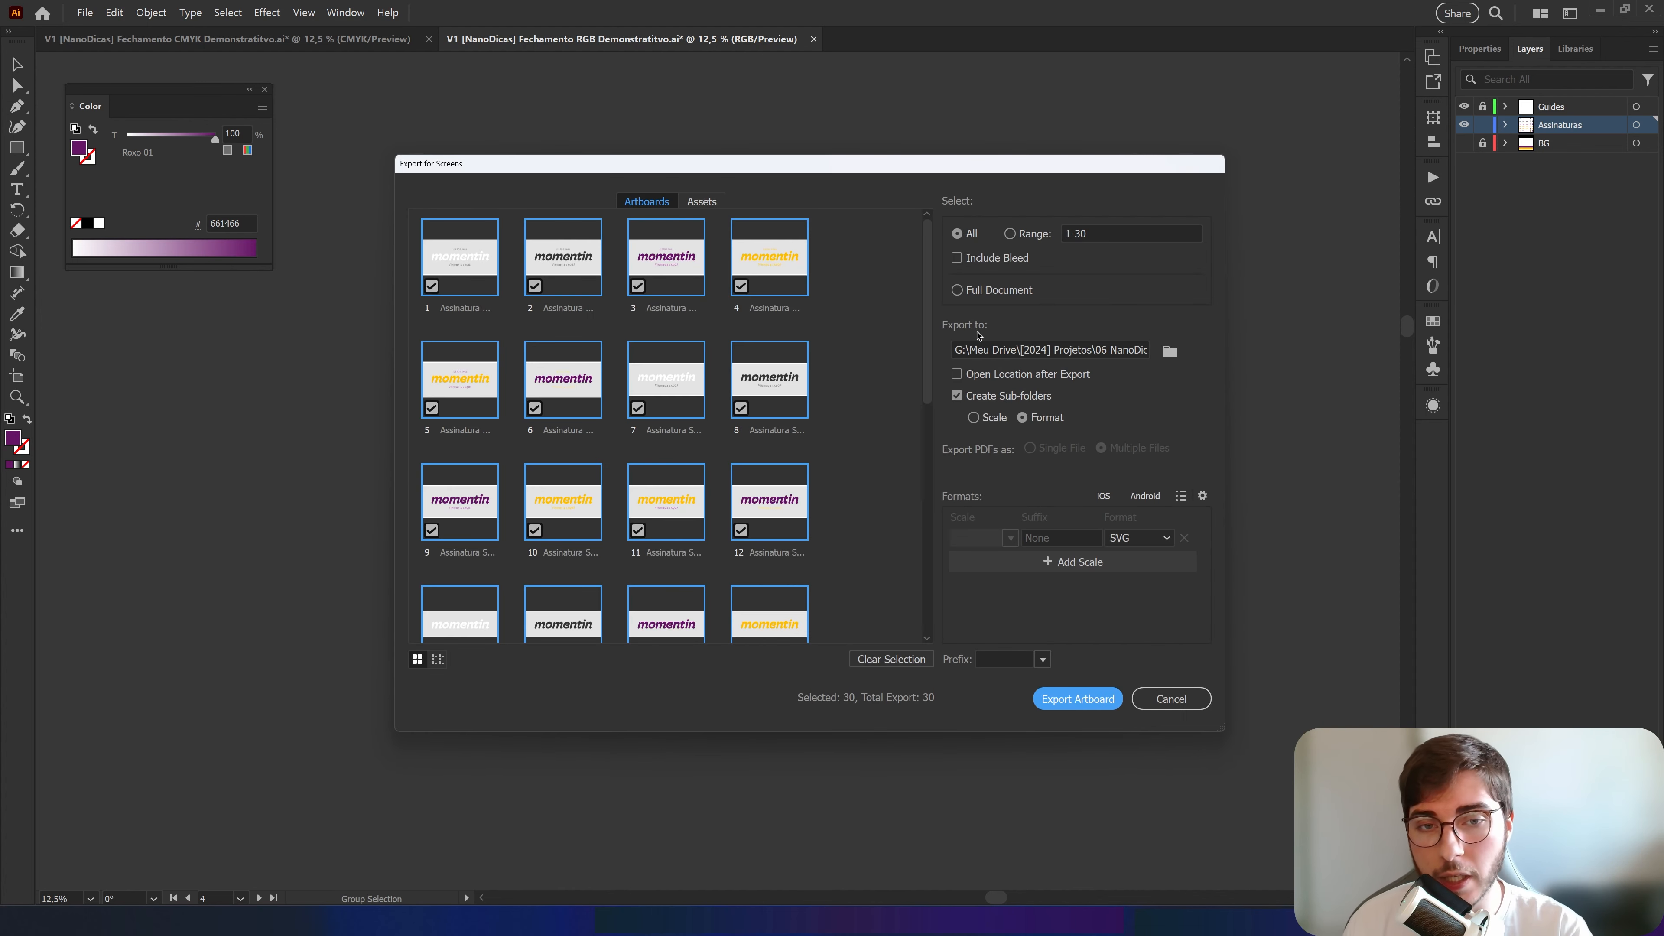
pyautogui.click(1125, 538)
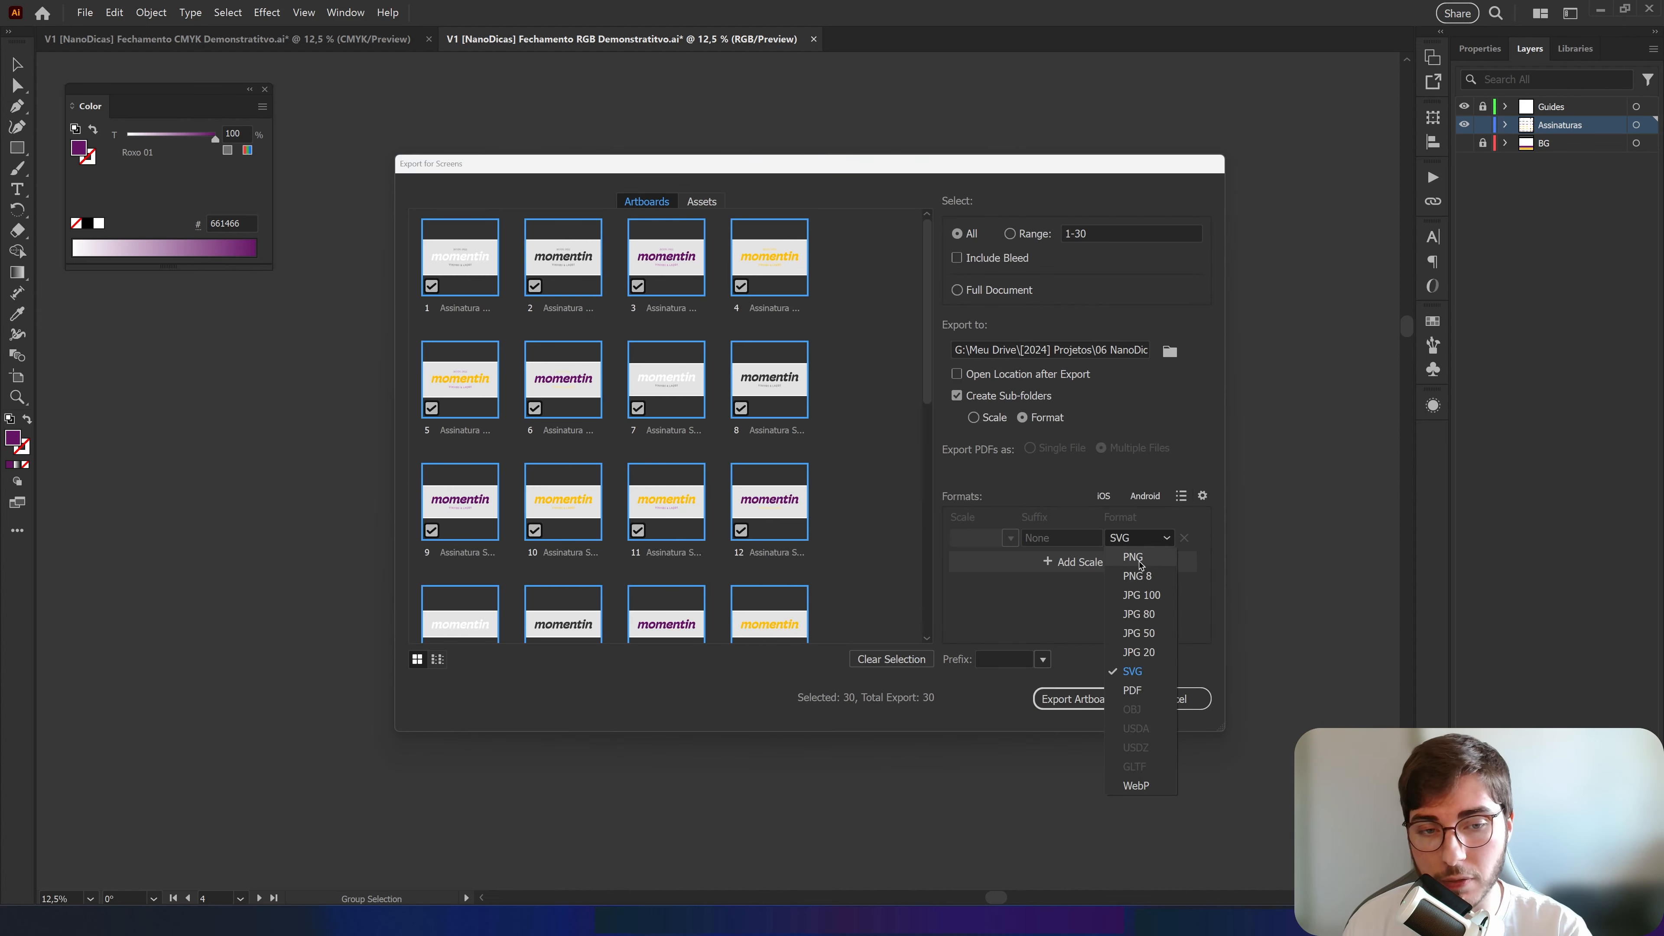
pyautogui.click(1133, 557)
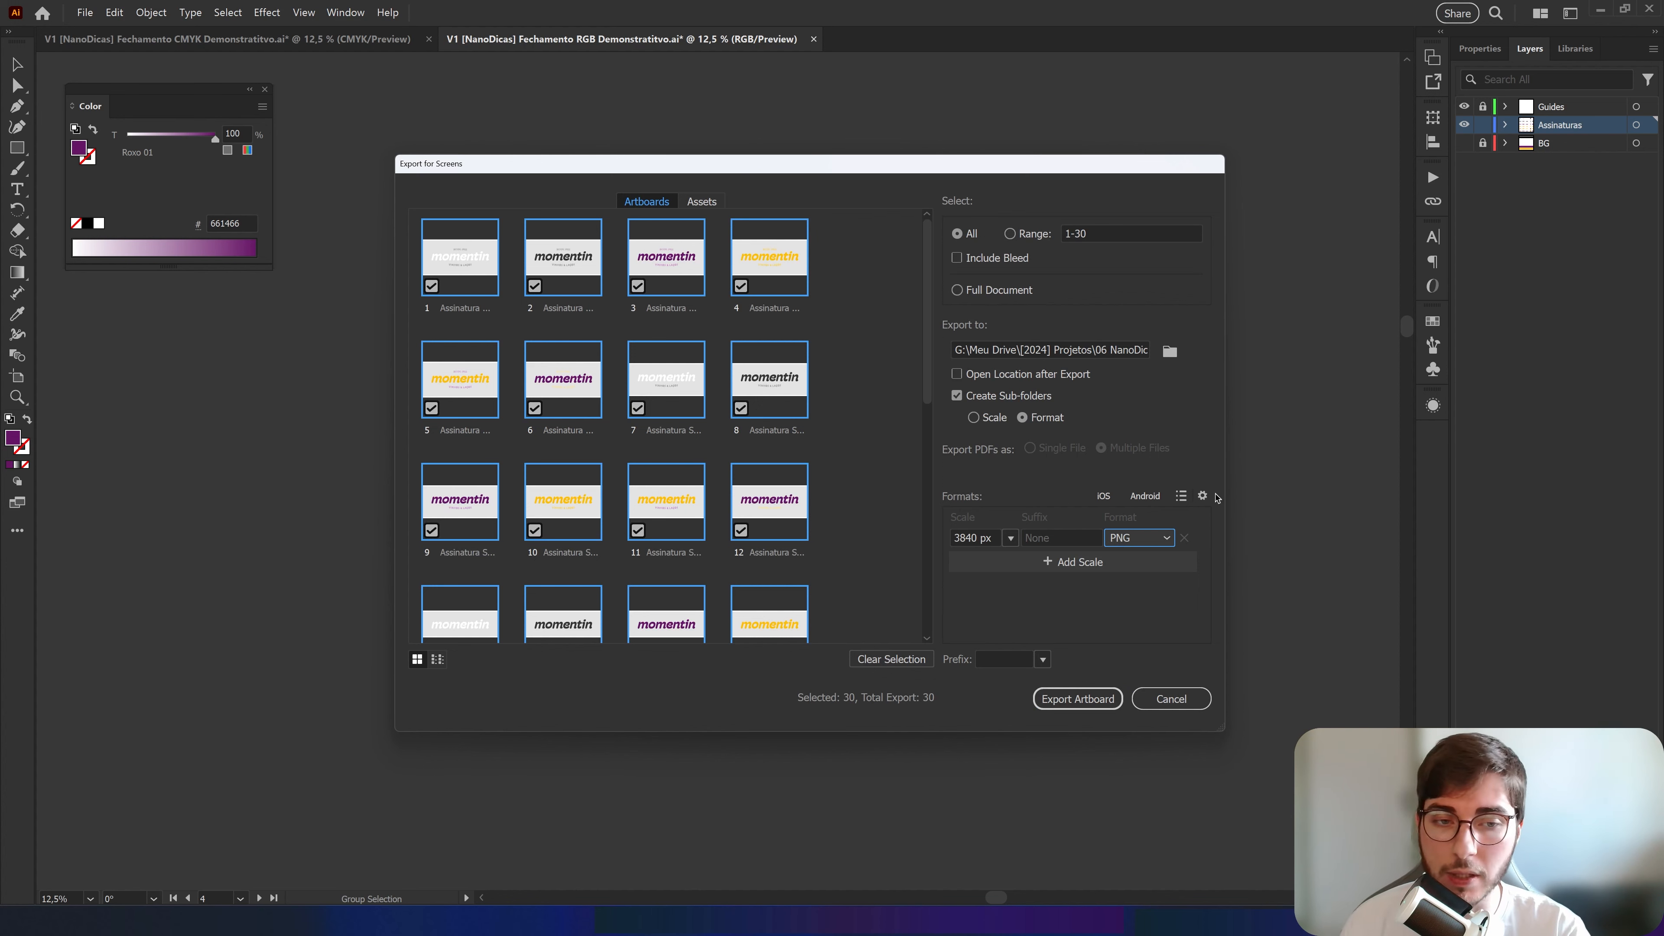
pyautogui.click(1203, 496)
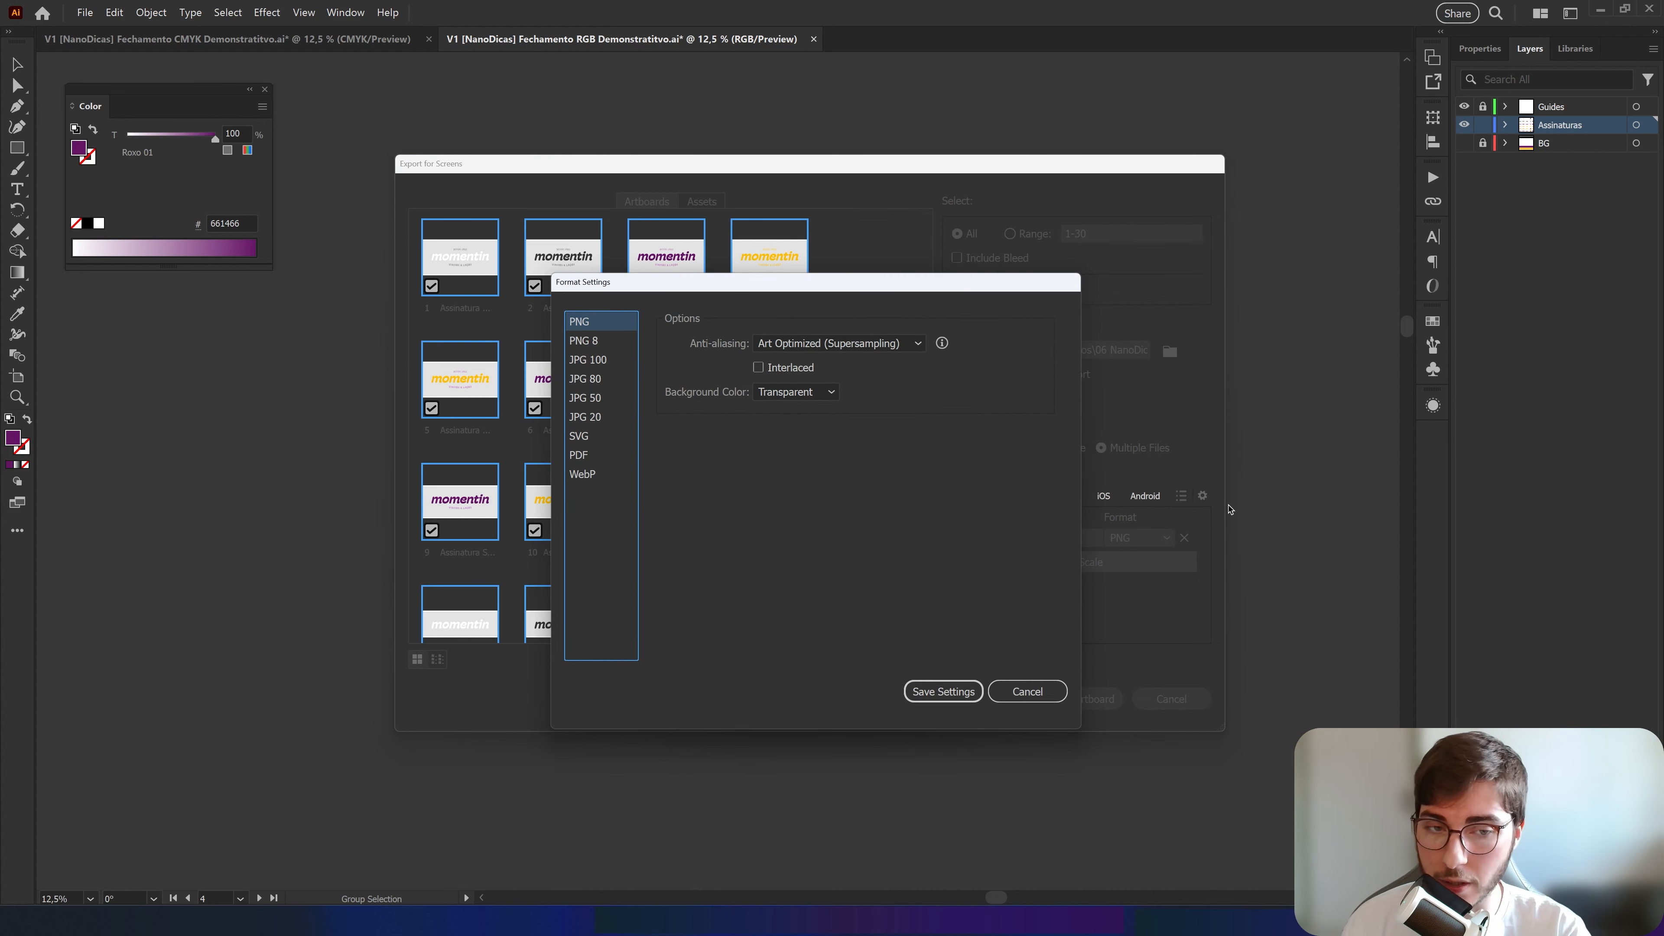
pyautogui.click(770, 393)
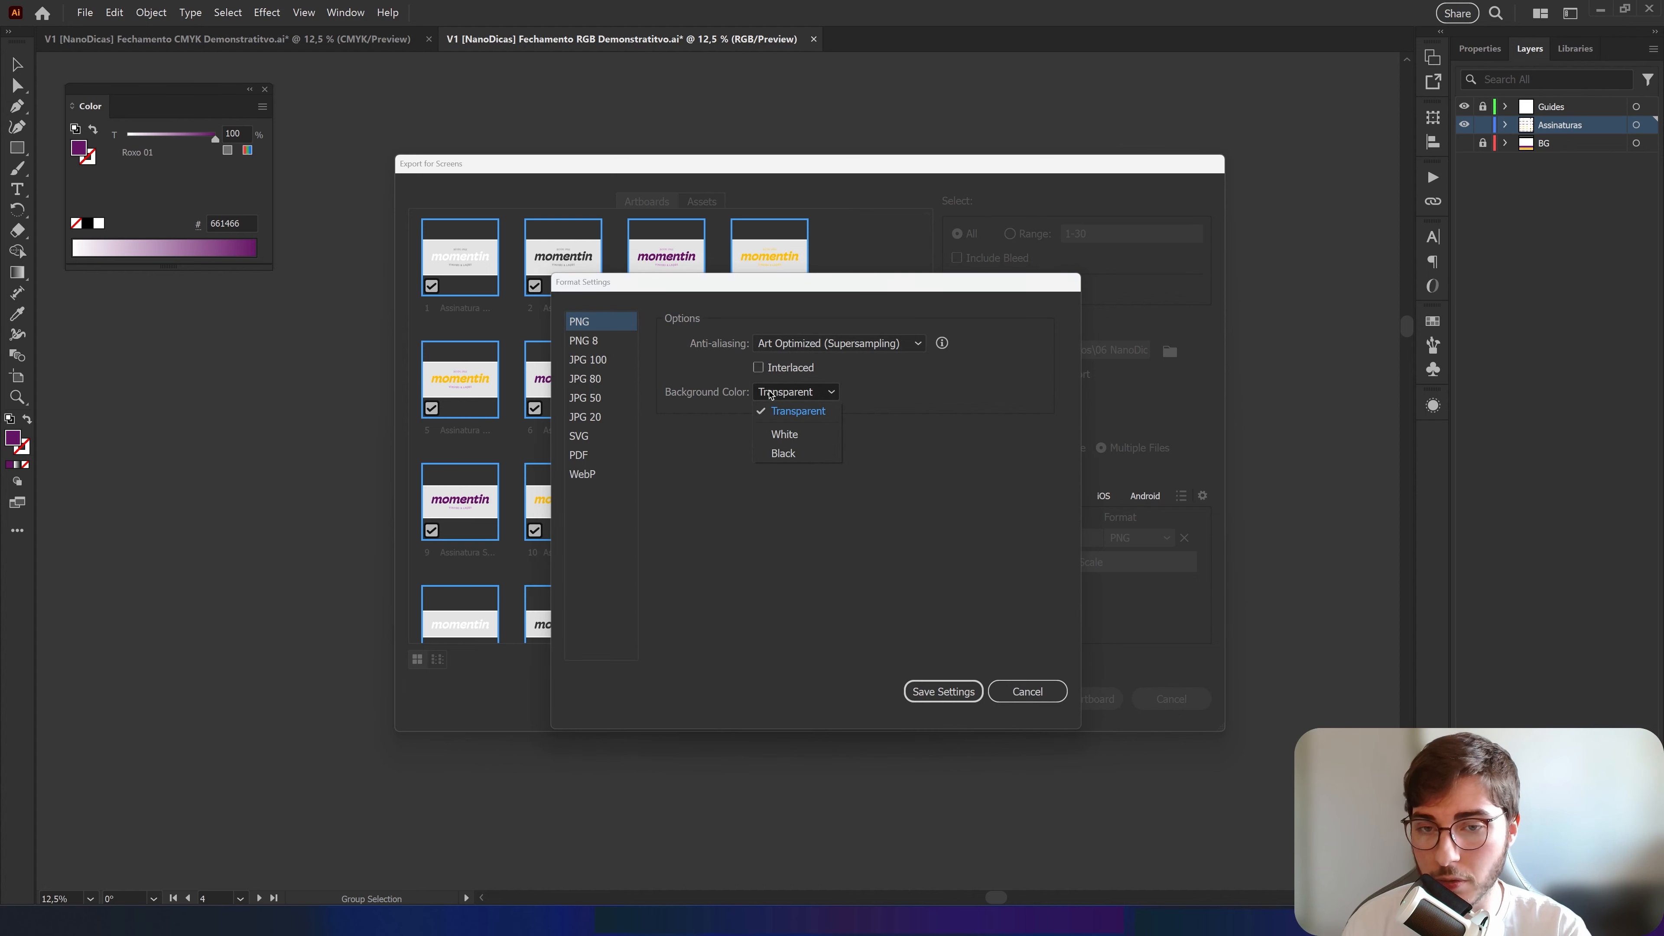
pyautogui.click(798, 420)
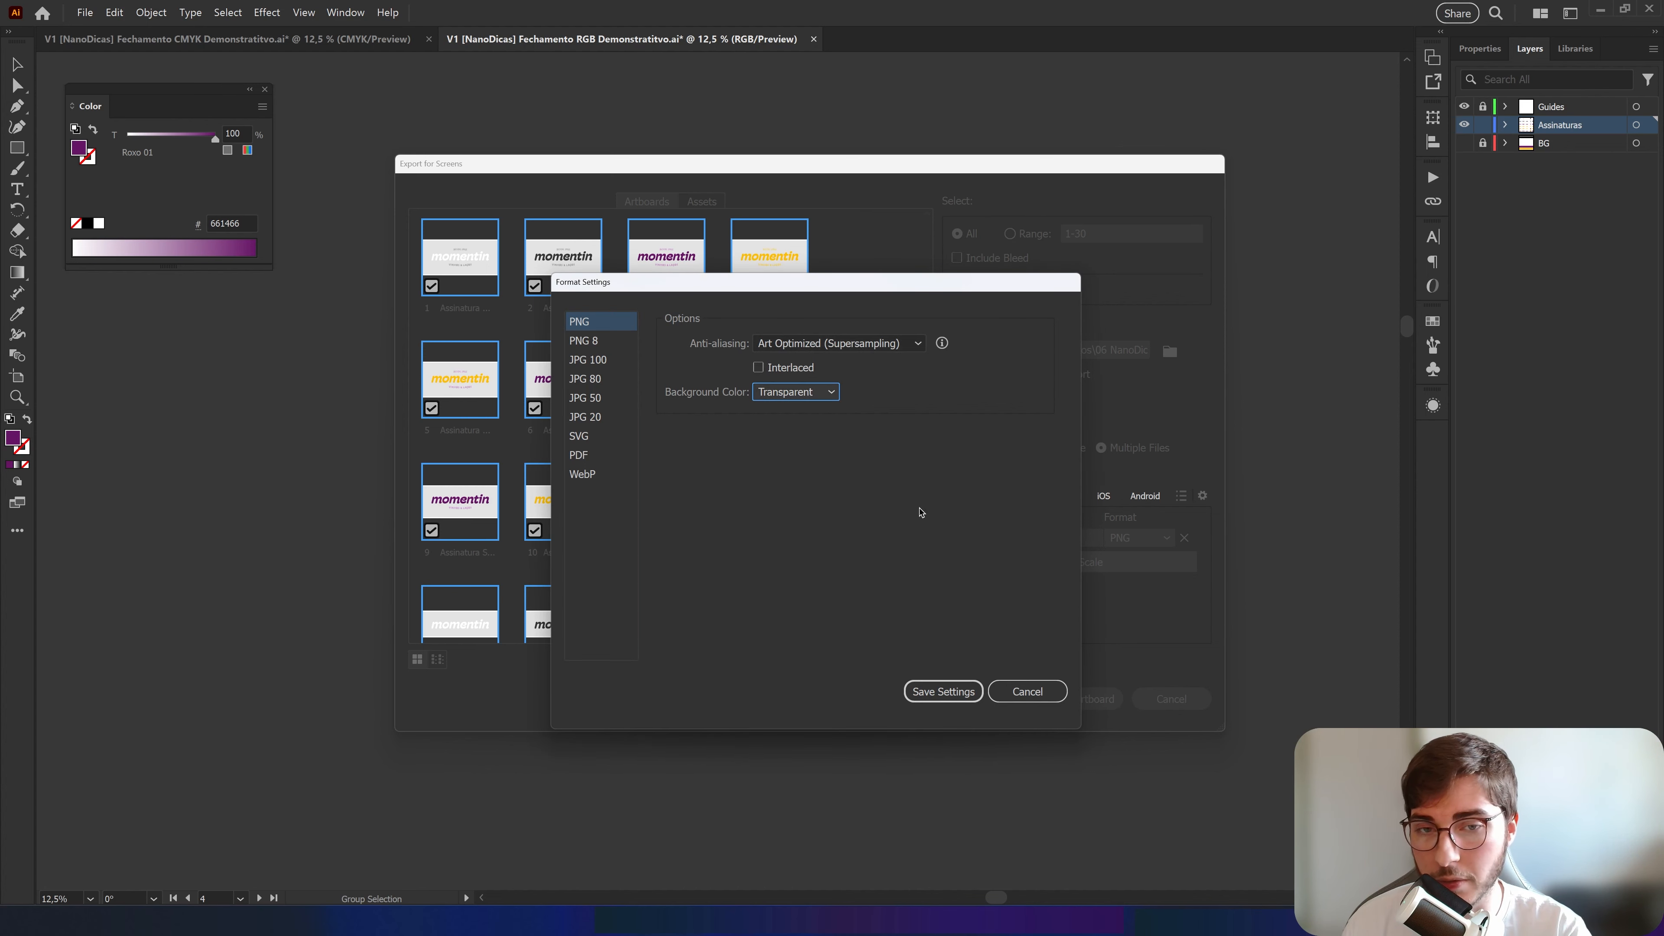
pyautogui.click(944, 692)
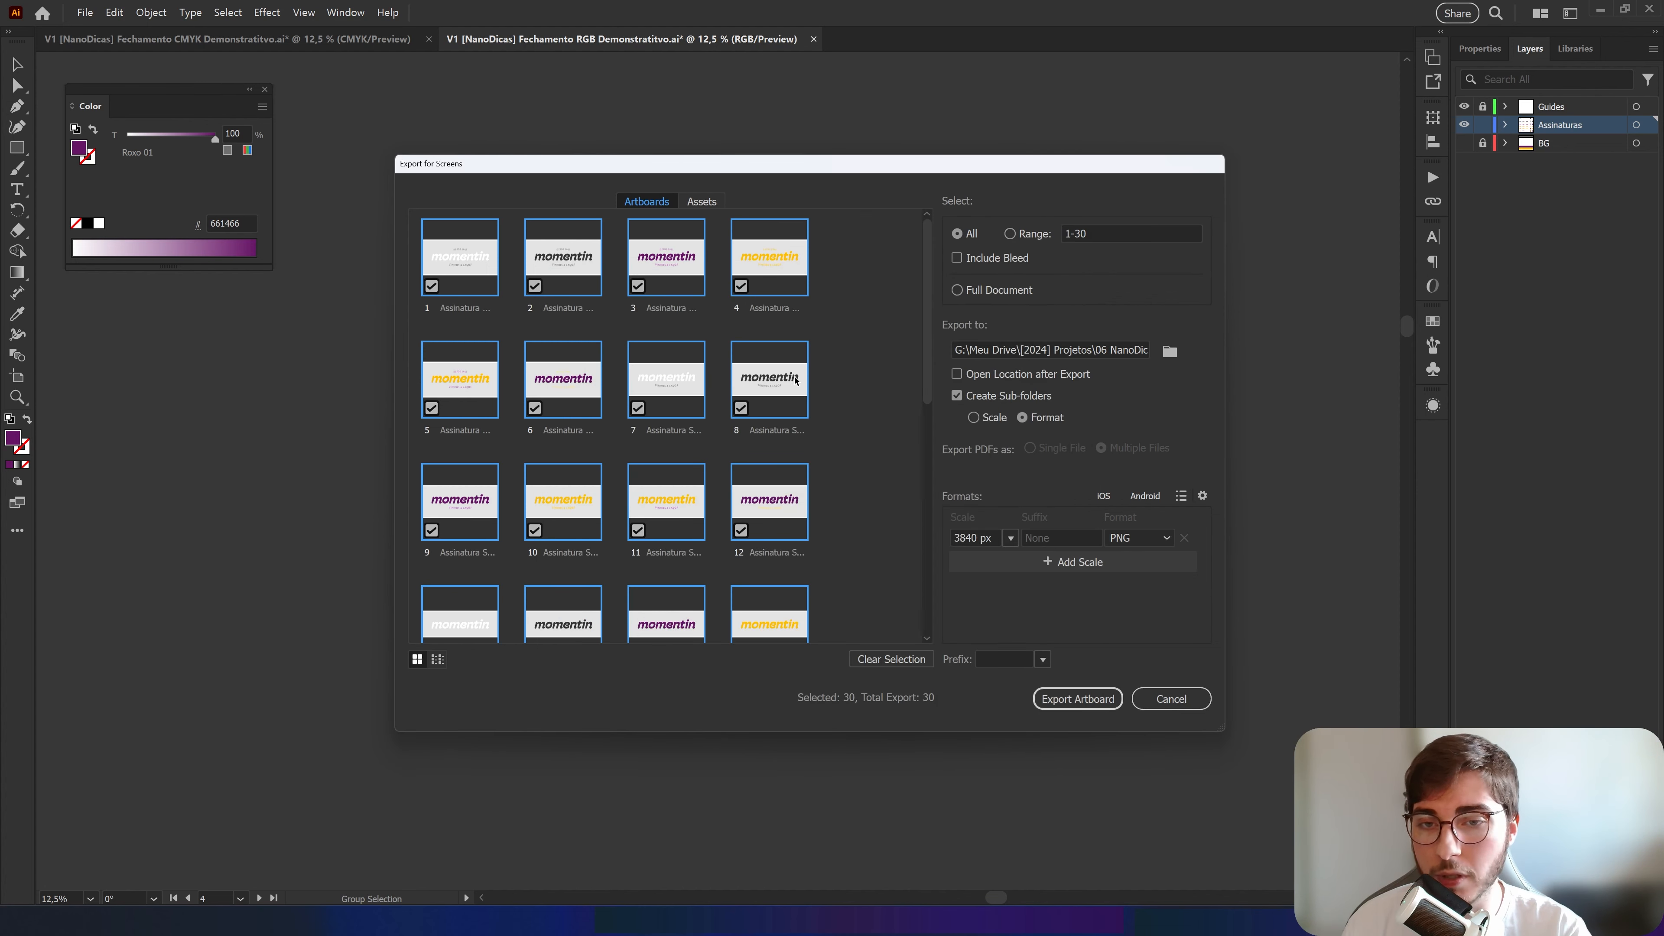
pyautogui.click(1115, 691)
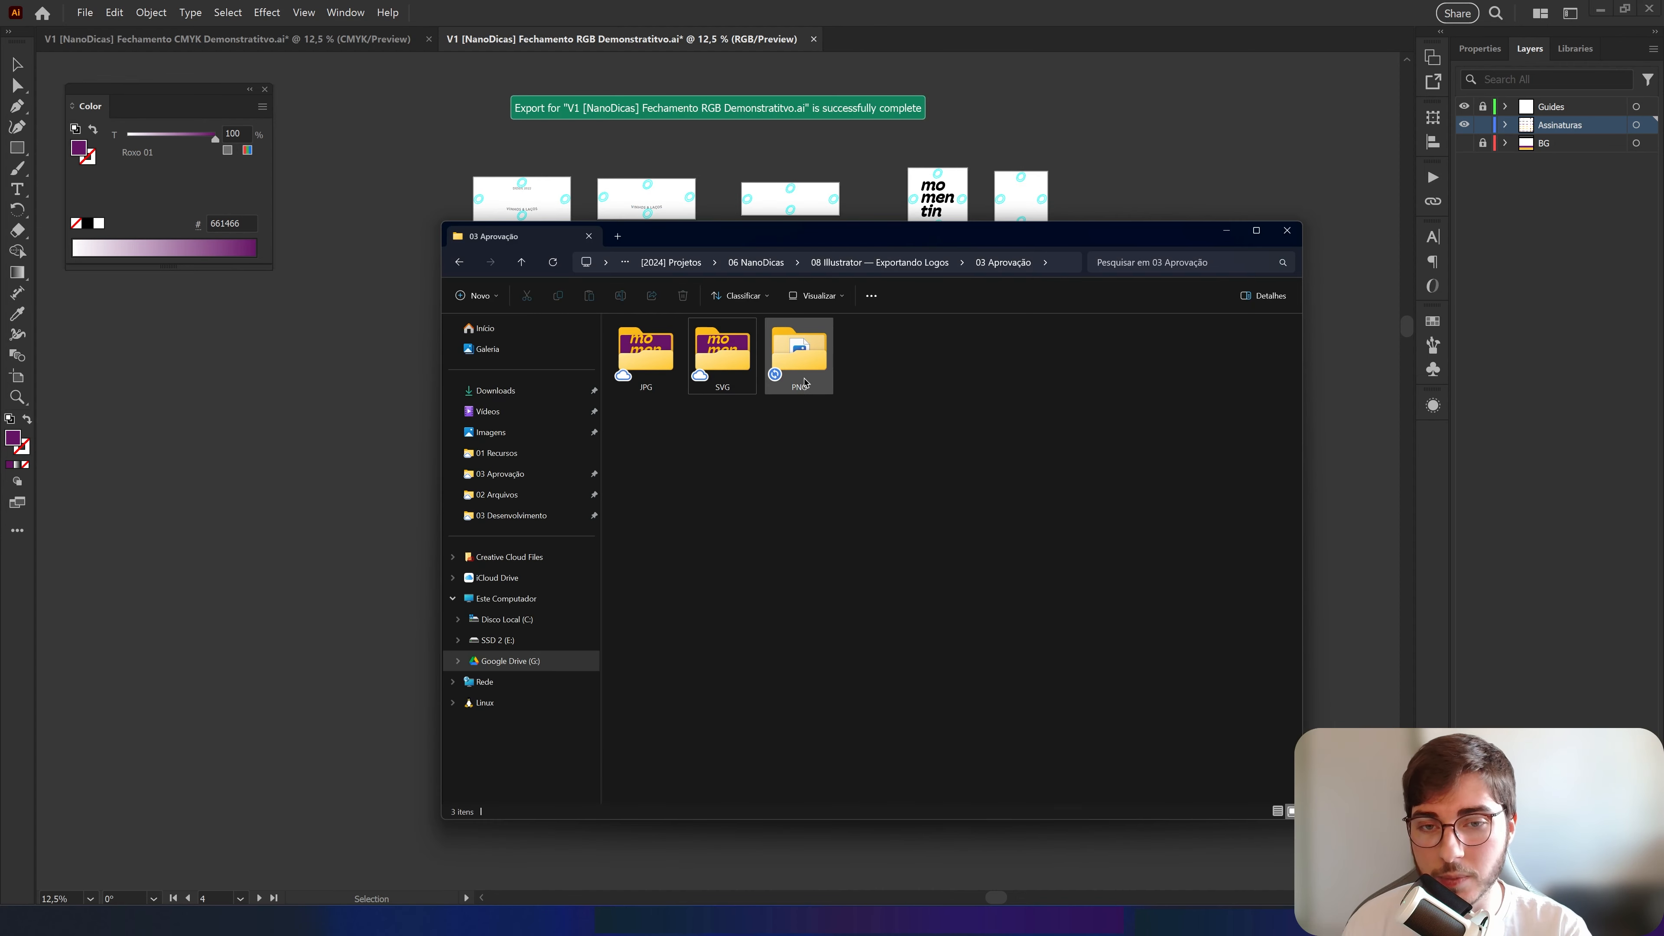
# Check the exported files in the PNG folder and go back to the 03 Aprovação folder
pyautogui.doubleClick(805, 382)
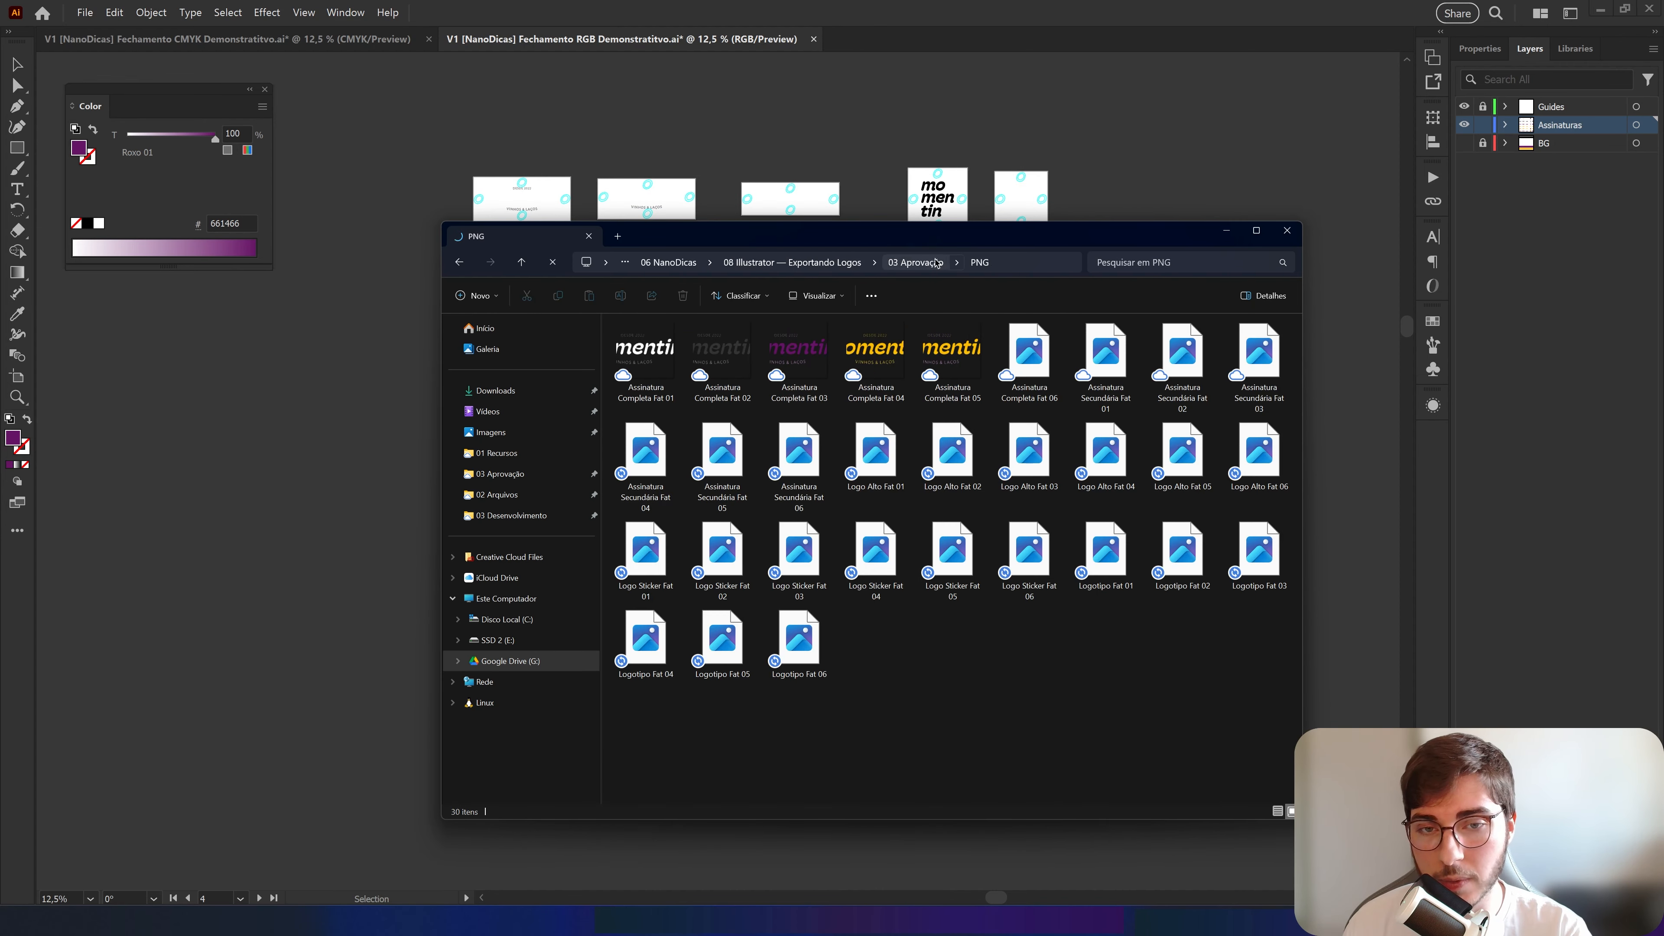
pyautogui.click(936, 263)
pyautogui.click(873, 389)
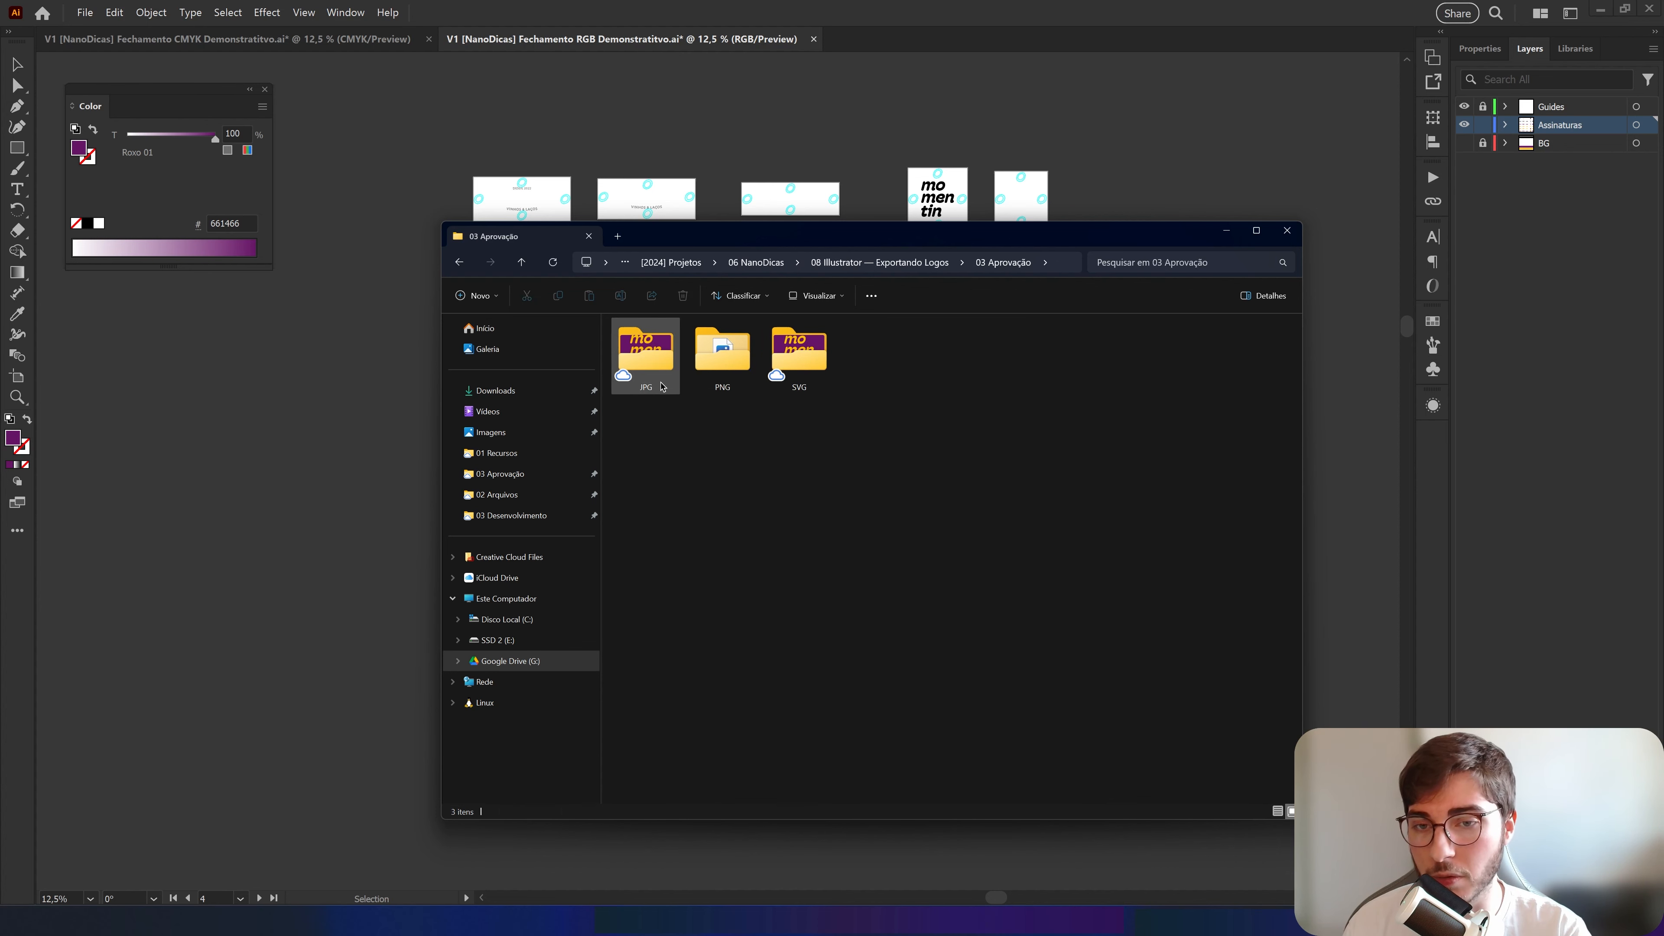
# Return to the RGB document in Illustrator and show the BG layer again
pyautogui.click(1226, 230)
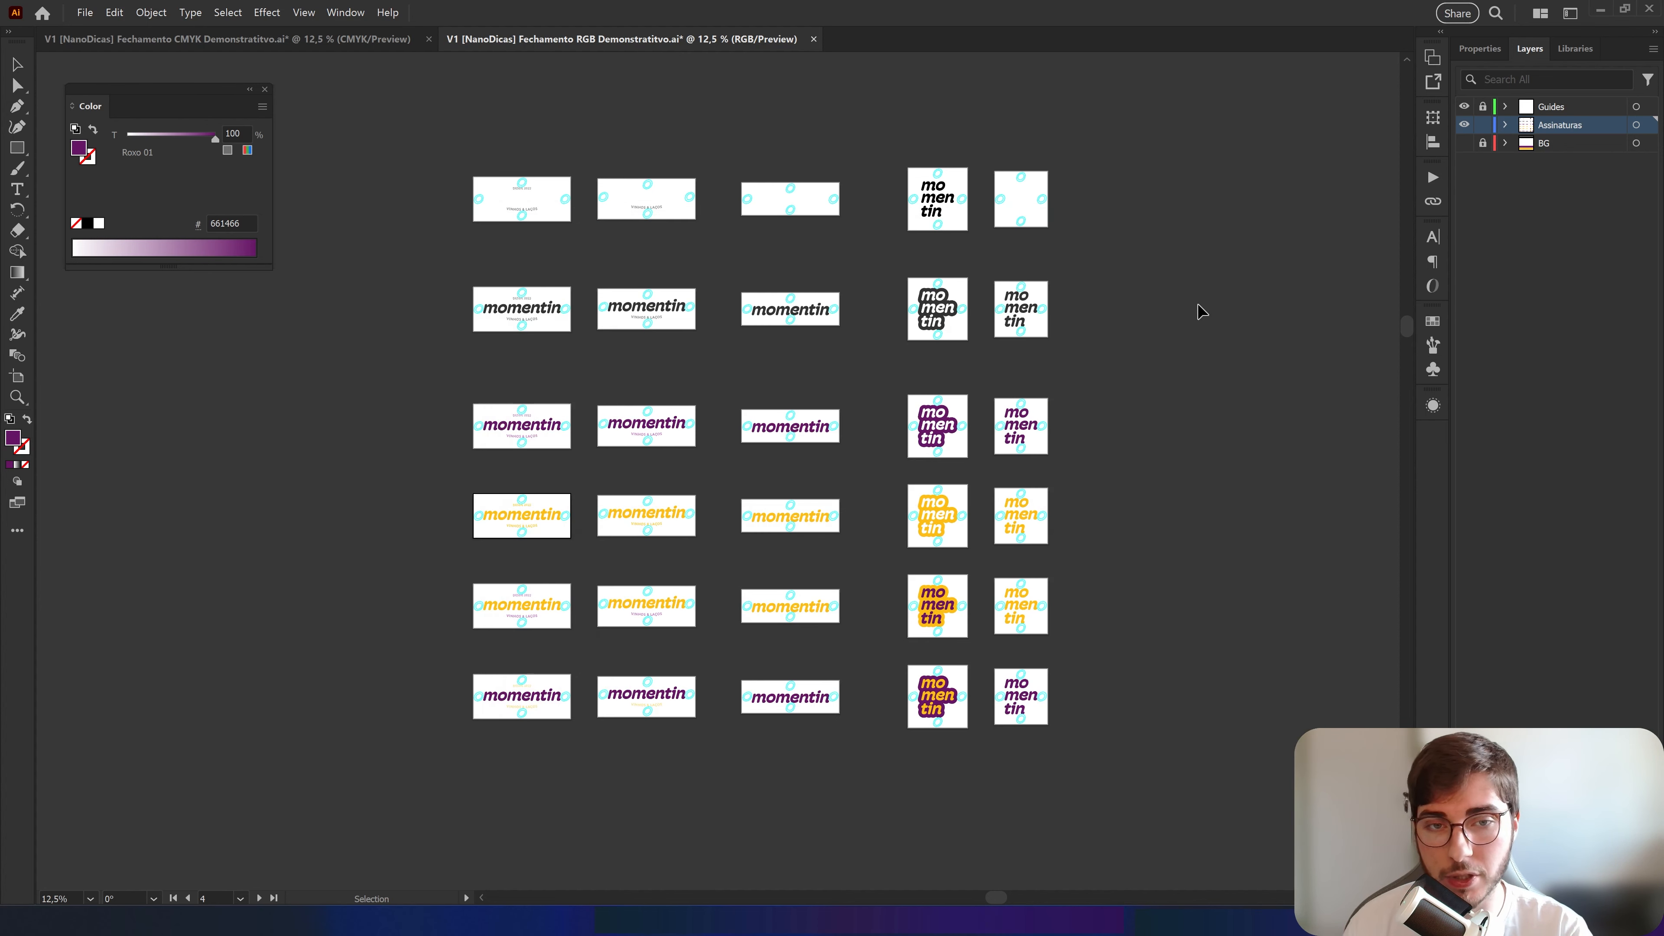
pyautogui.click(1465, 144)
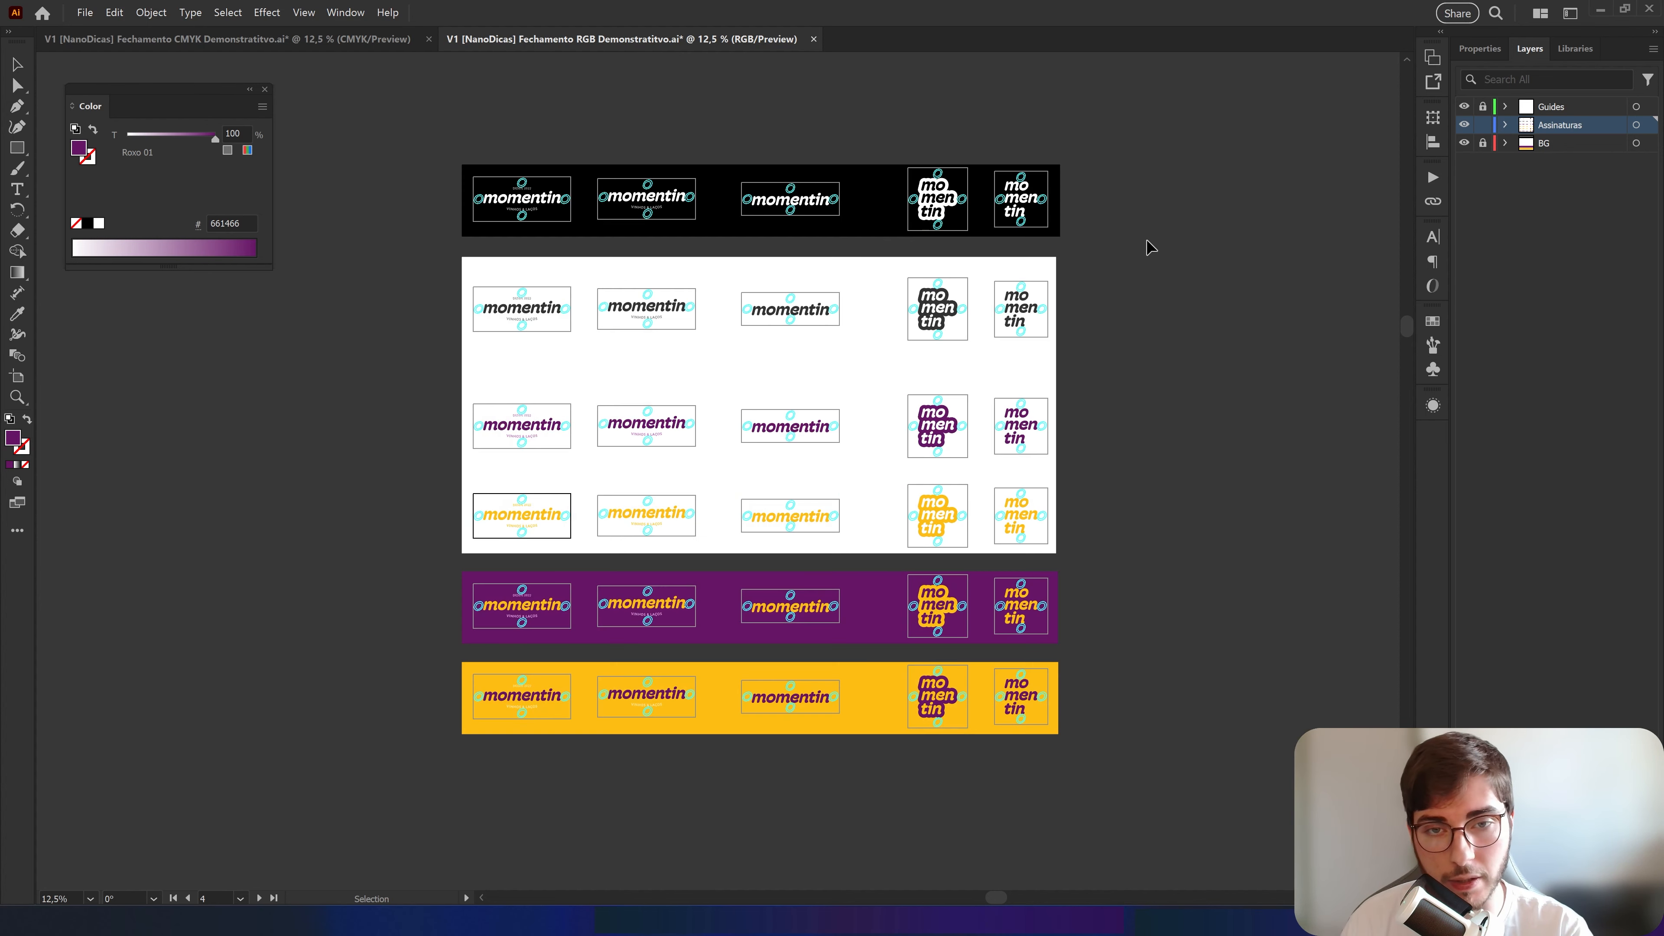
# Switch to the CMYK document and set Export for Screens to export all artboards in PDF format
pyautogui.click(300, 41)
pyautogui.moveTo(719, 139); pyautogui.dragTo(728, 151)
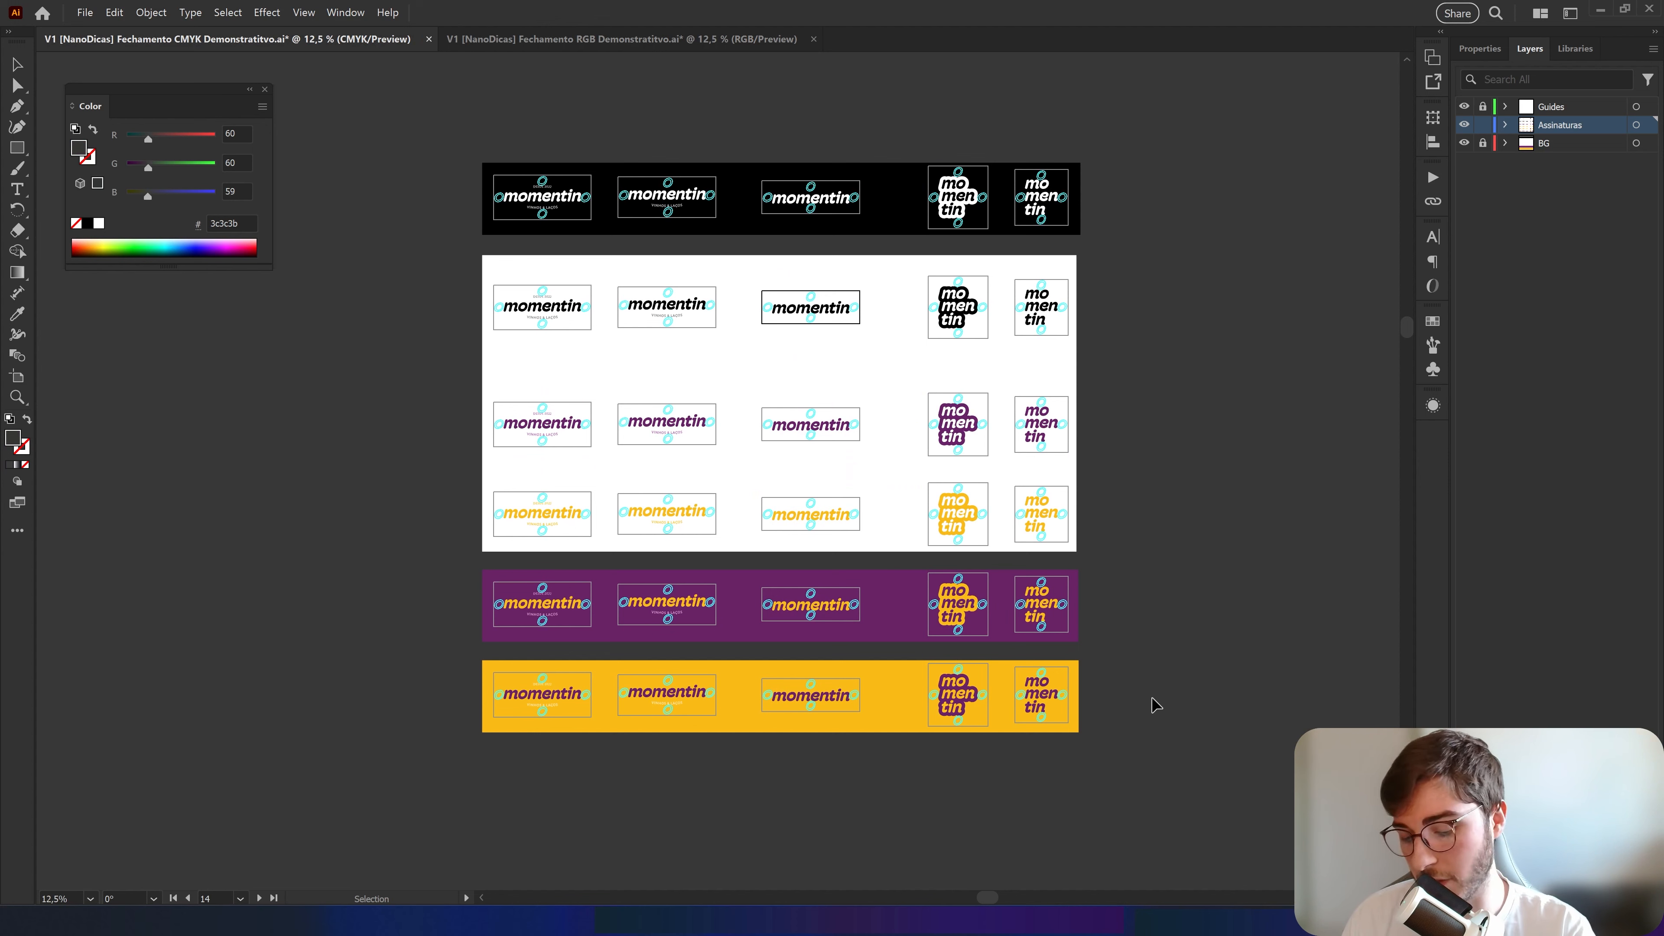
pyautogui.hotkey('ctrl', 'alt', 'e')
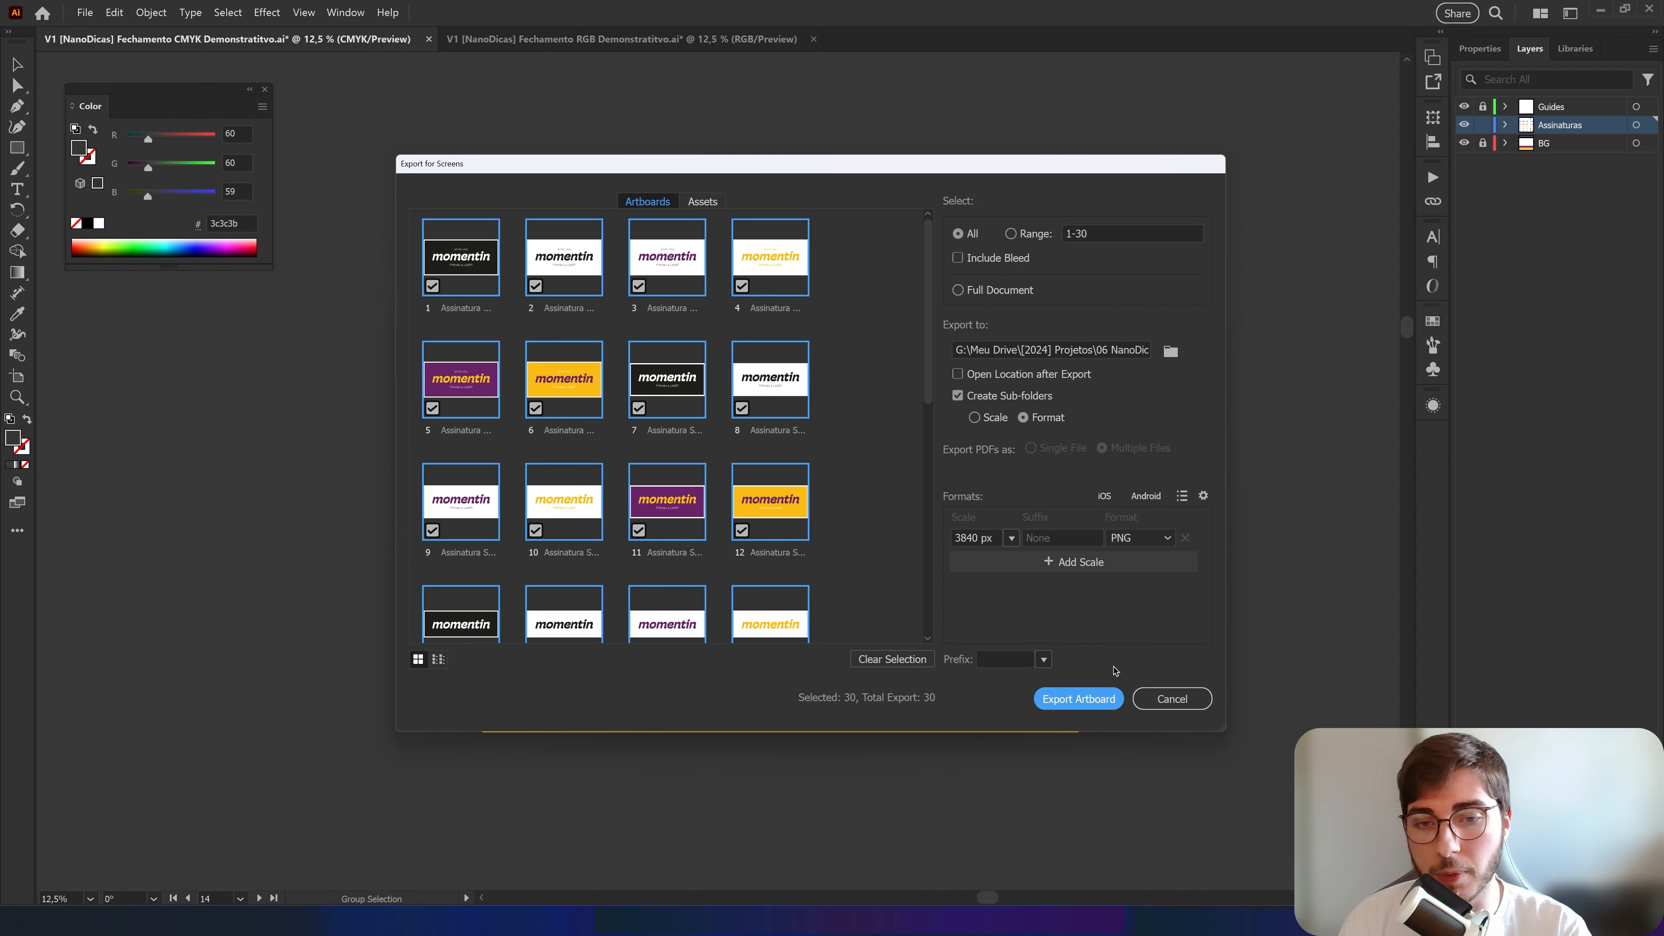
pyautogui.click(1167, 537)
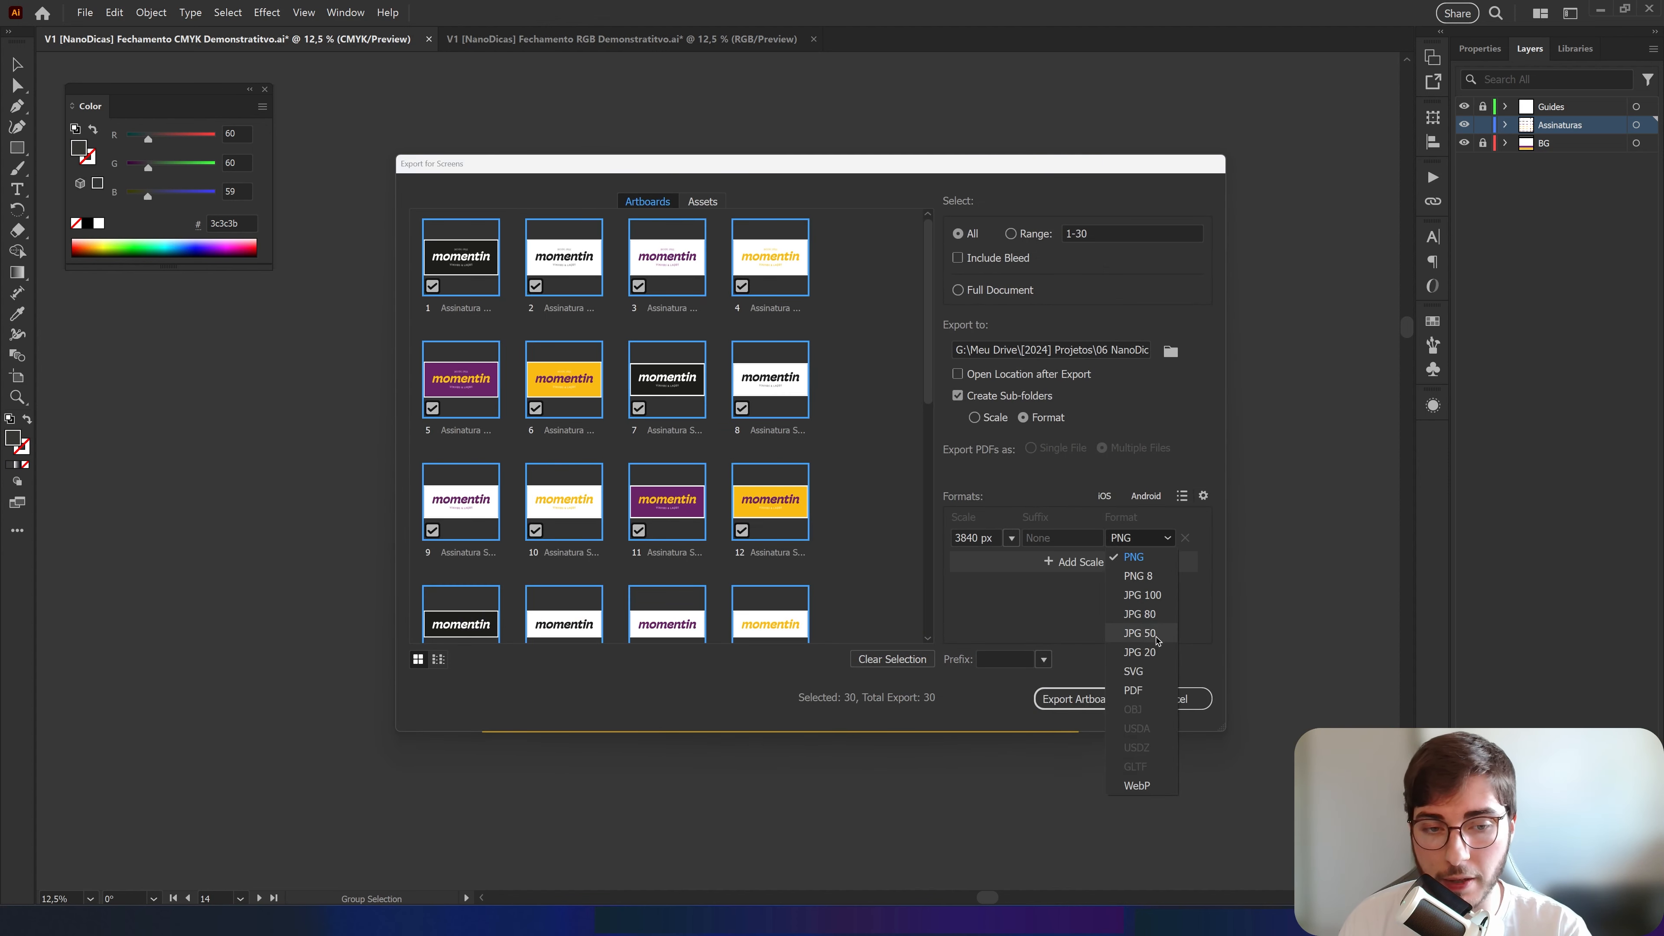
pyautogui.click(1141, 717)
# Set the Adobe PDF preset for the PDF format to [PDF/X-1a:2001] and save the format settings
pyautogui.click(1204, 496)
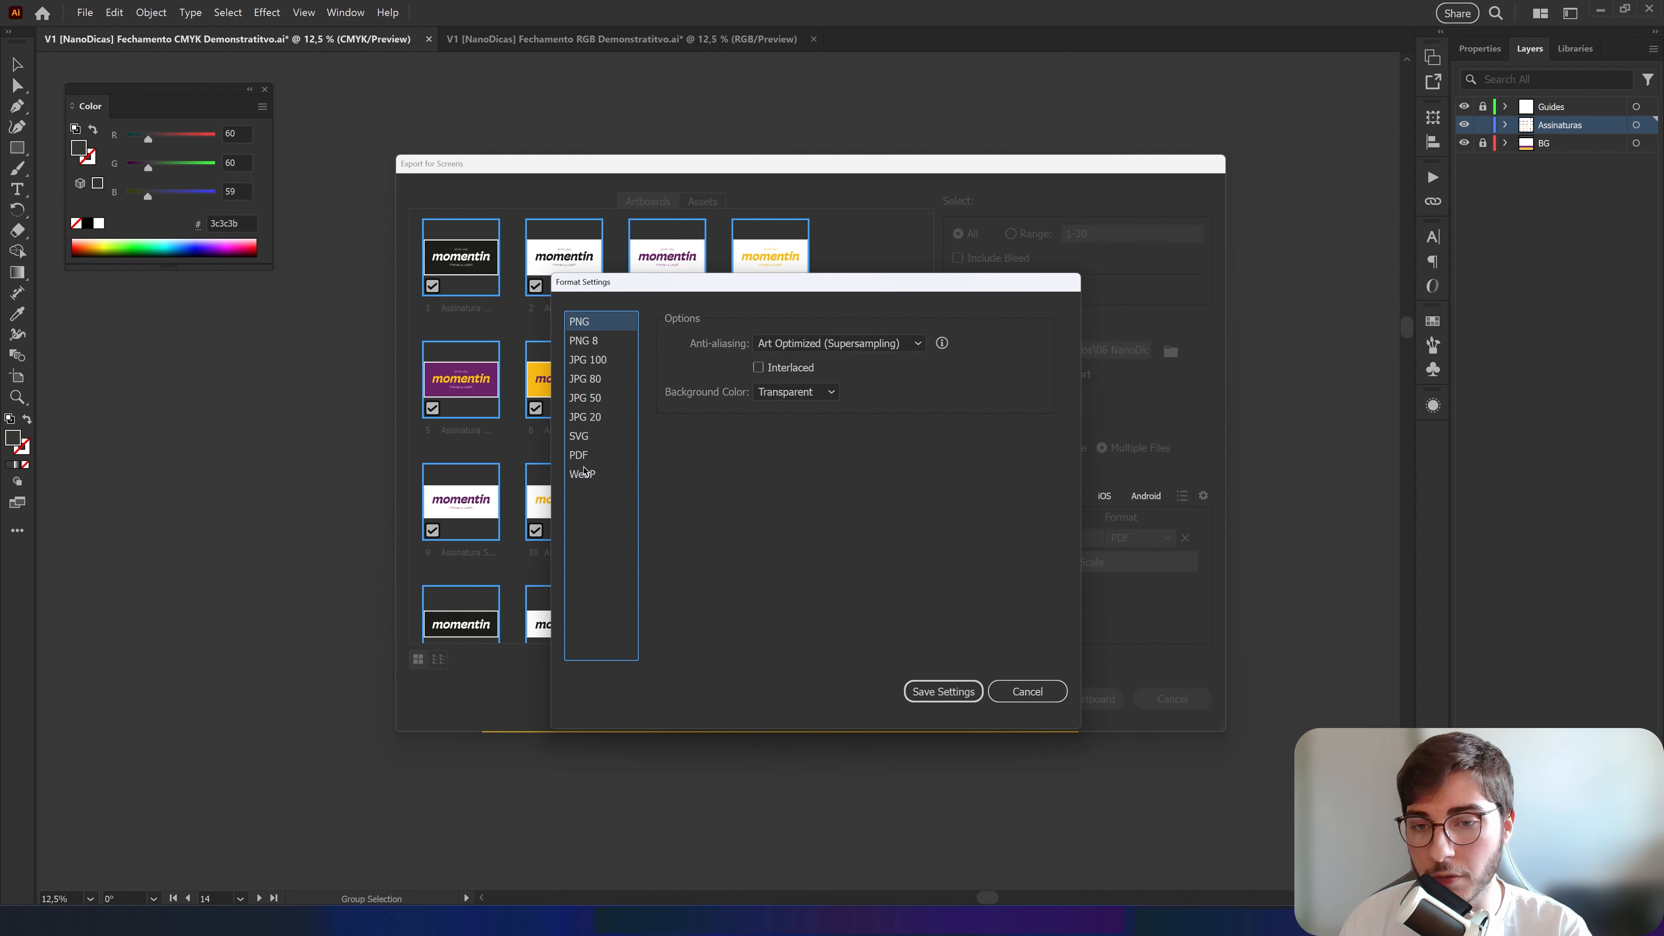
pyautogui.click(579, 455)
pyautogui.click(795, 321)
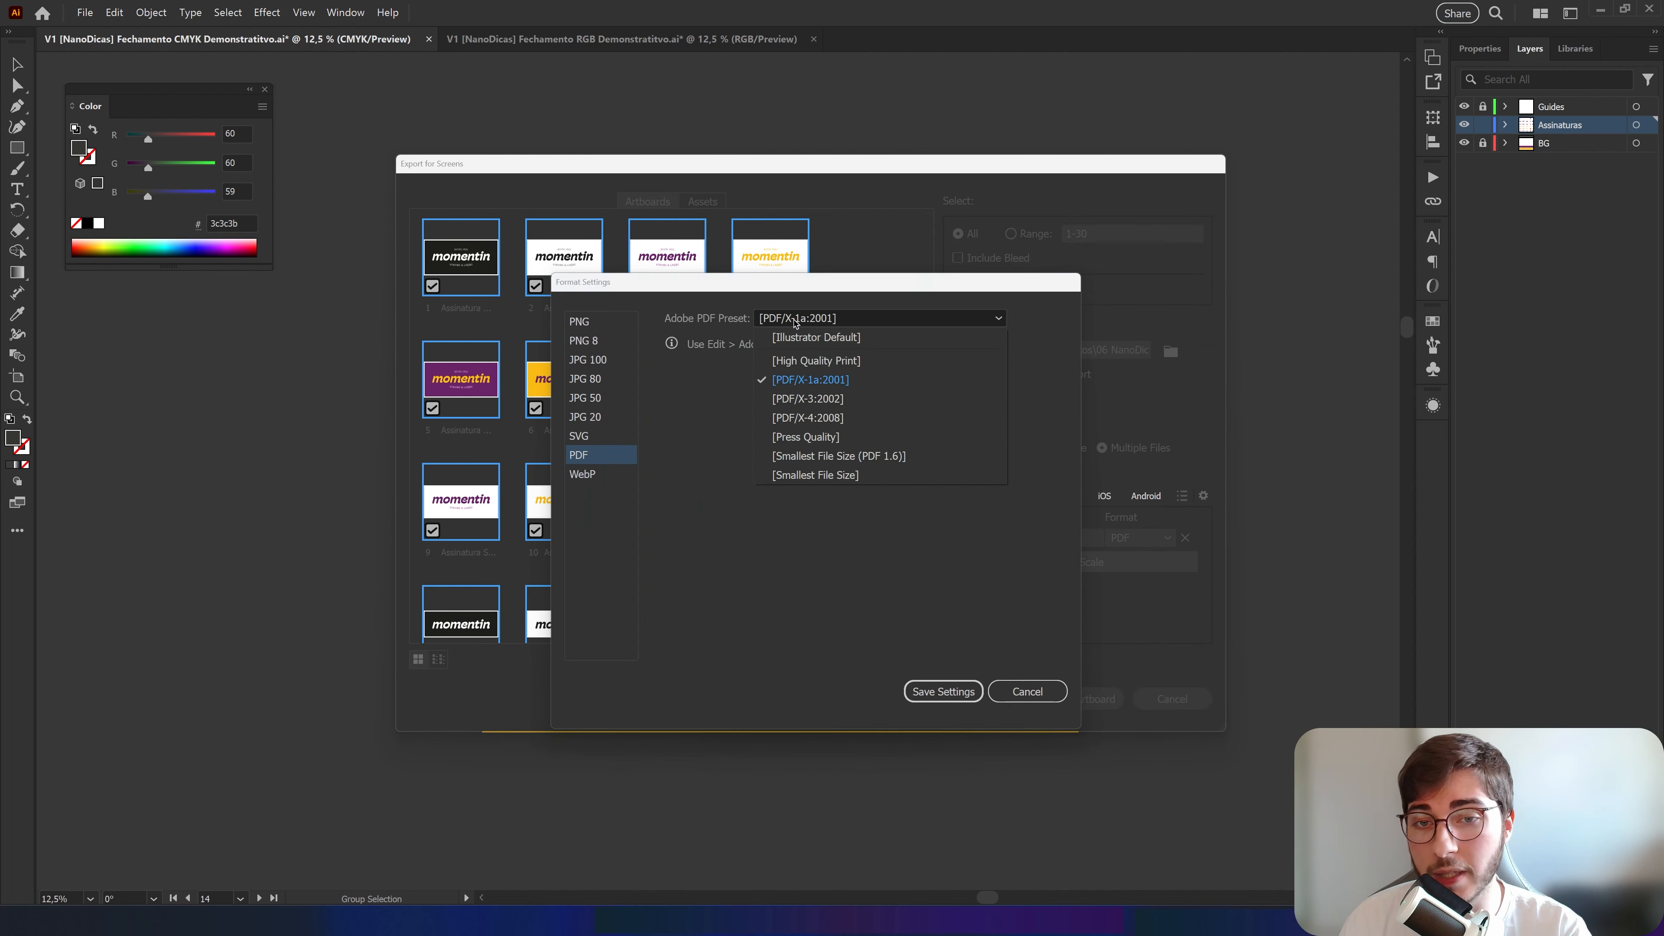
pyautogui.click(807, 382)
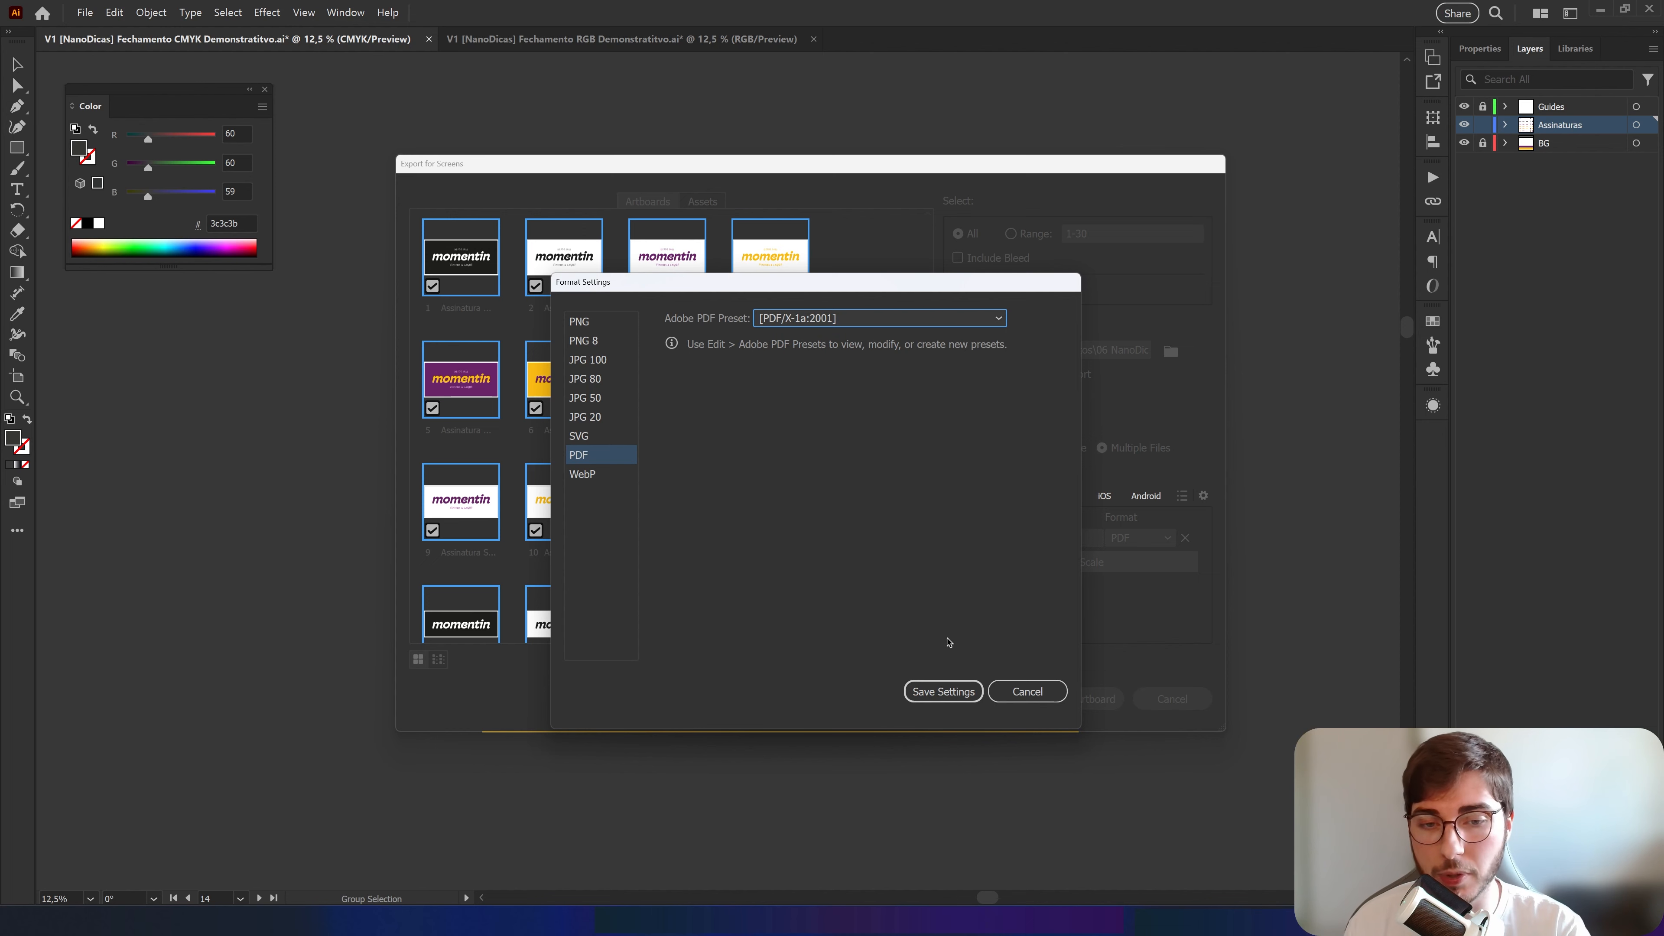
pyautogui.click(944, 692)
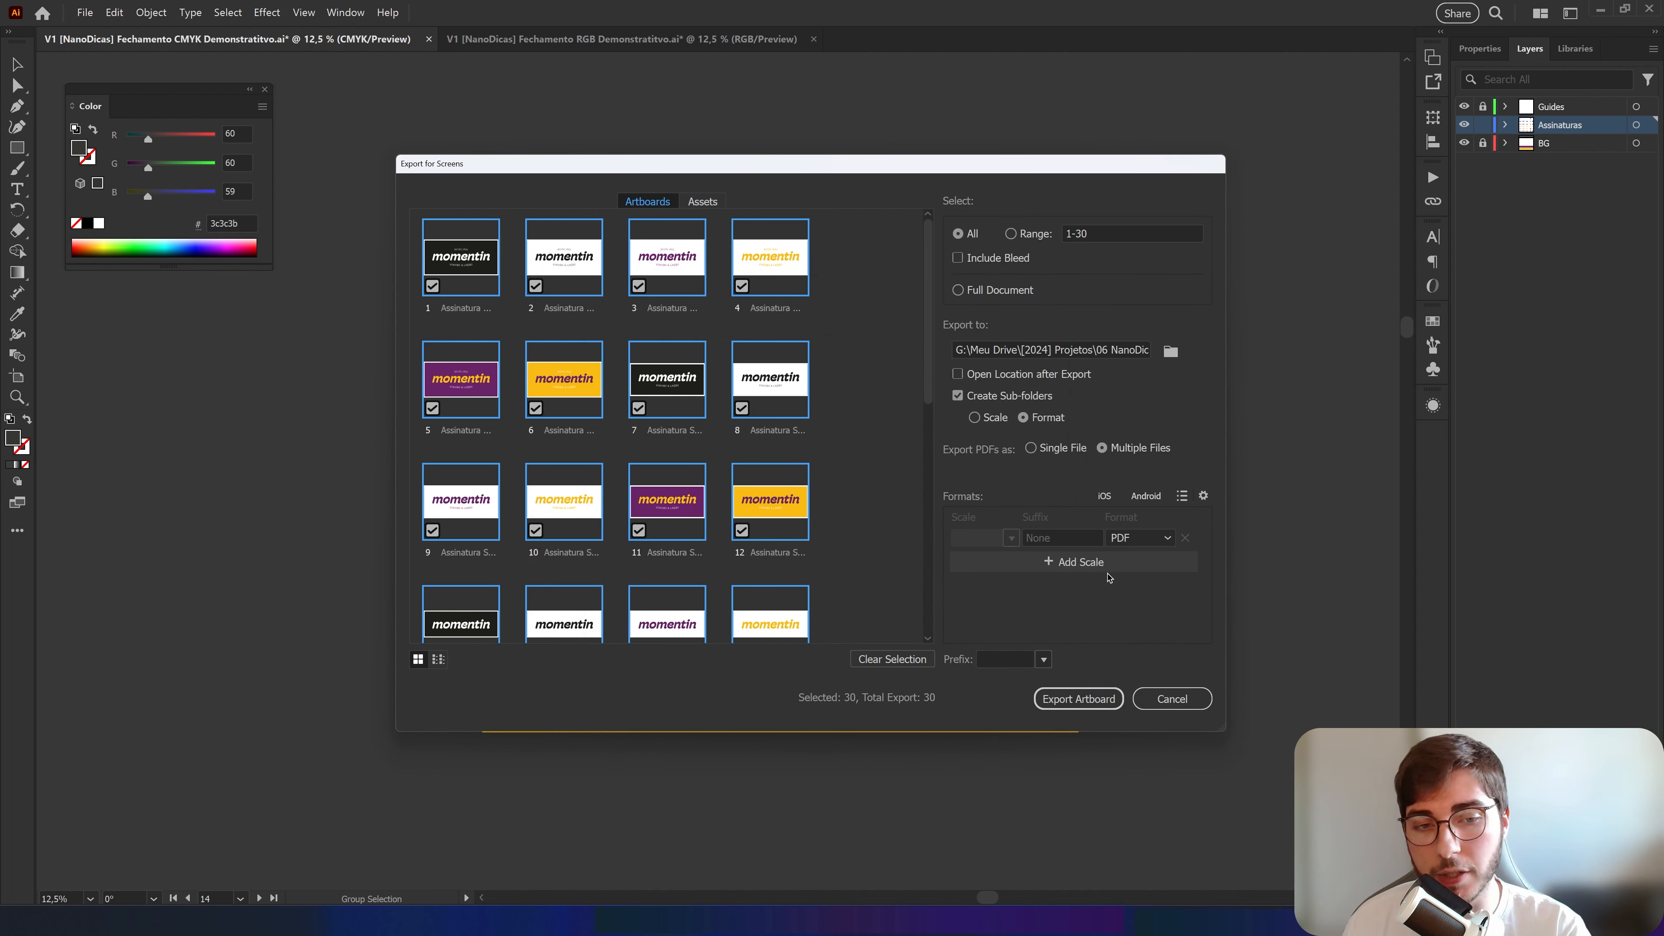
# Review the artboards selected for export and export all of them as multiple PDF files
pyautogui.scroll(-5, 721, 414)
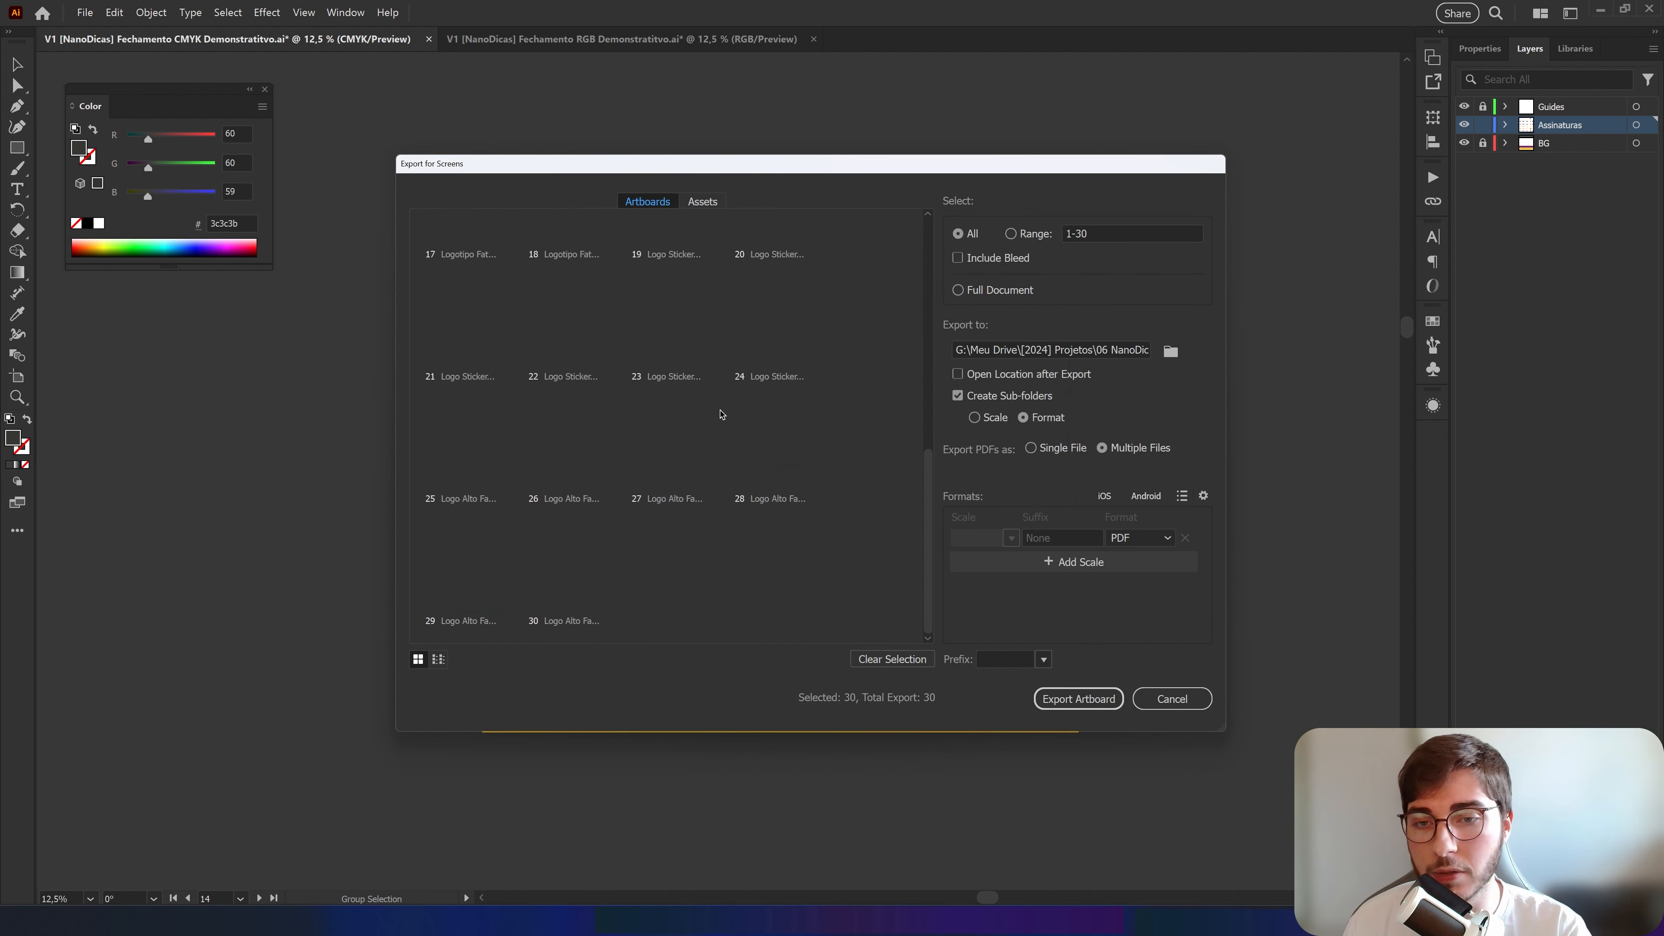
pyautogui.scroll(5, 723, 420)
pyautogui.click(1081, 692)
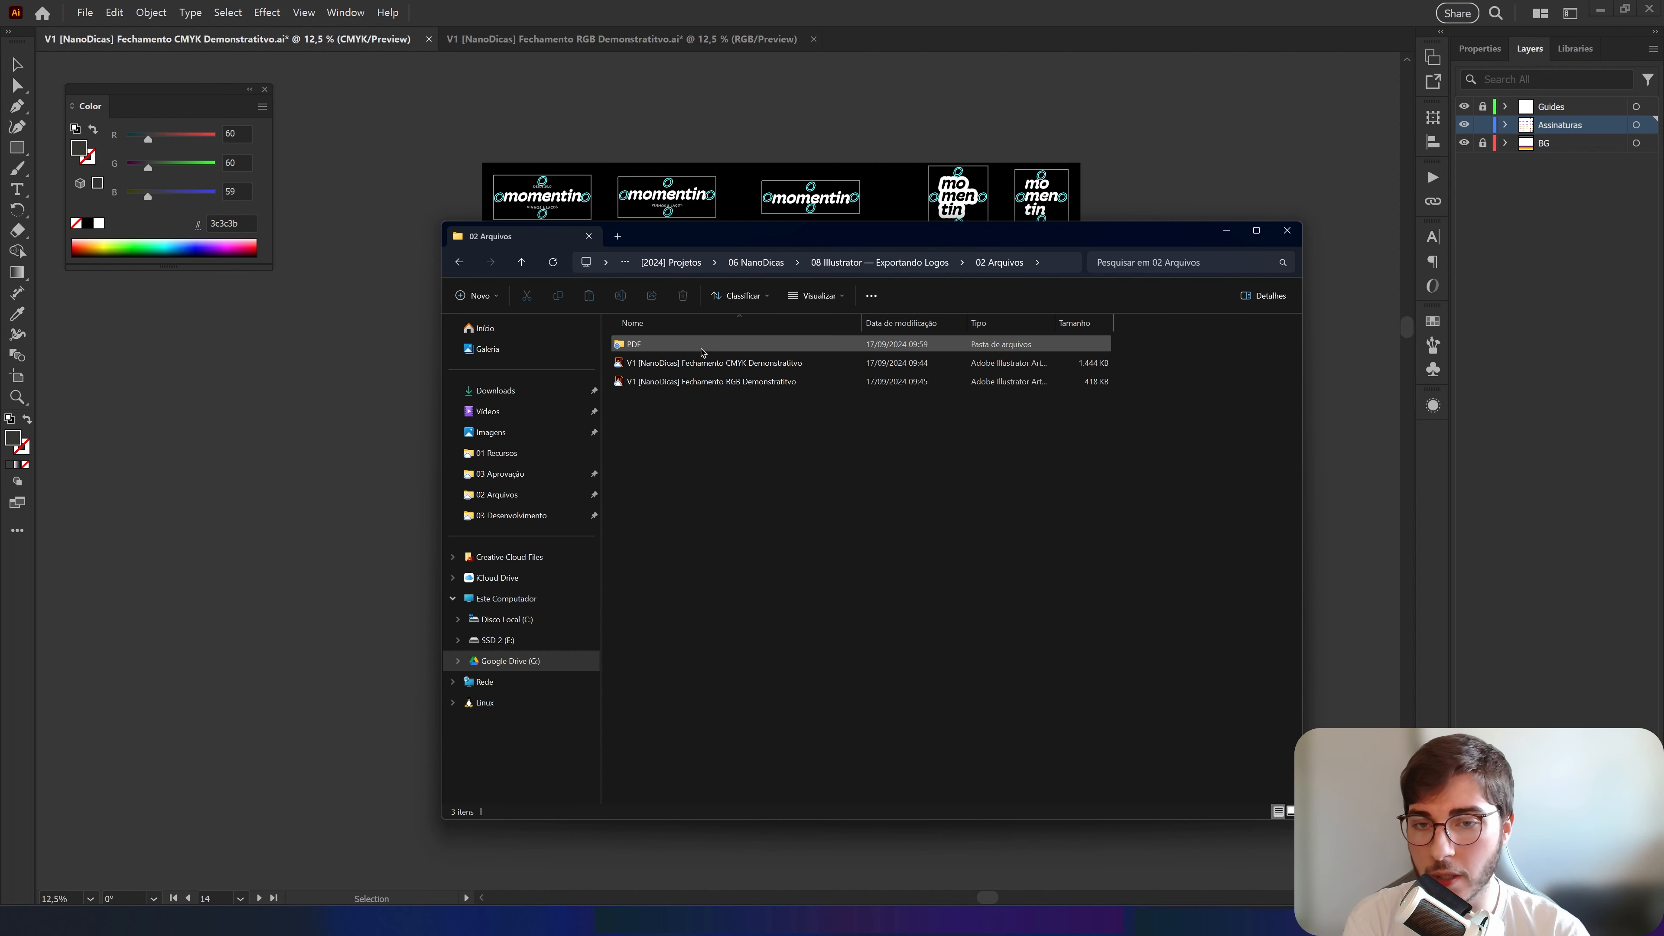
# Check the exported files in the PDF folder inside 02 Arquivos and return to the CMYK document in Illustrator
pyautogui.click(703, 352)
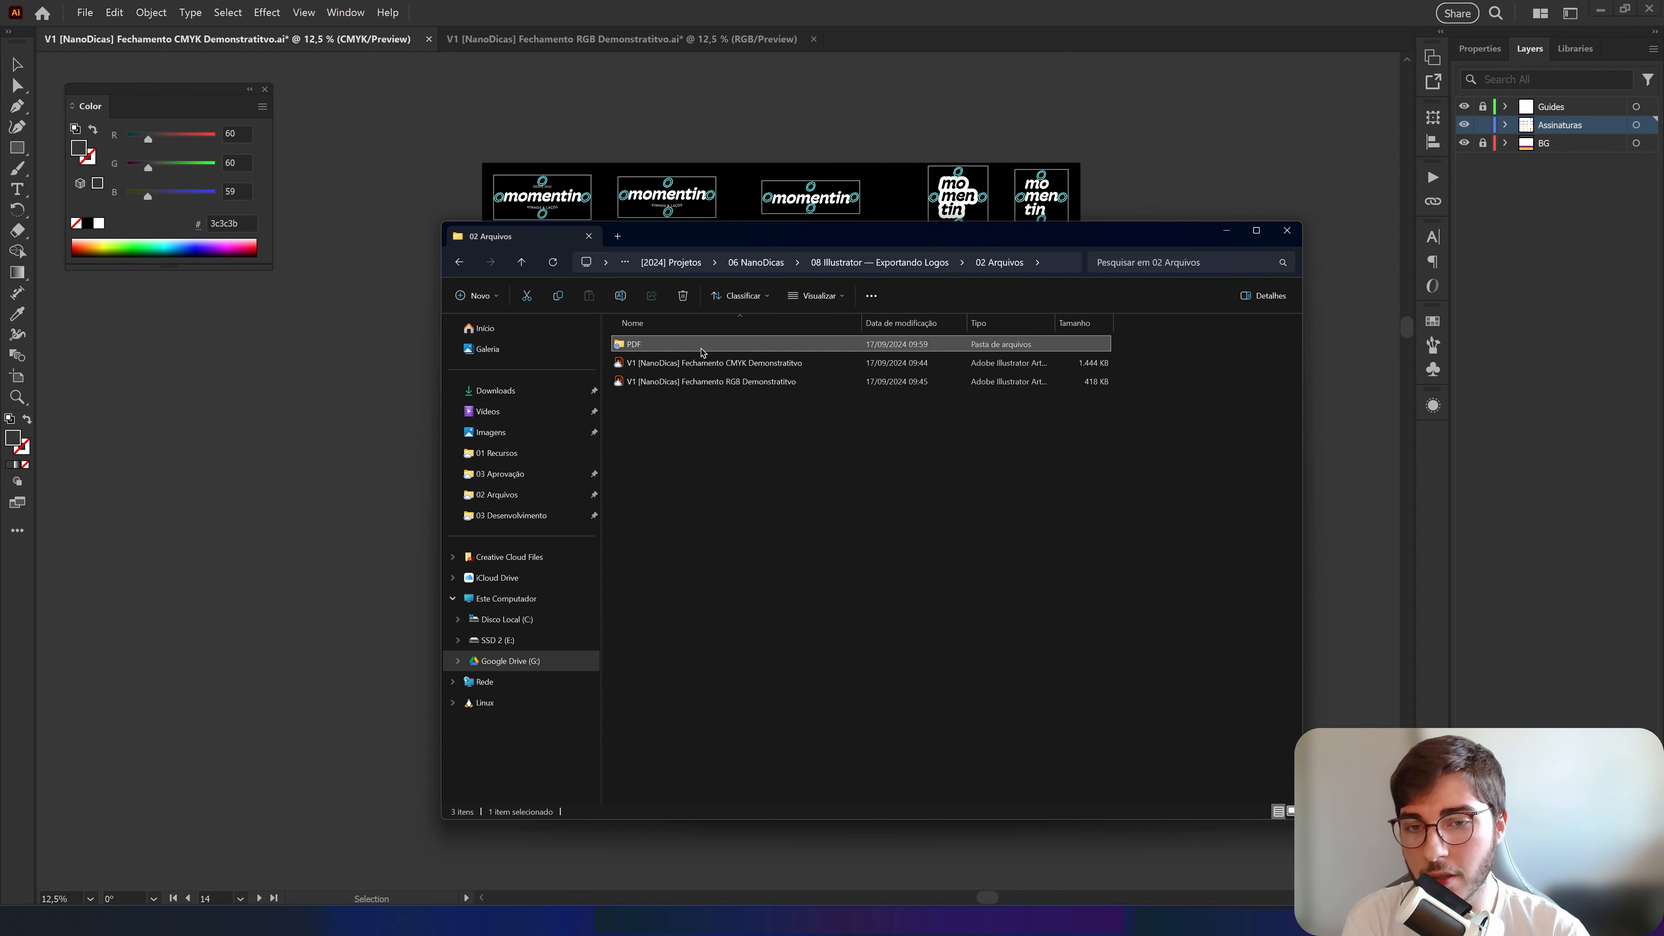
pyautogui.doubleClick(702, 352)
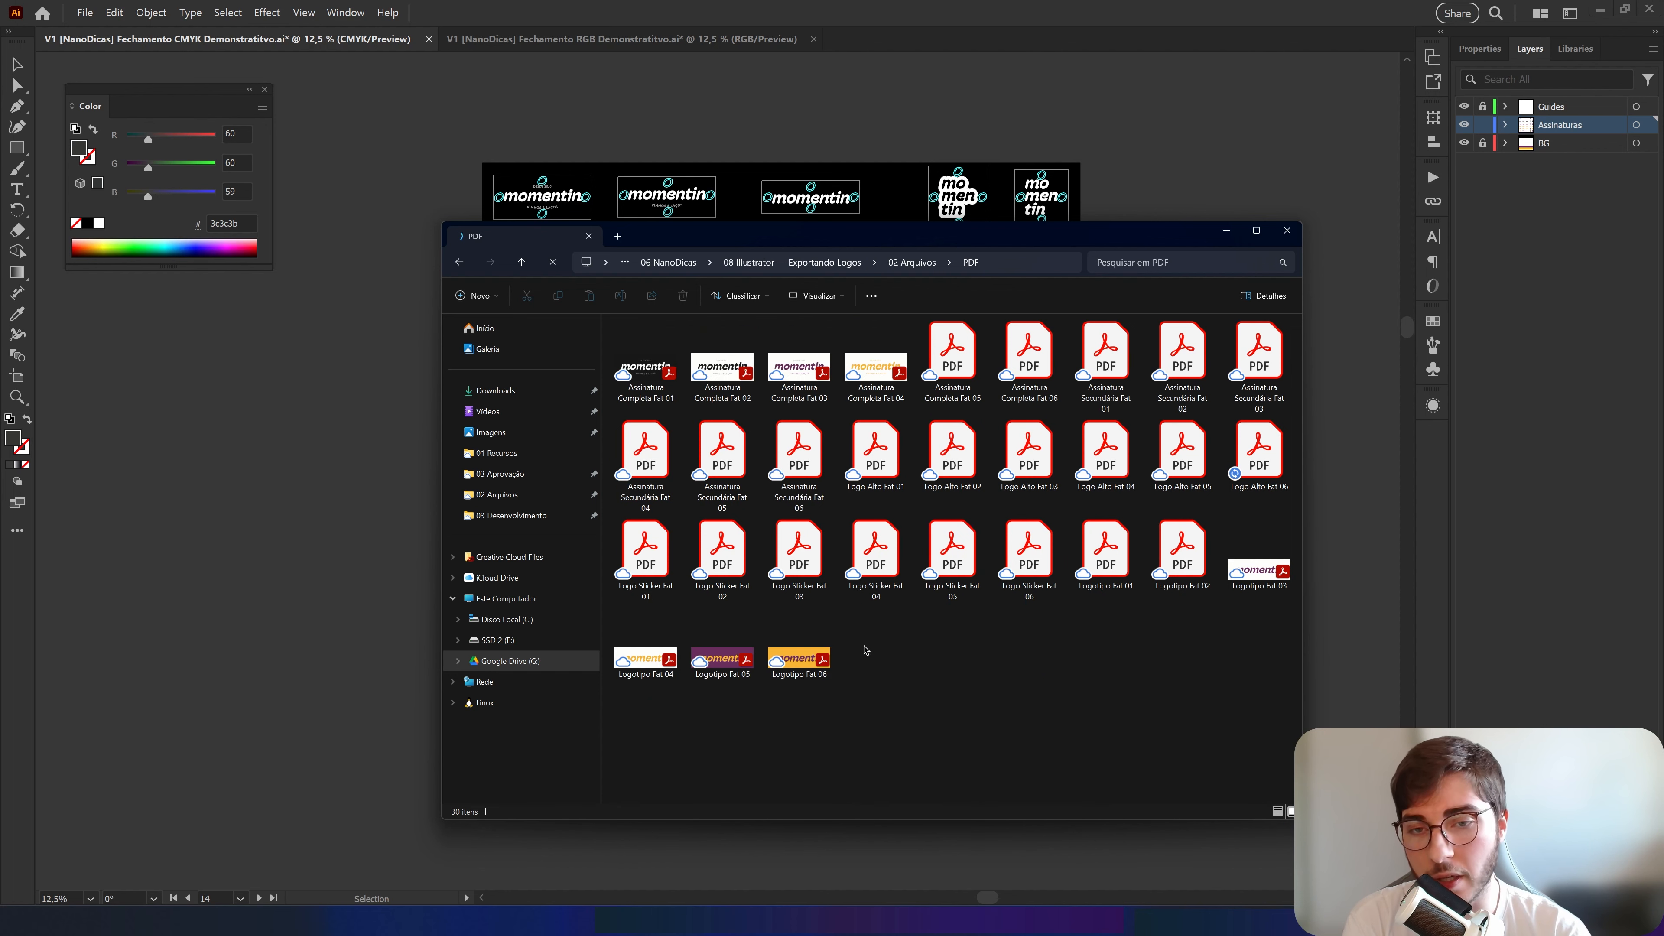
pyautogui.click(1227, 230)
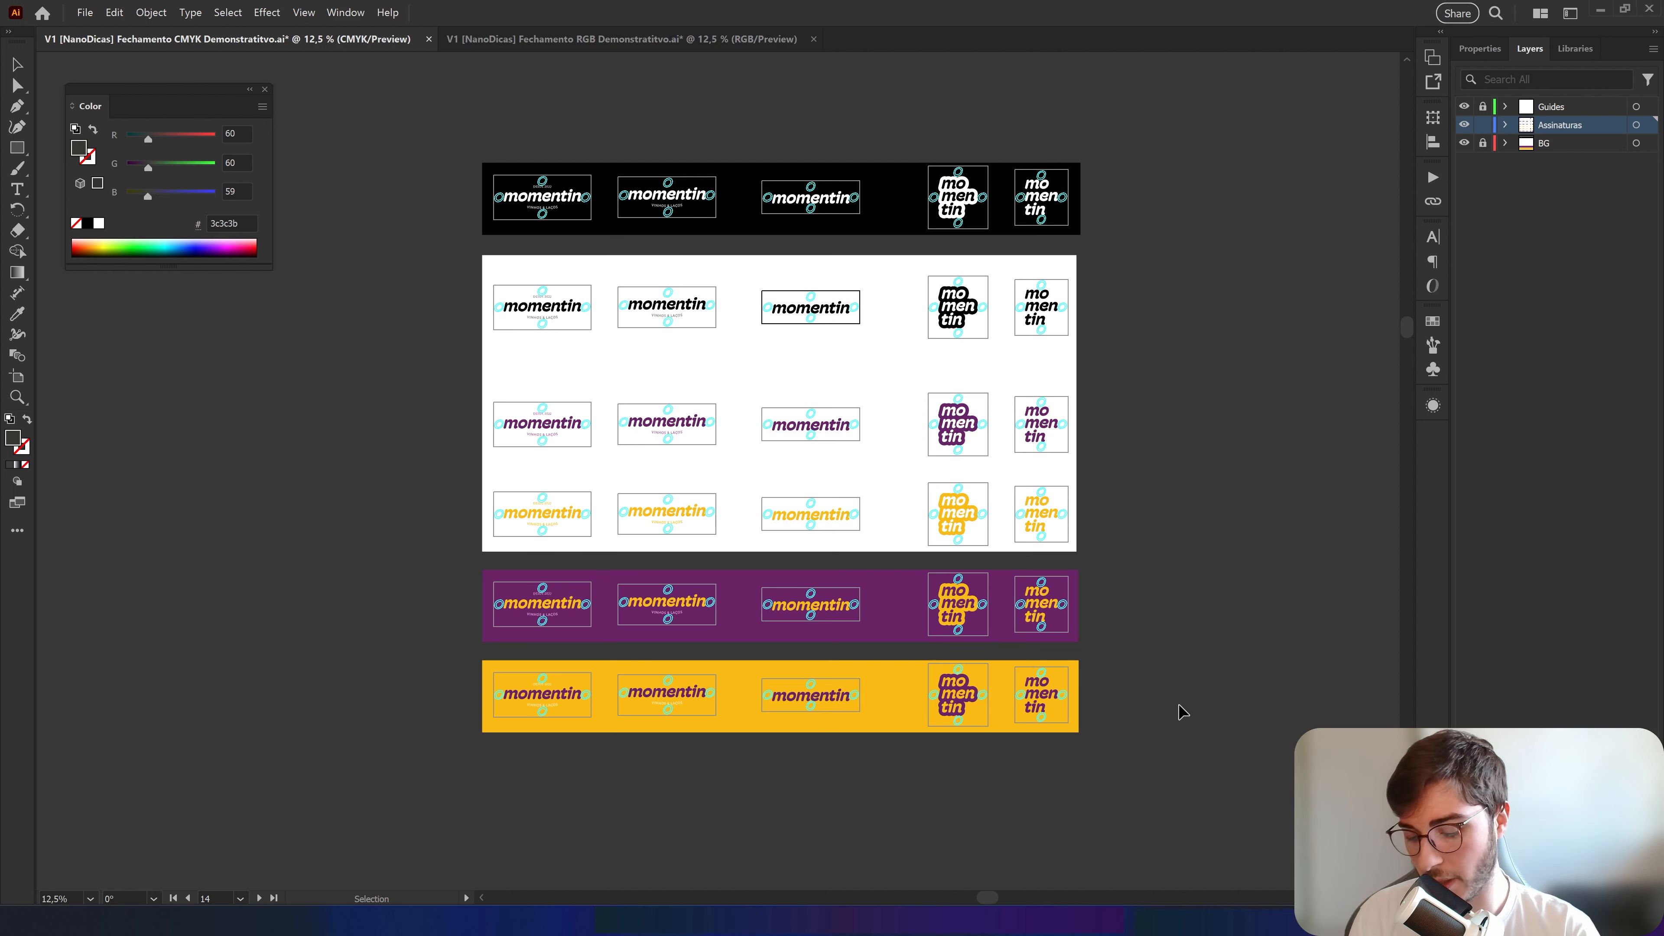
# Export all CMYK artboards with Export for Screens as JPG 100 at 300 ppi, with the color model set to CMYK
pyautogui.hotkey('ctrl', 'alt', 'e')
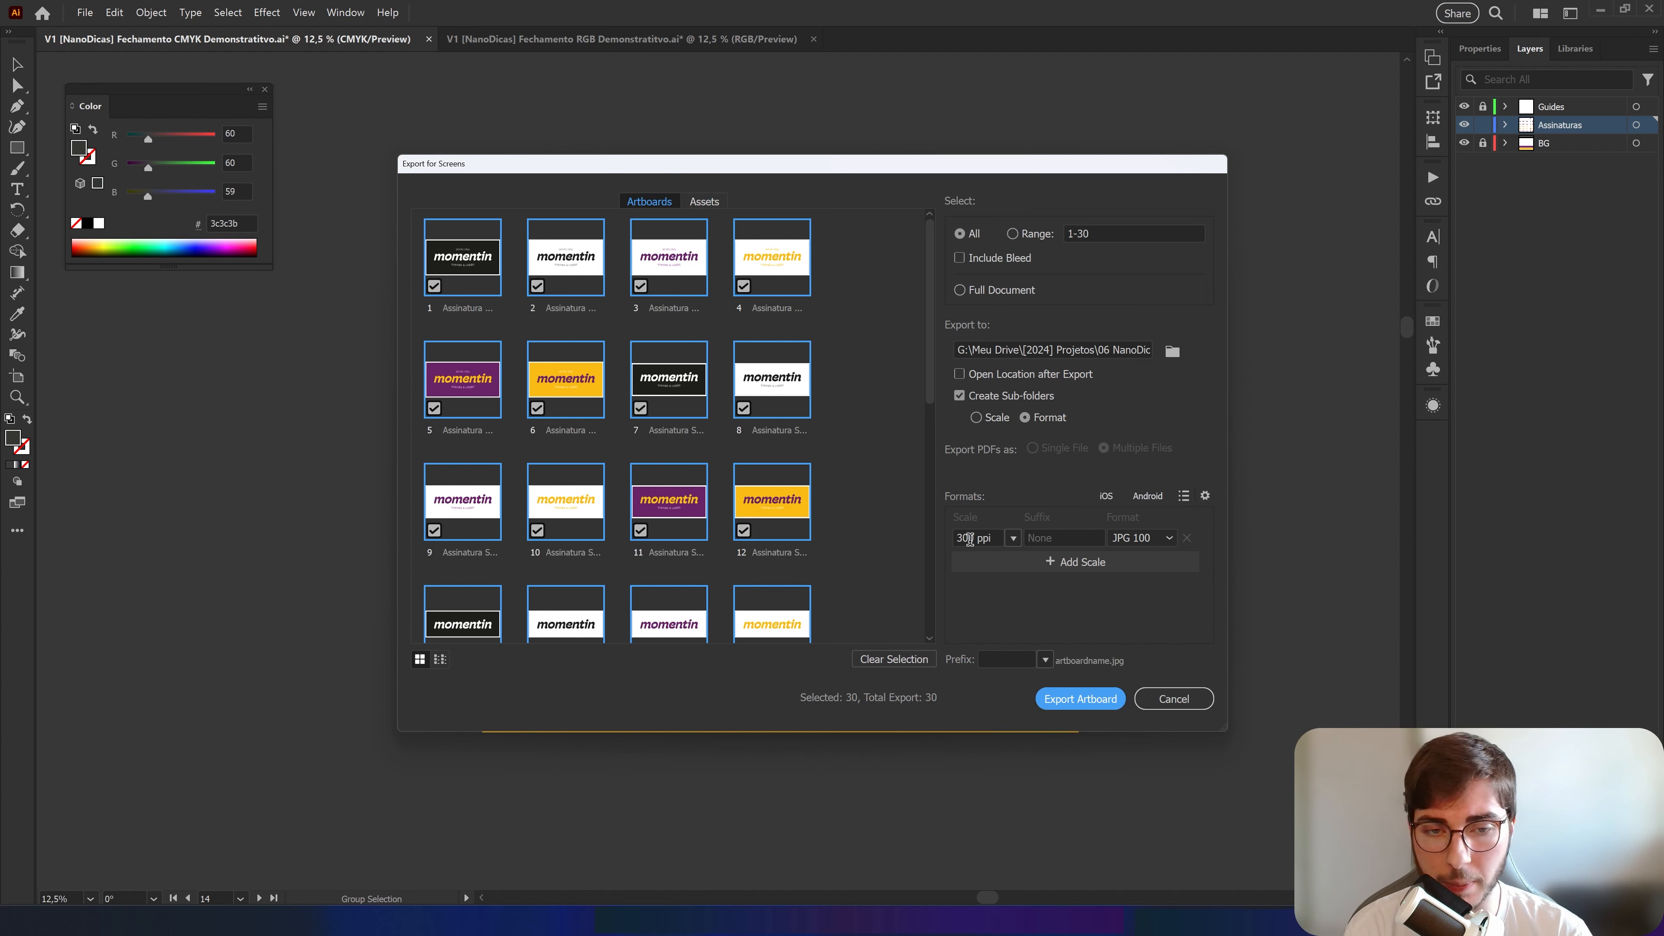
pyautogui.click(1013, 538)
pyautogui.click(1205, 497)
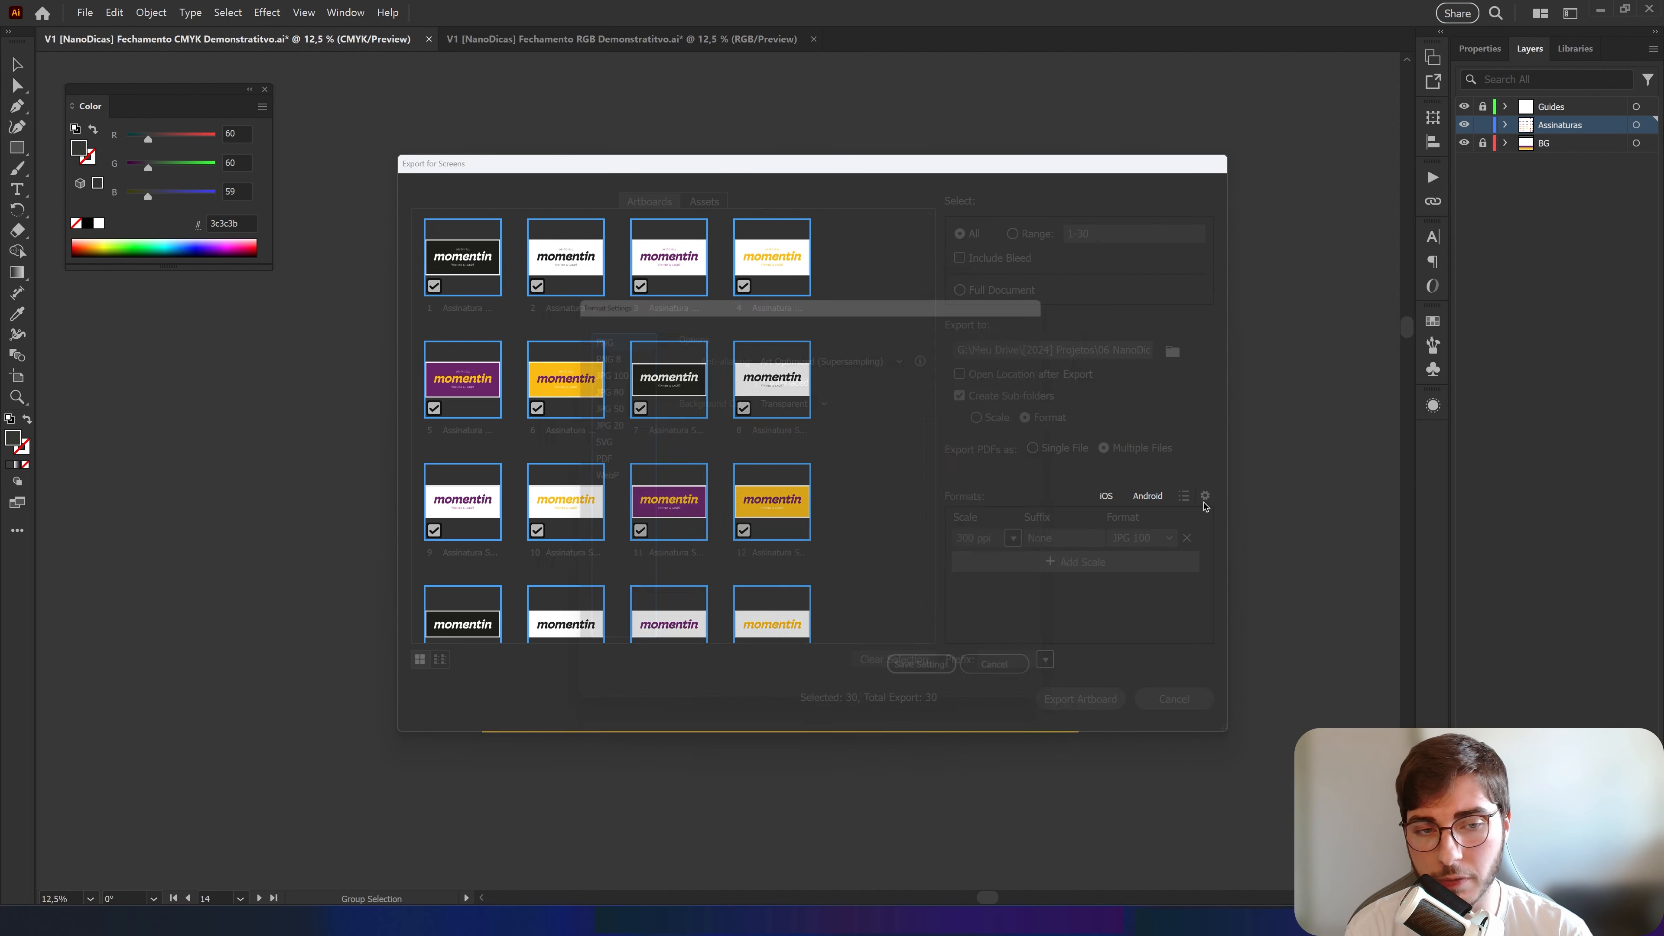
pyautogui.click(596, 361)
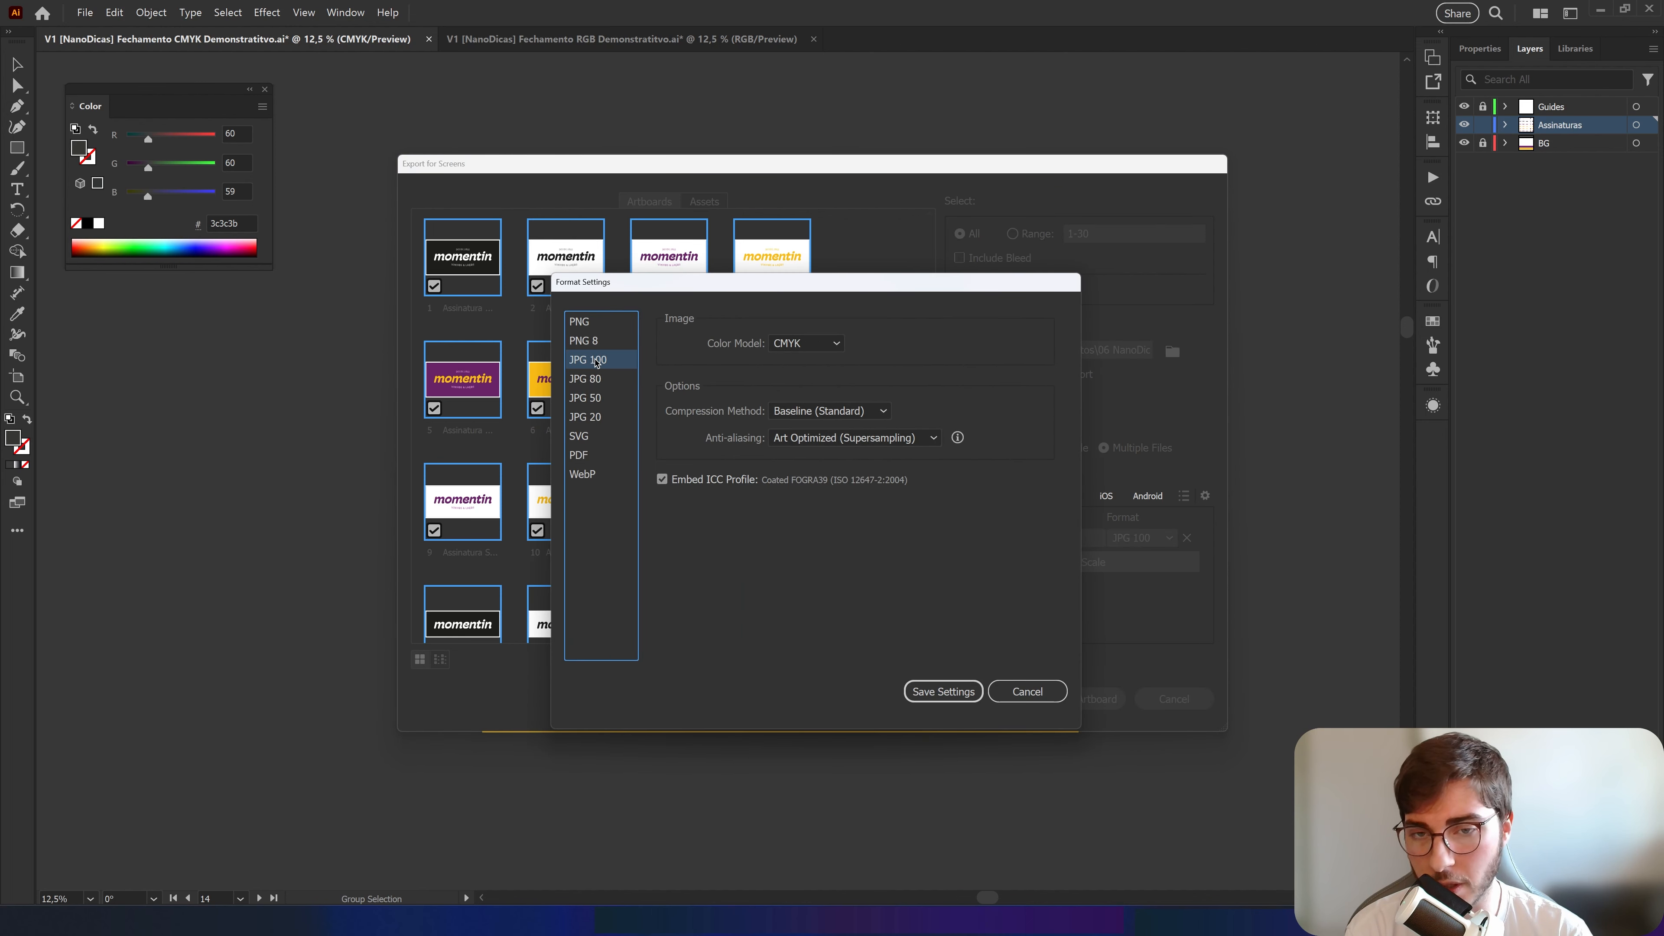
pyautogui.click(786, 343)
pyautogui.click(798, 362)
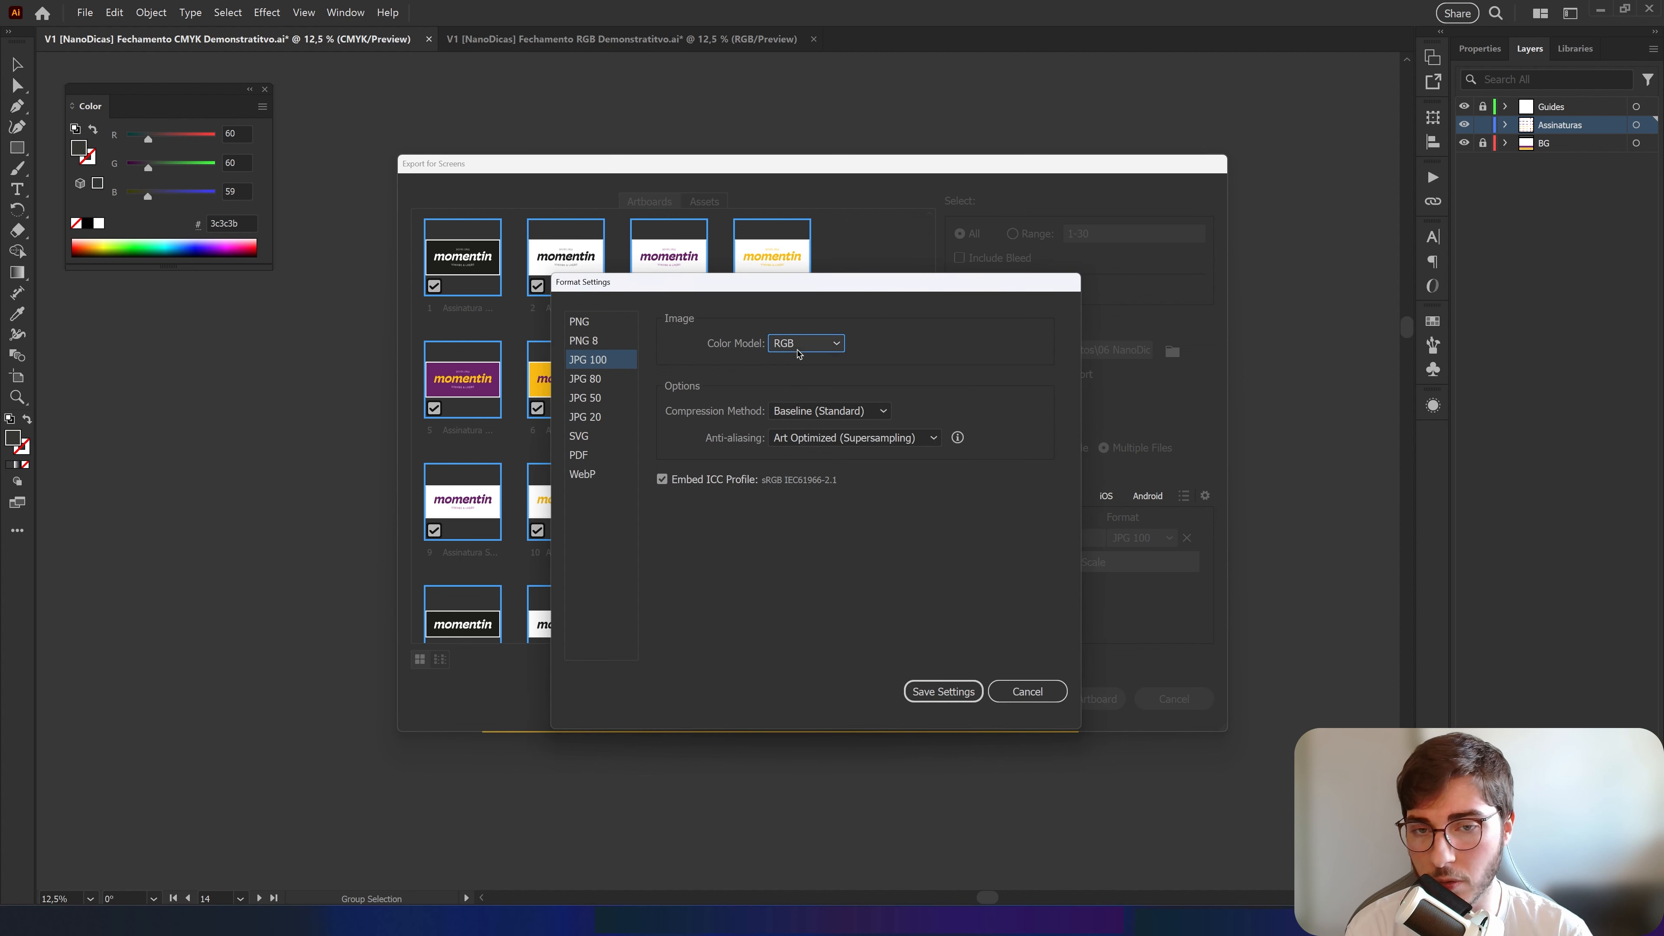
pyautogui.click(794, 347)
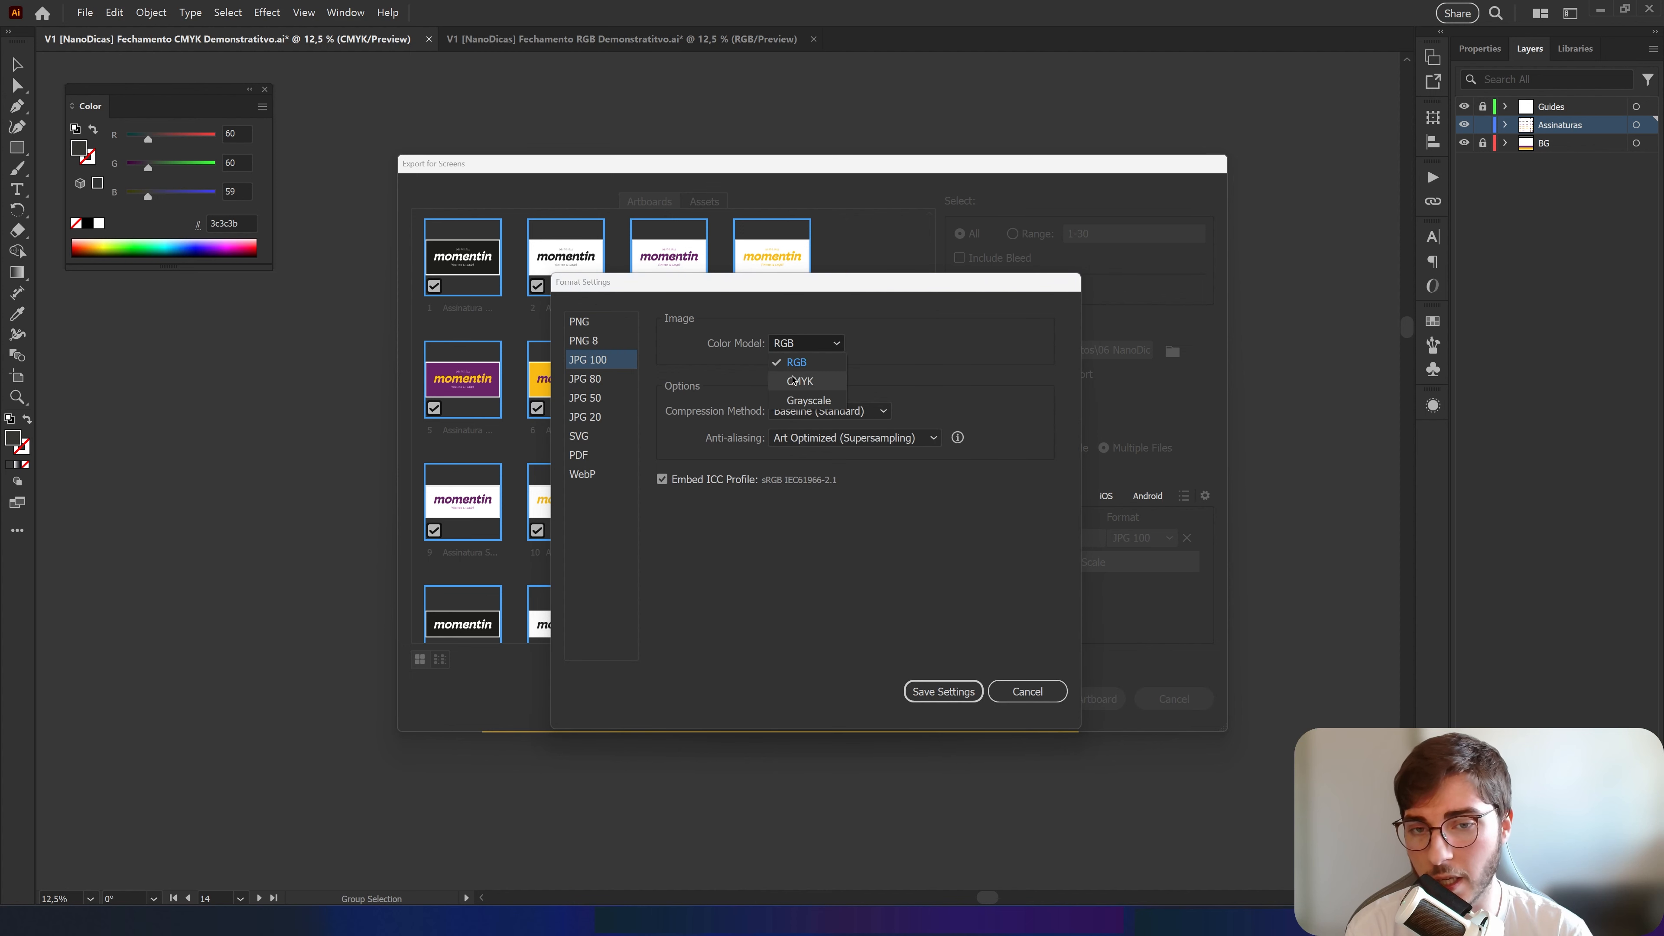
pyautogui.click(800, 382)
pyautogui.click(794, 344)
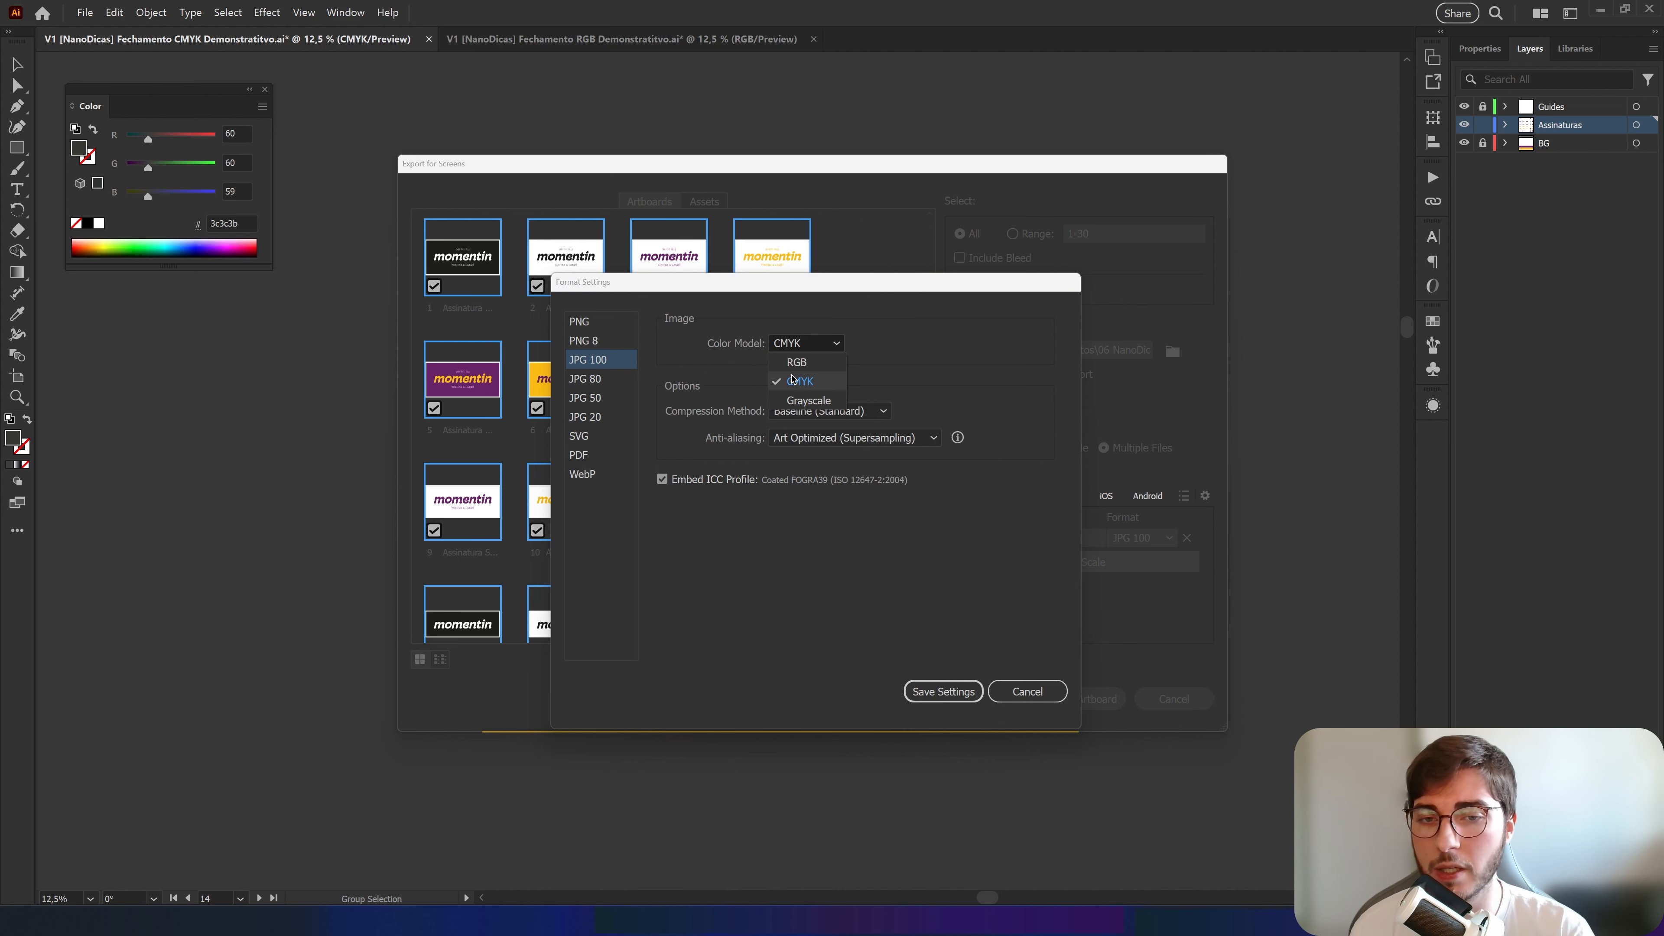
pyautogui.click(795, 383)
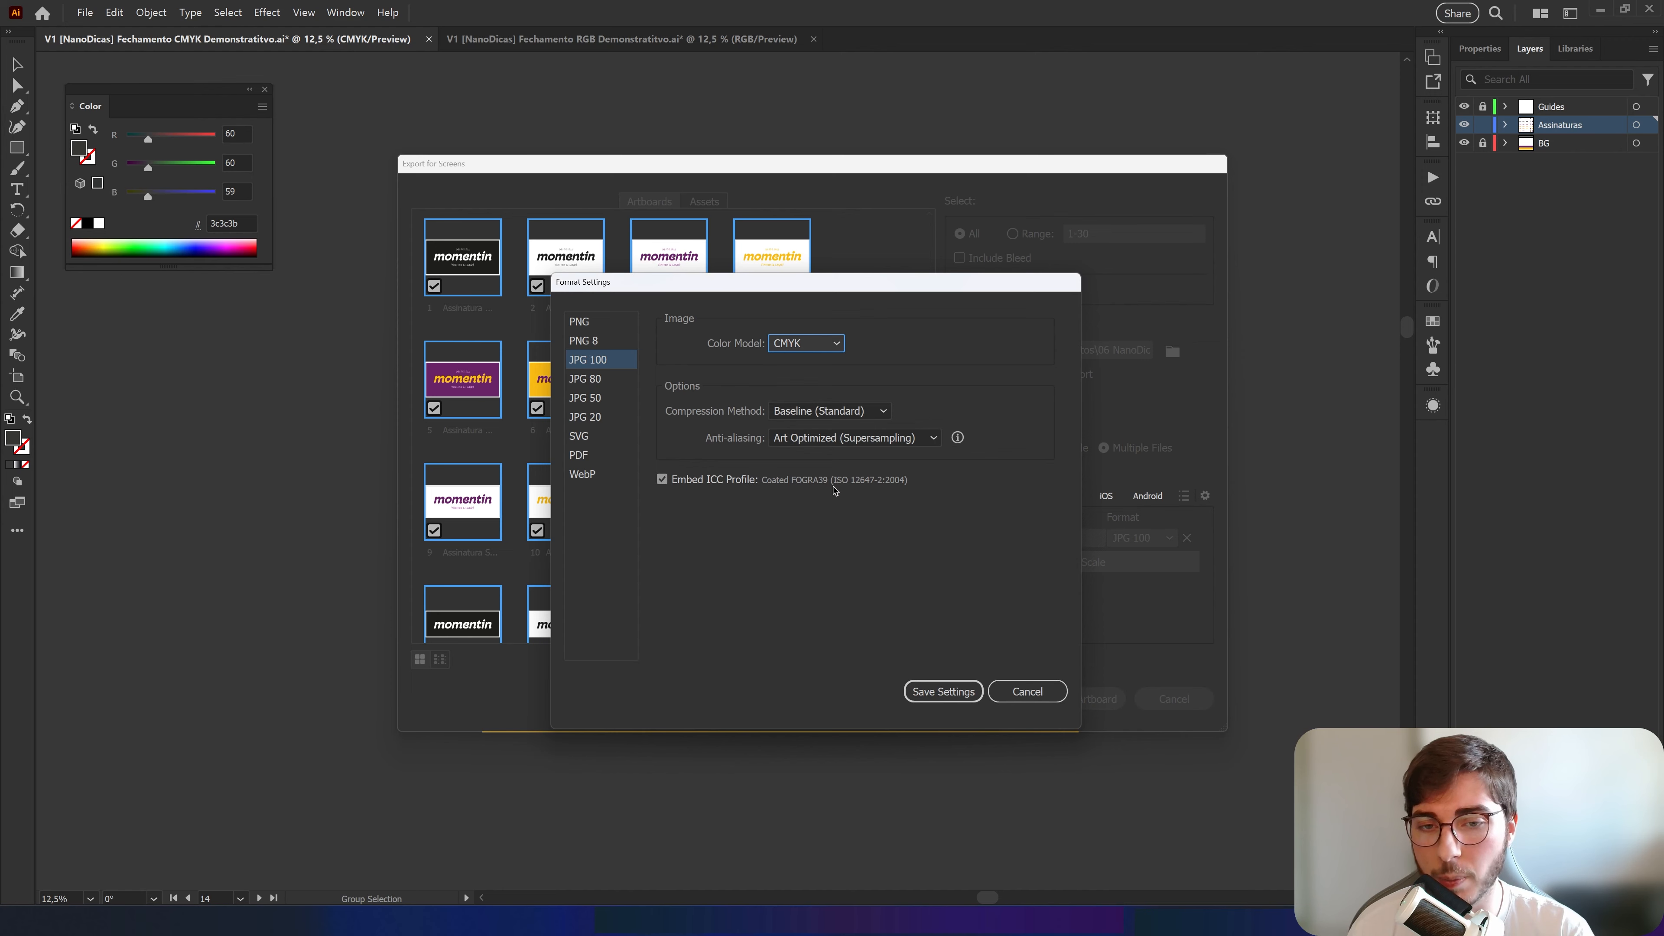
pyautogui.click(944, 691)
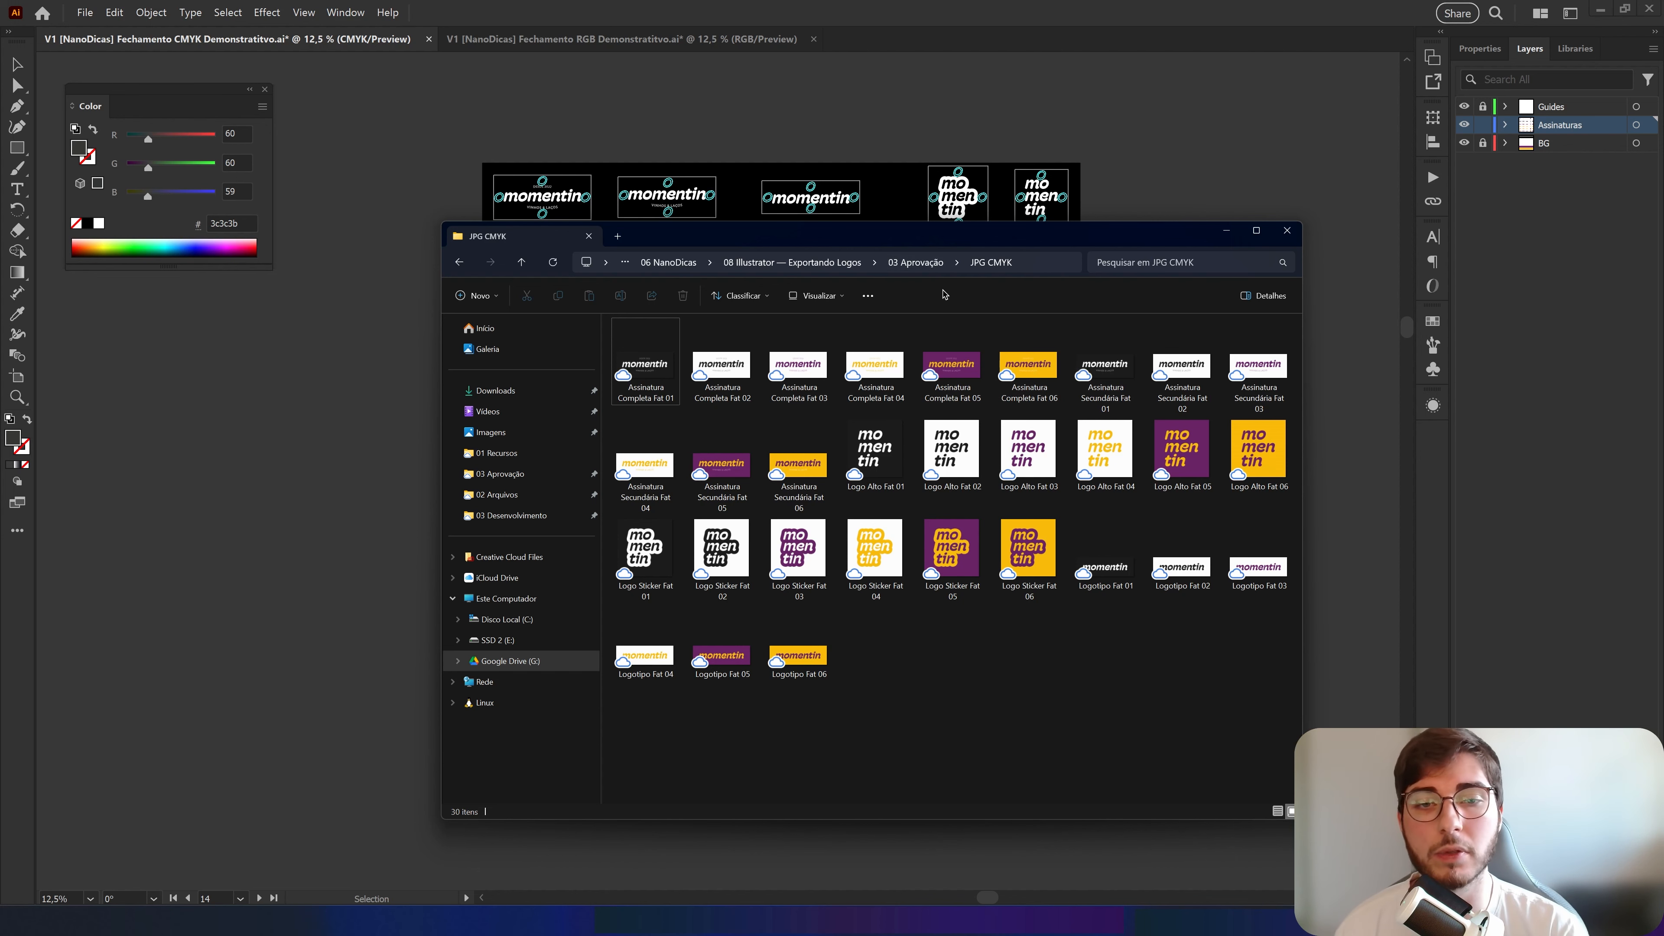
# Go back from the JPG CMYK folder to the 03 Aprovação folder and return to the RGB document in Illustrator
pyautogui.click(917, 263)
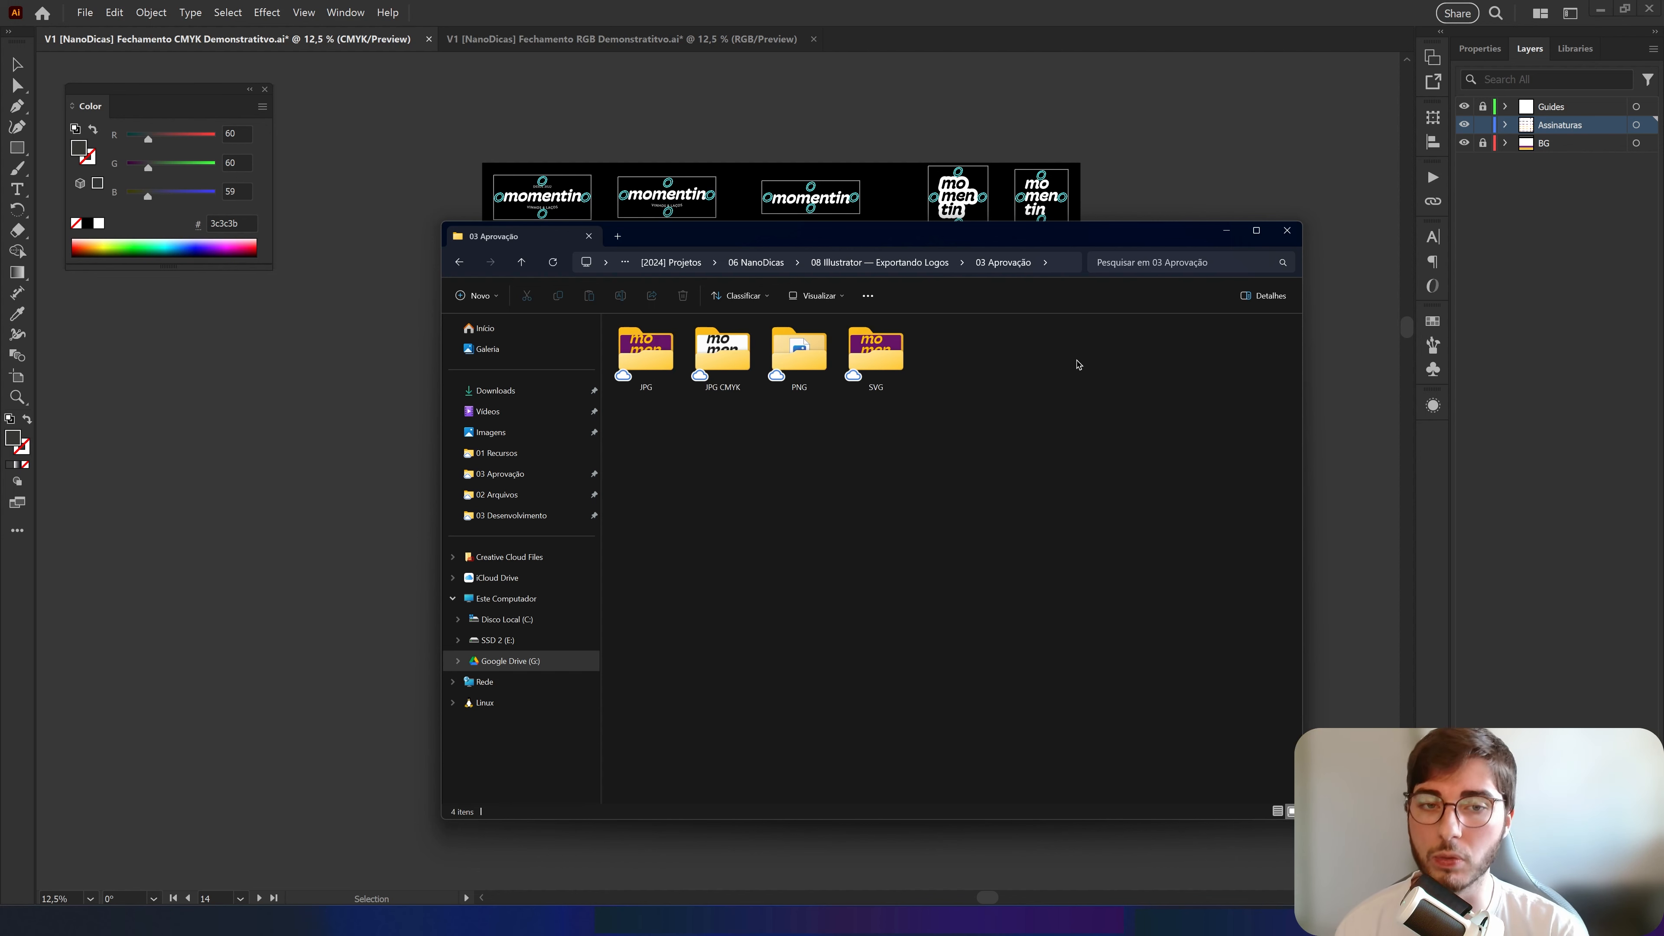
pyautogui.click(1228, 230)
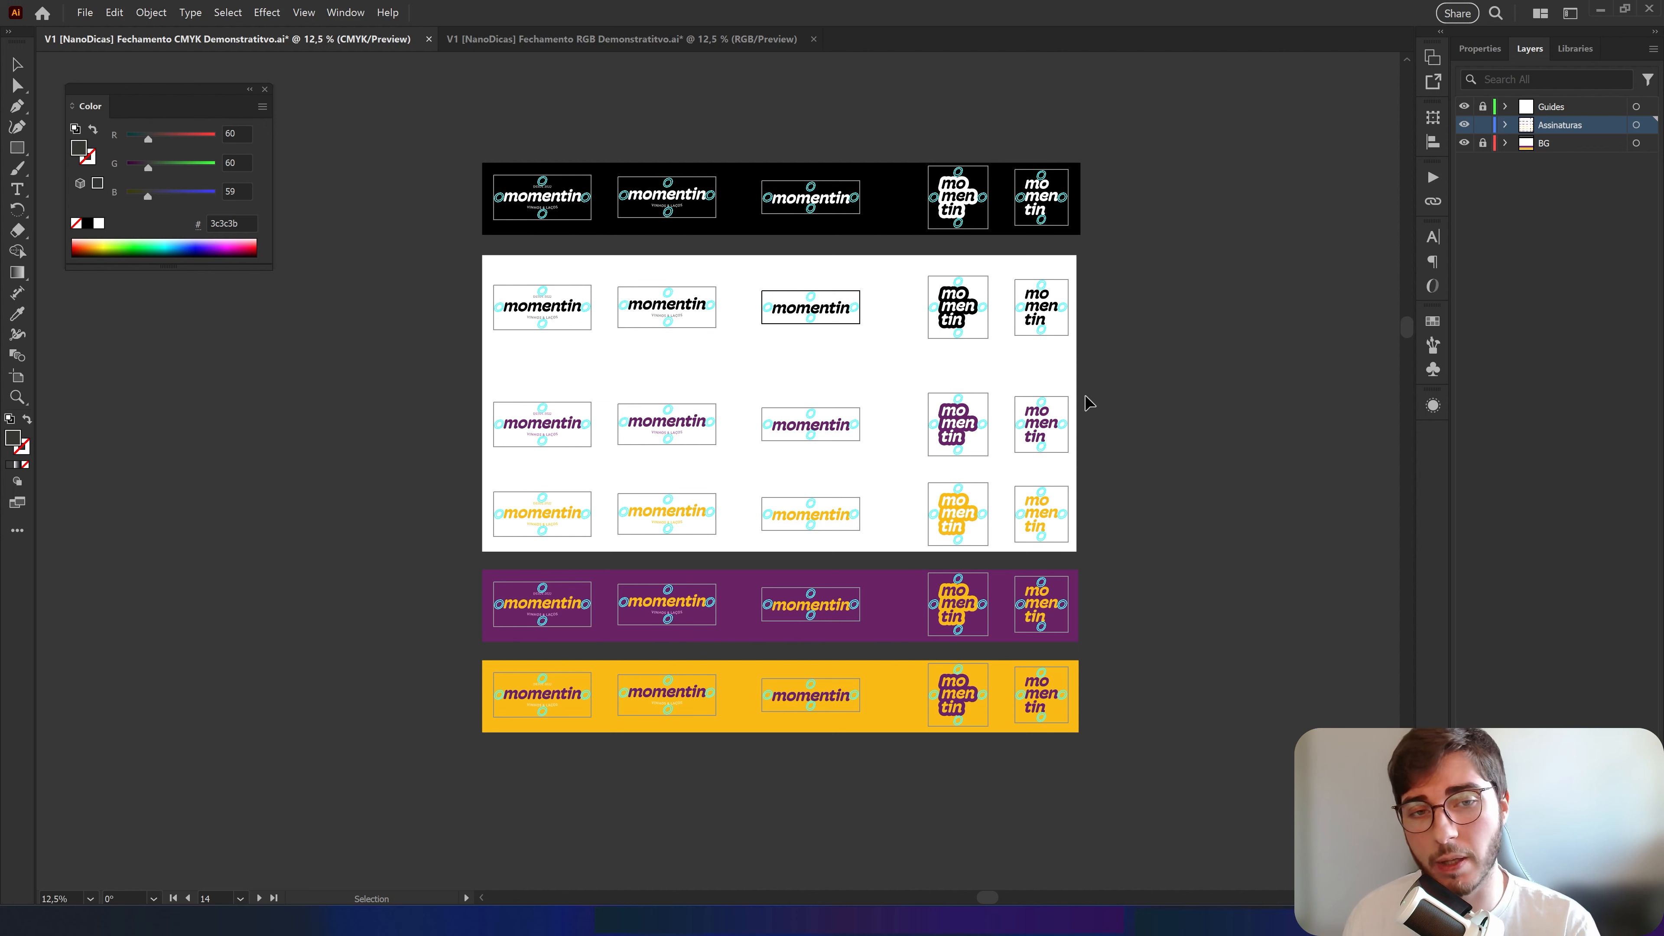
pyautogui.hotkey('ctrl', 'Tab')
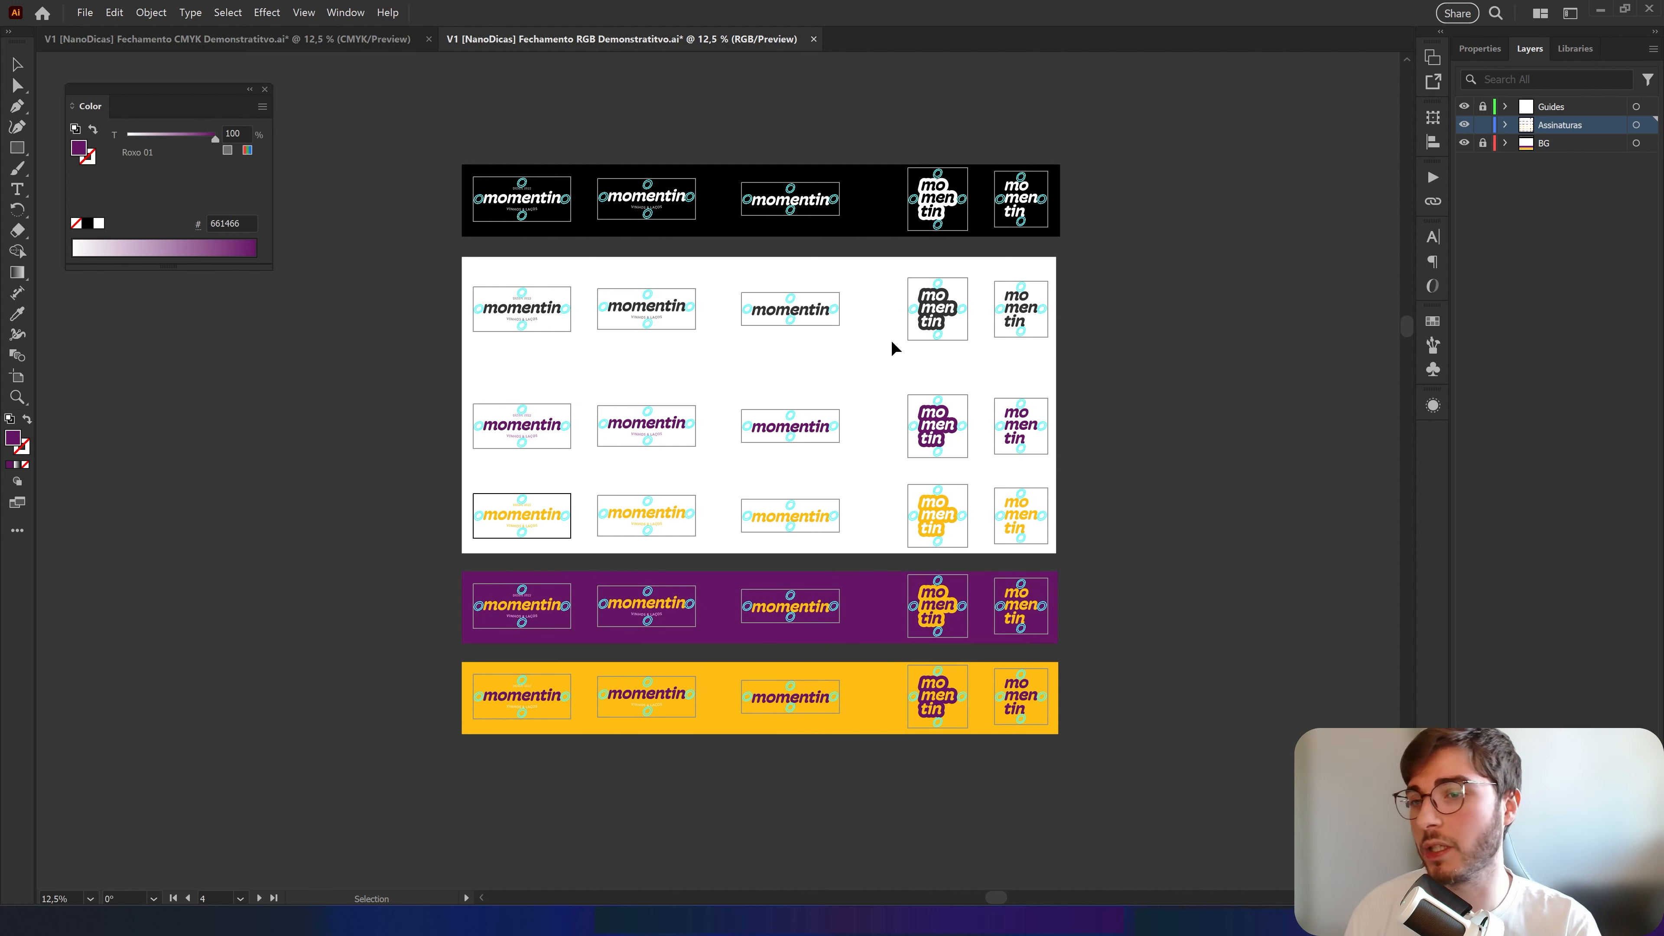